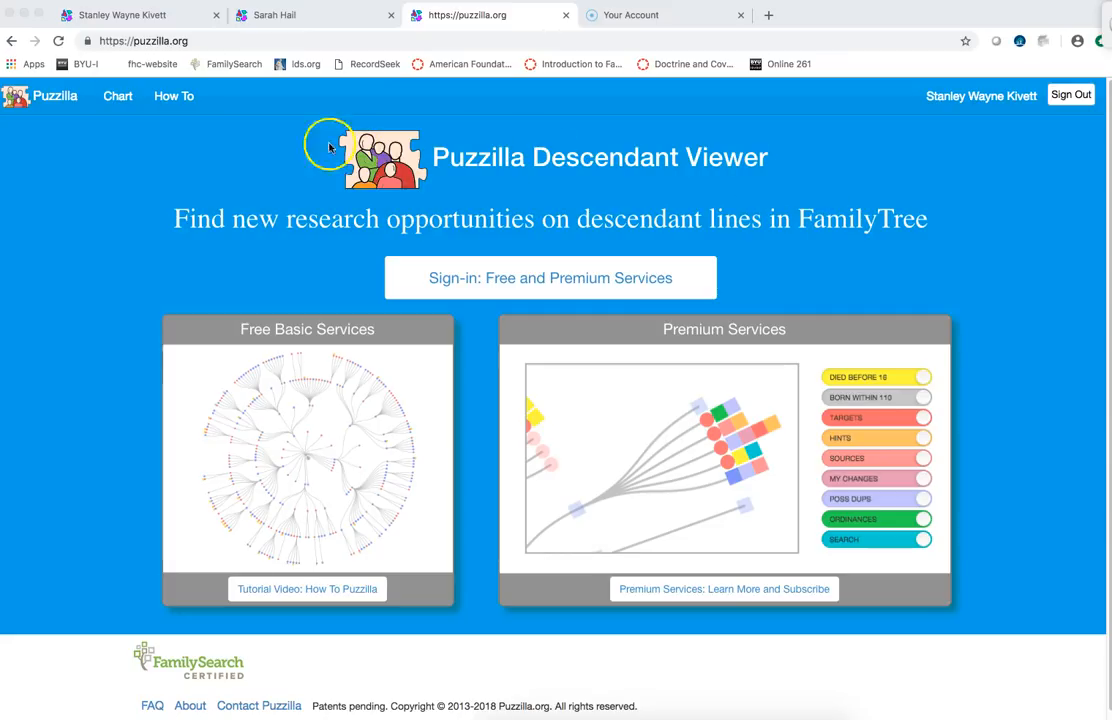
Step: Switch to the account owner's ancestor chart and check its nearest ancestors and the available generation counts
{"action": "left_click", "coordinate": [90, 15]}
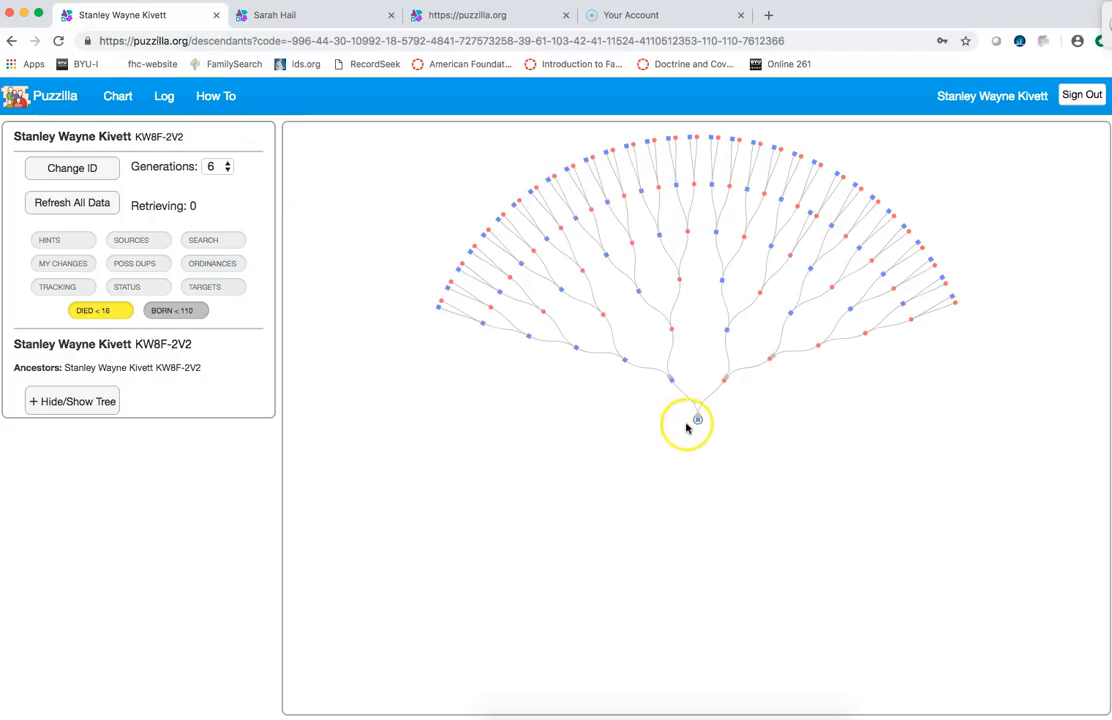
{"action": "mouse_move", "coordinate": [640, 375]}
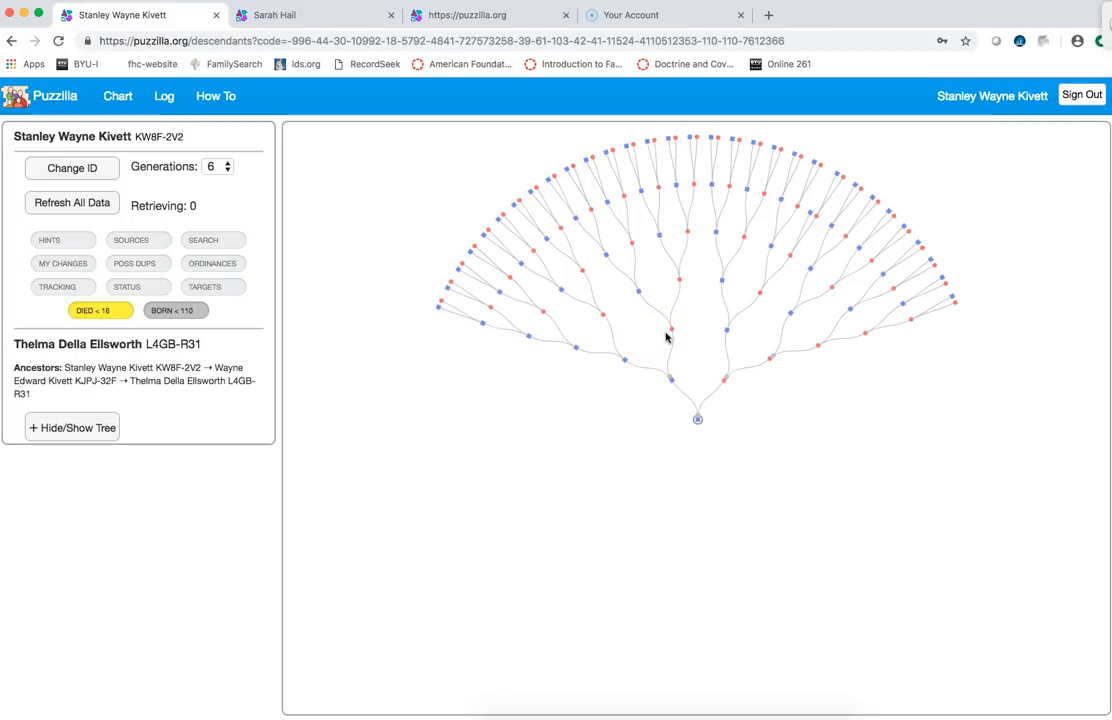
{"action": "left_click", "coordinate": [633, 360]}
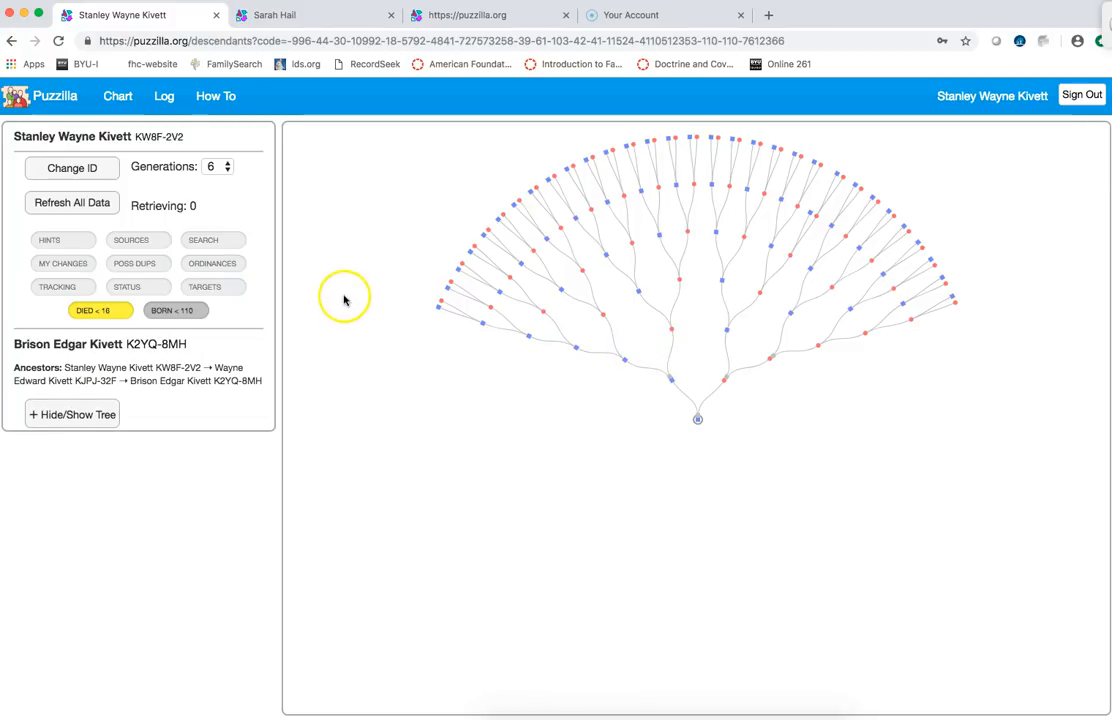
{"action": "left_click", "coordinate": [228, 167]}
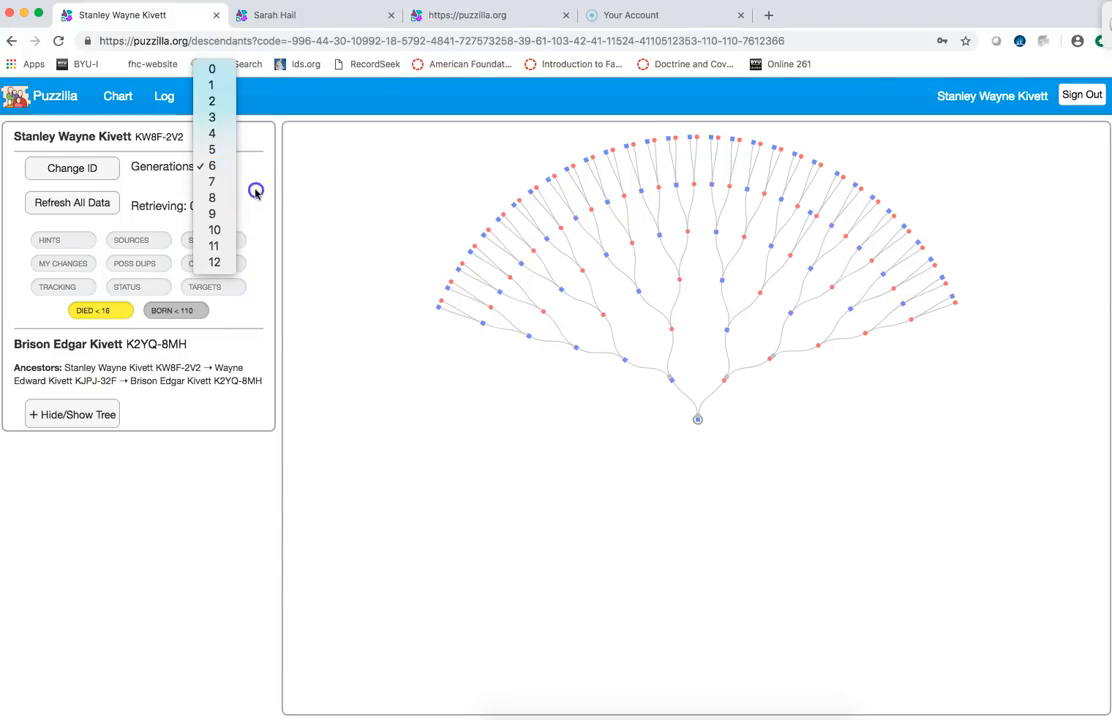
{"action": "left_click", "coordinate": [256, 189]}
Step: Show the Change ID options for viewing another person's descendants or ancestors, and check the chart's root person
{"action": "left_click", "coordinate": [108, 182]}
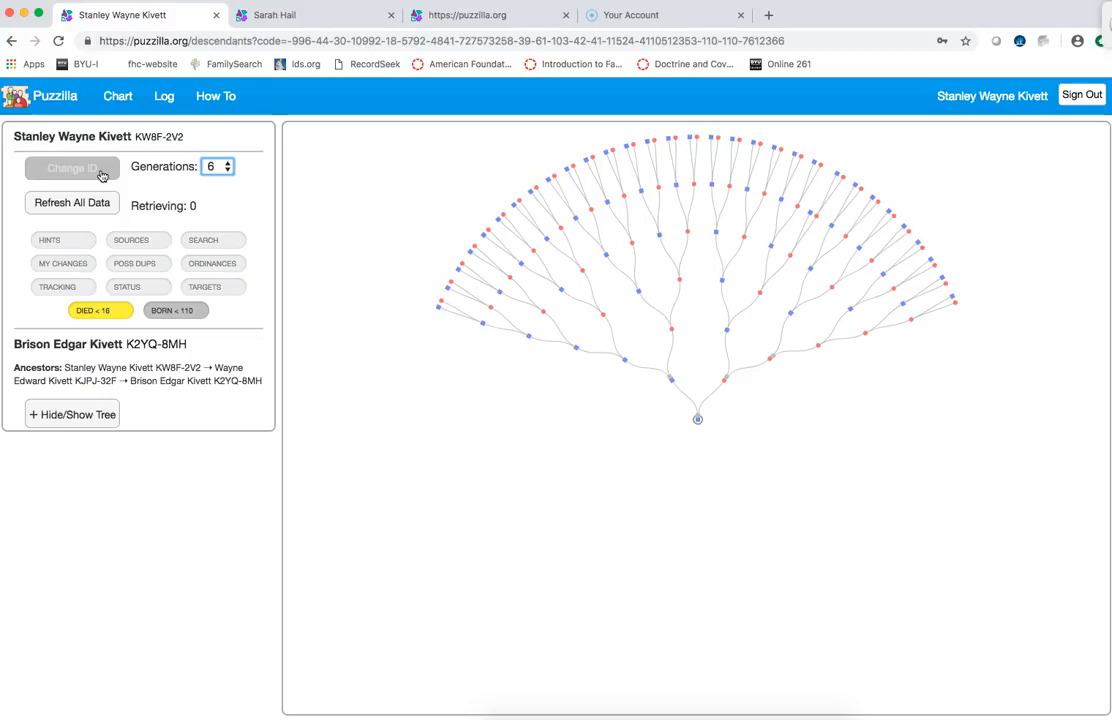
{"action": "left_click", "coordinate": [99, 171]}
{"action": "left_click", "coordinate": [70, 209]}
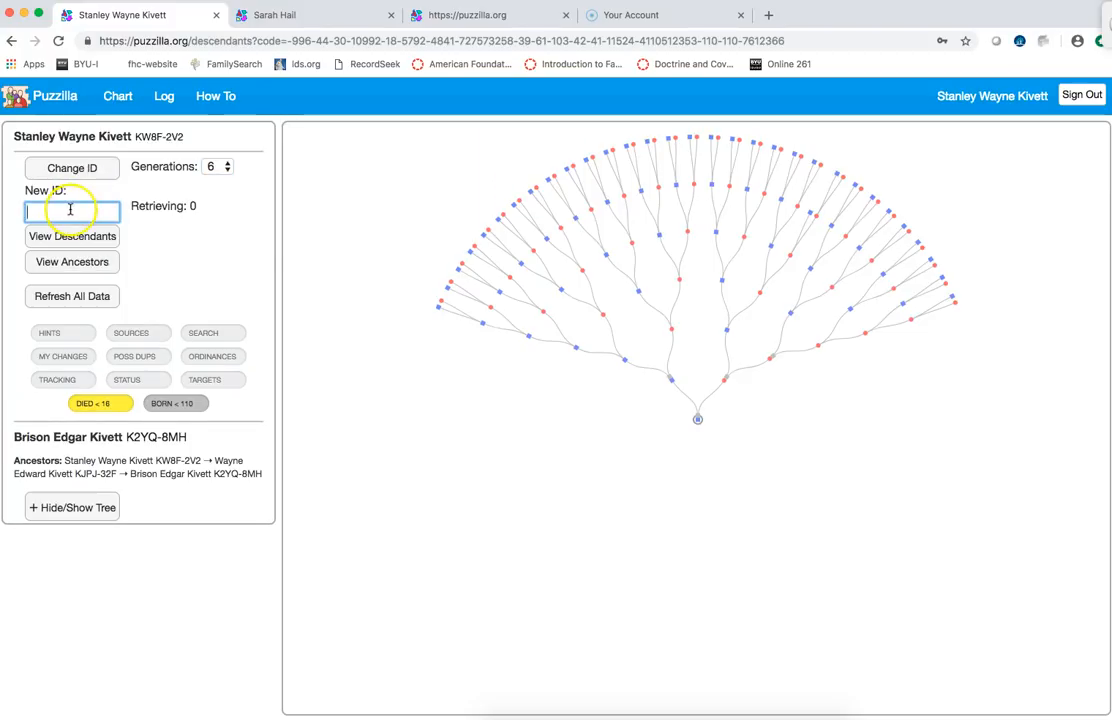
{"action": "left_click", "coordinate": [697, 419]}
{"action": "left_click", "coordinate": [319, 274]}
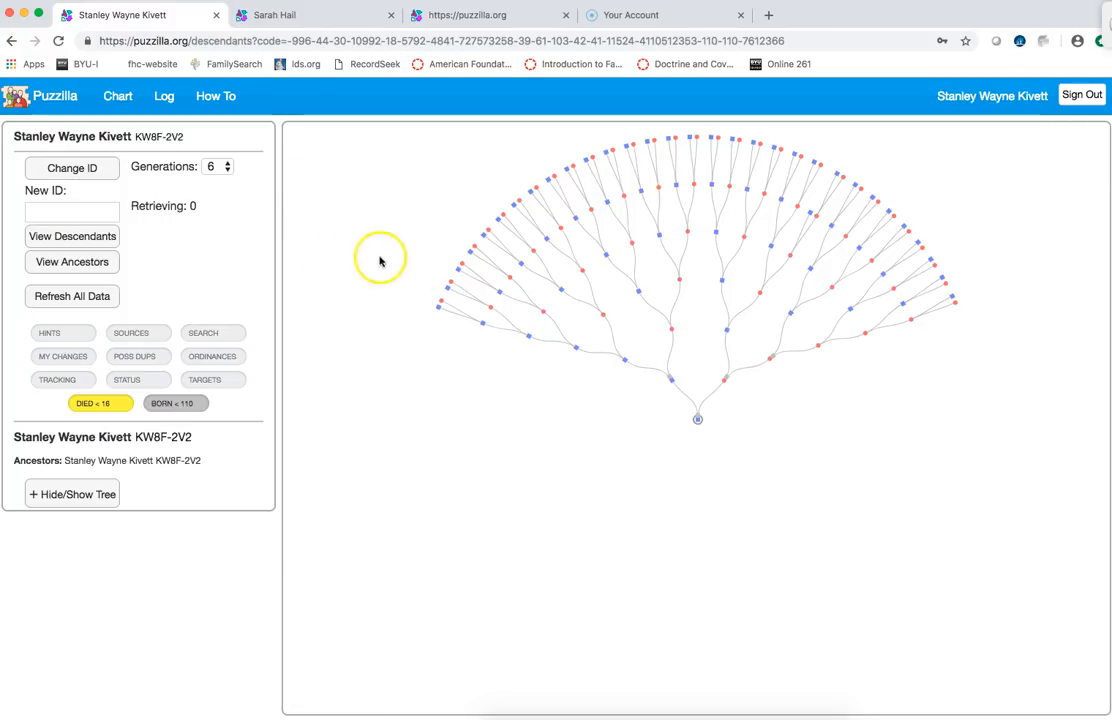
Step: Inspect the details of several fifth- and sixth-generation ancestors near the middle of the fan chart
{"action": "left_click", "coordinate": [639, 288]}
{"action": "left_click", "coordinate": [659, 187]}
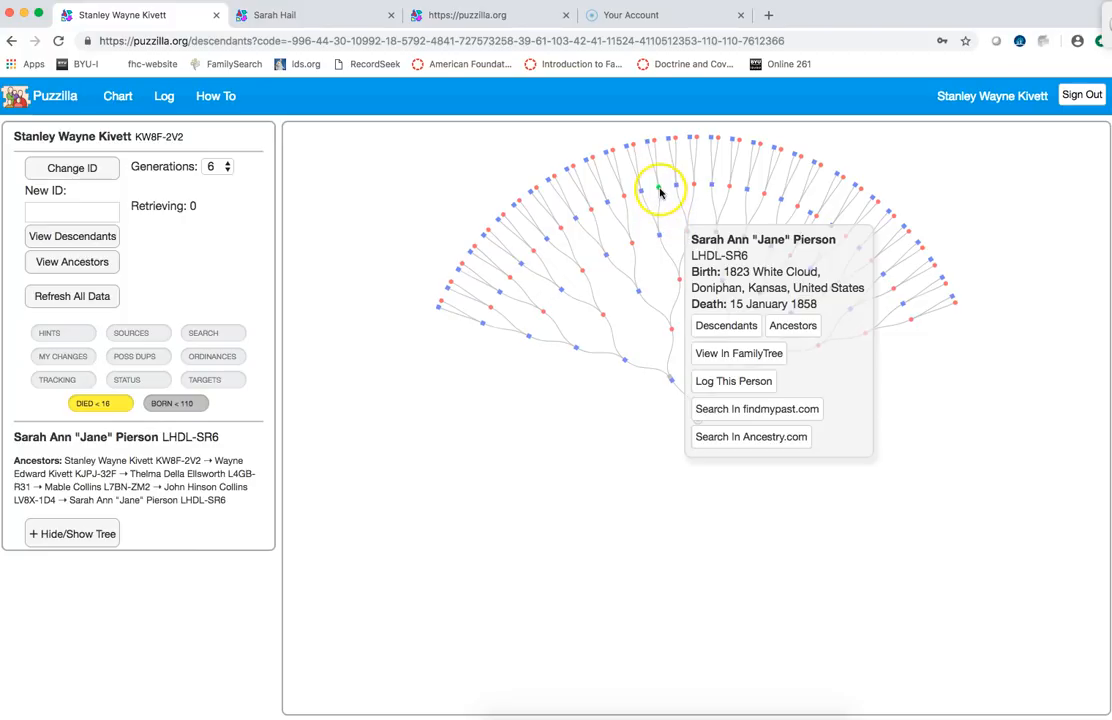
{"action": "left_click", "coordinate": [652, 145]}
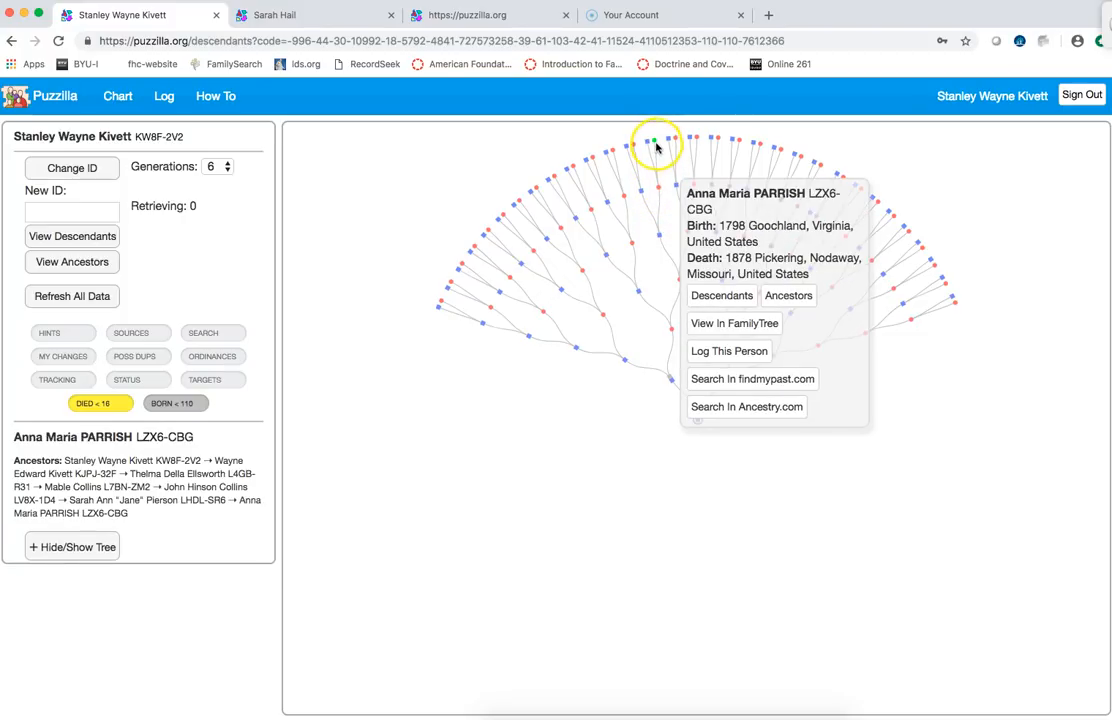
{"action": "left_click", "coordinate": [634, 147]}
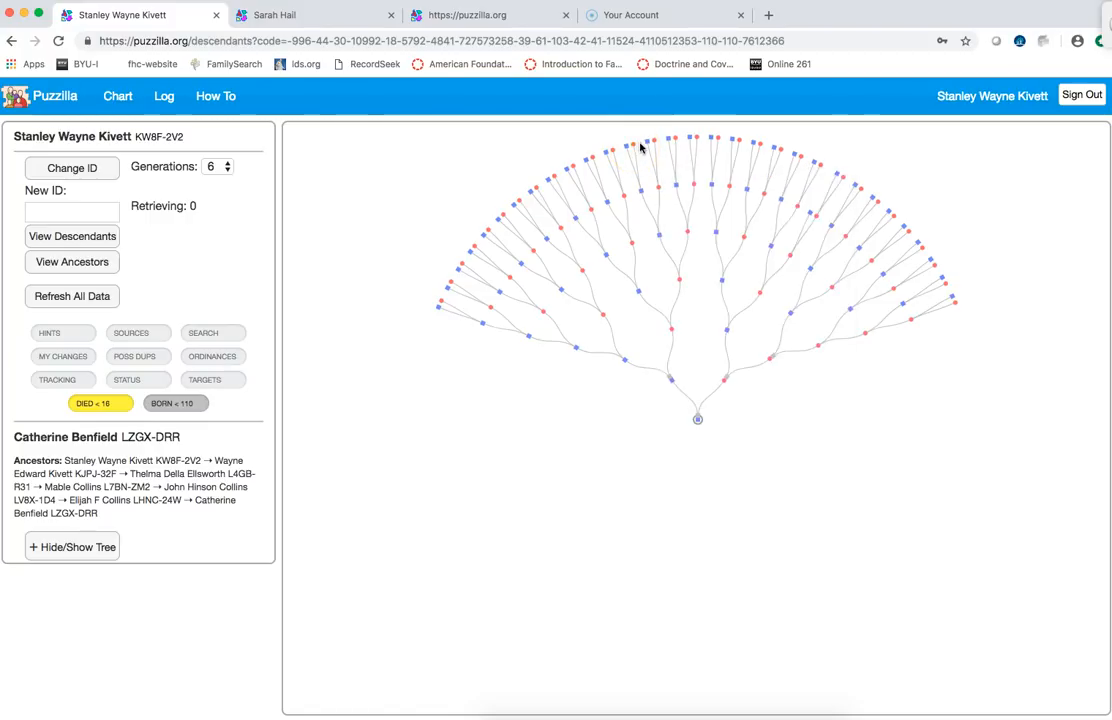
{"action": "left_click", "coordinate": [668, 140]}
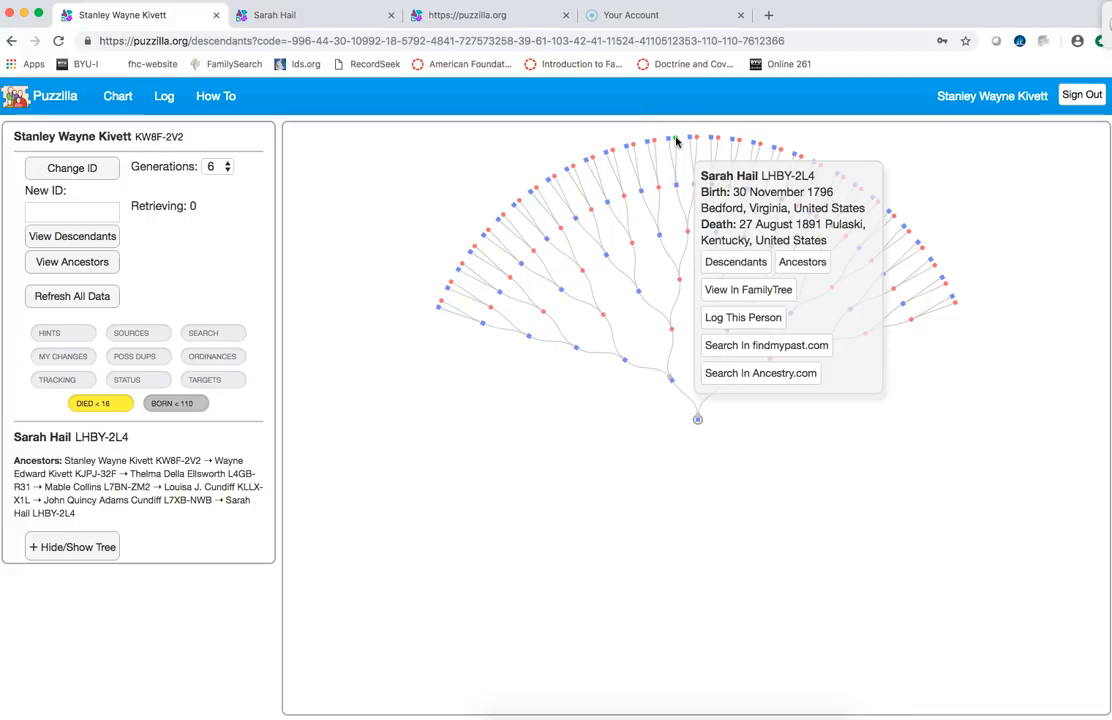
Step: Open the descendants chart of the sixth-generation female ancestor born in Bedford, Virginia
{"action": "left_click", "coordinate": [675, 140]}
{"action": "left_click", "coordinate": [740, 235]}
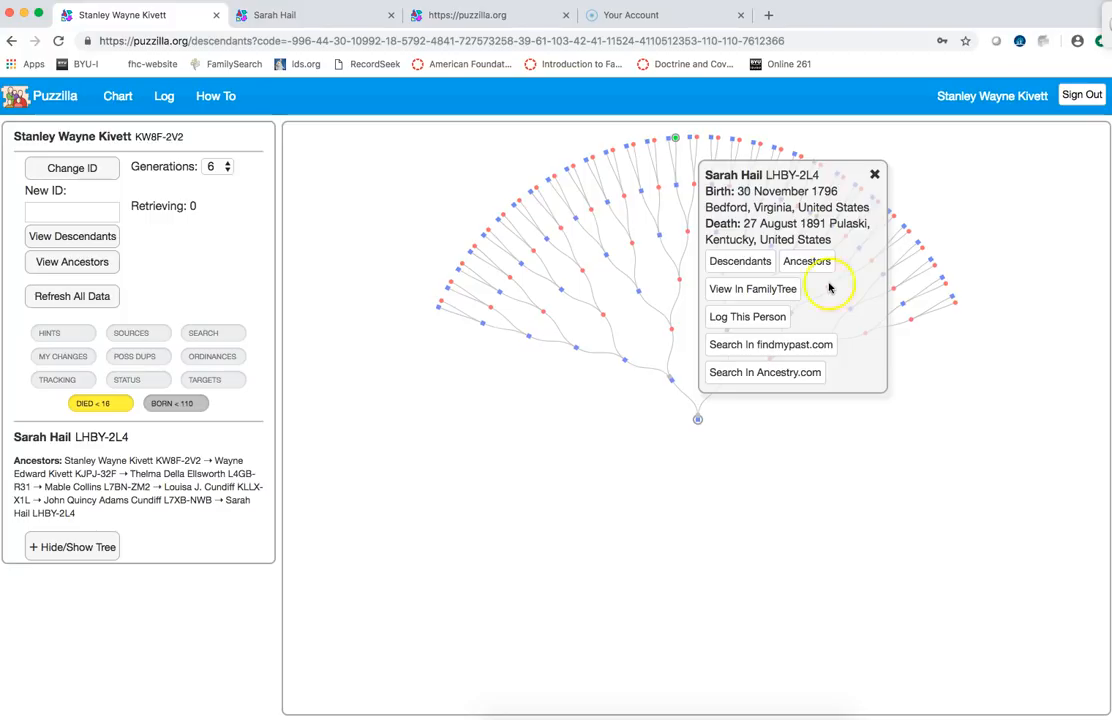
{"action": "left_click", "coordinate": [741, 263]}
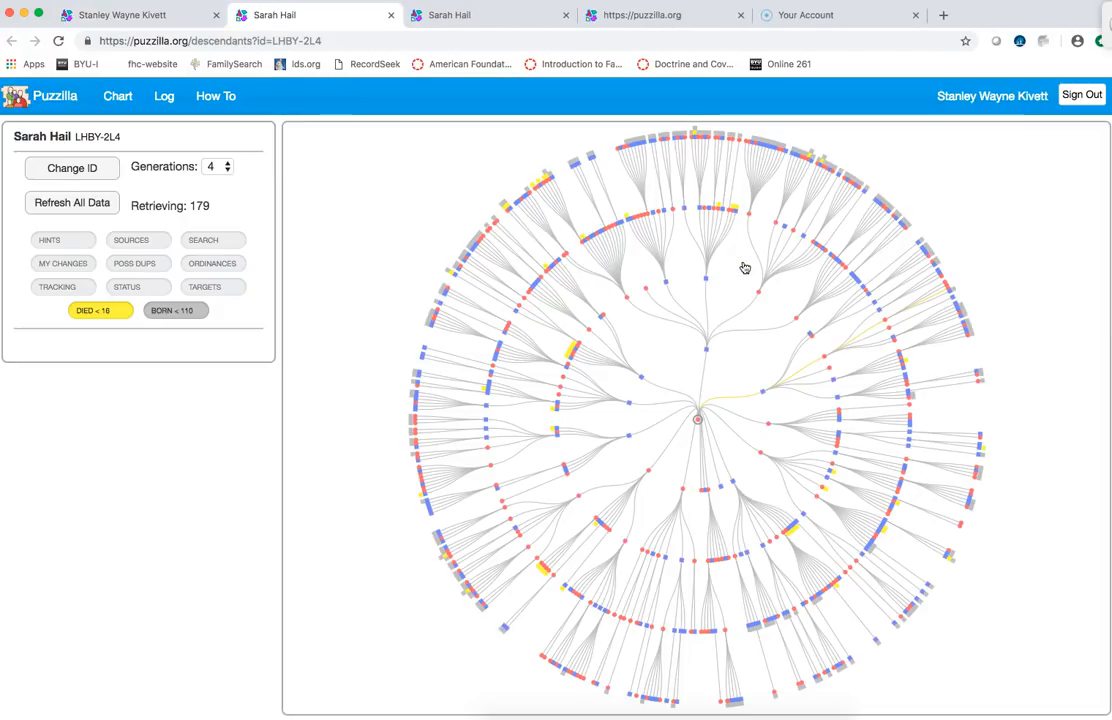
Step: Examine the root ancestor, the highlighted direct line and the neighbouring child and grandchild branches of the descendants chart
{"action": "left_click", "coordinate": [698, 419]}
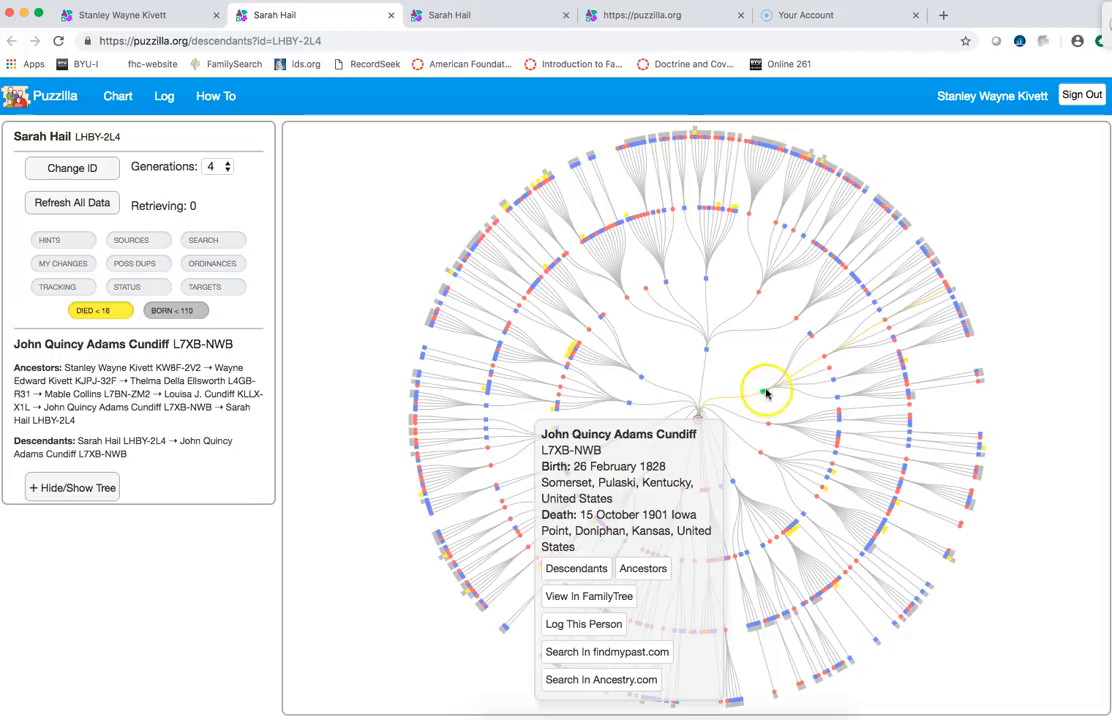
{"action": "mouse_move", "coordinate": [938, 293]}
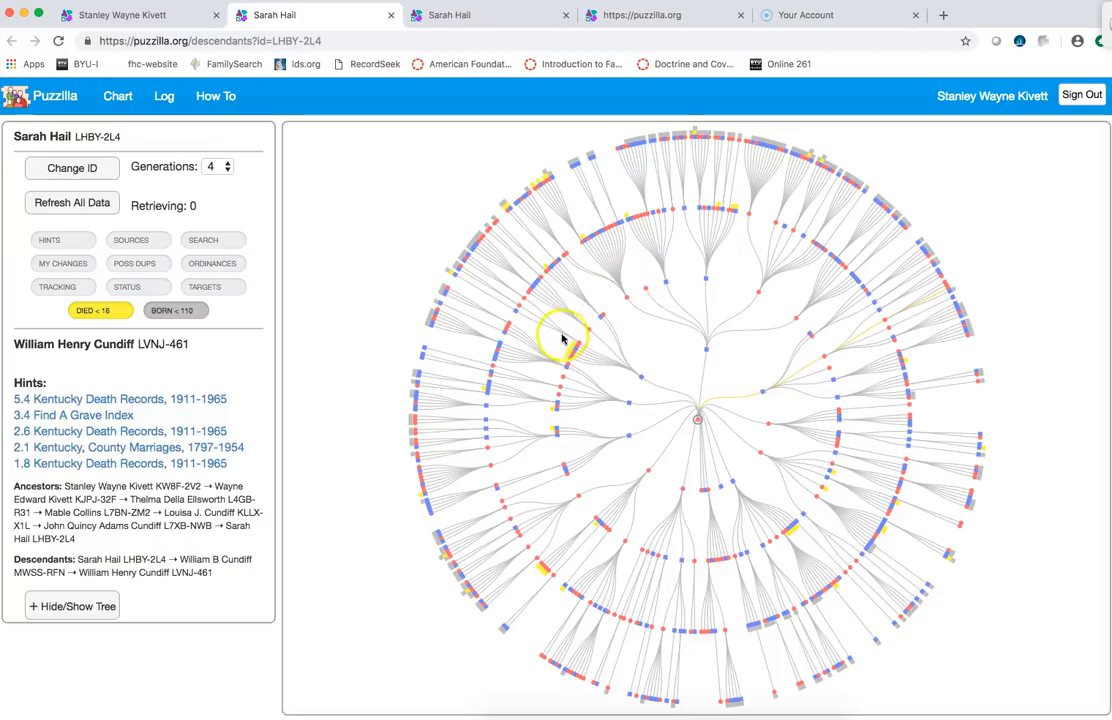
{"action": "mouse_move", "coordinate": [617, 391]}
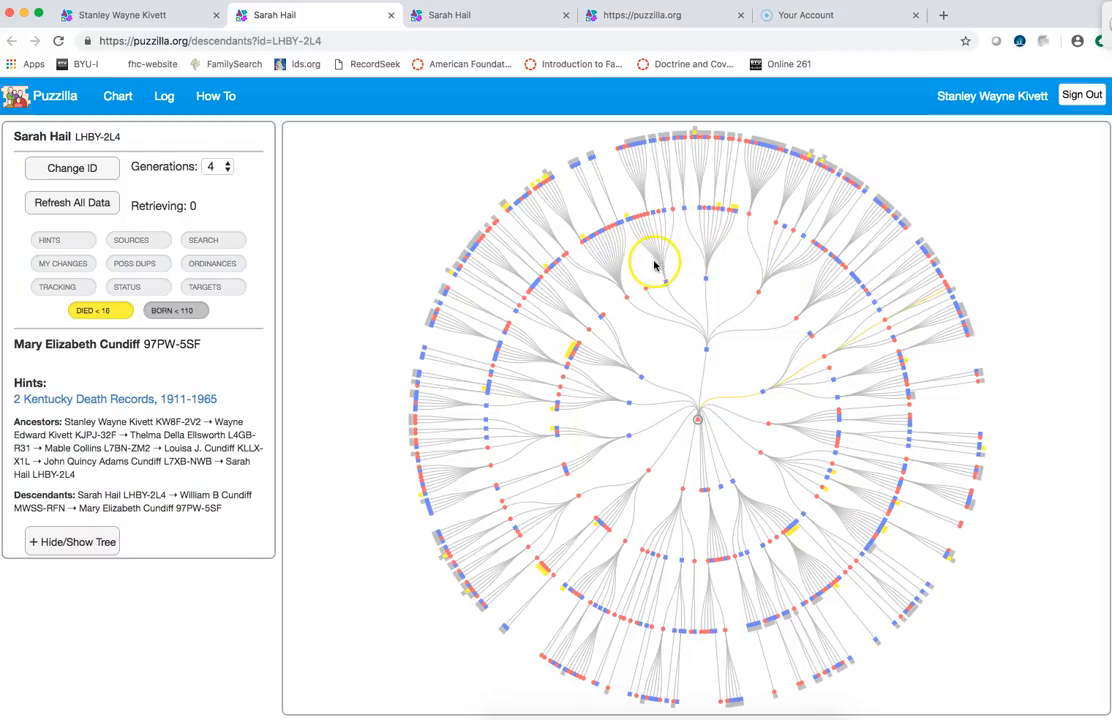
{"action": "mouse_move", "coordinate": [648, 290]}
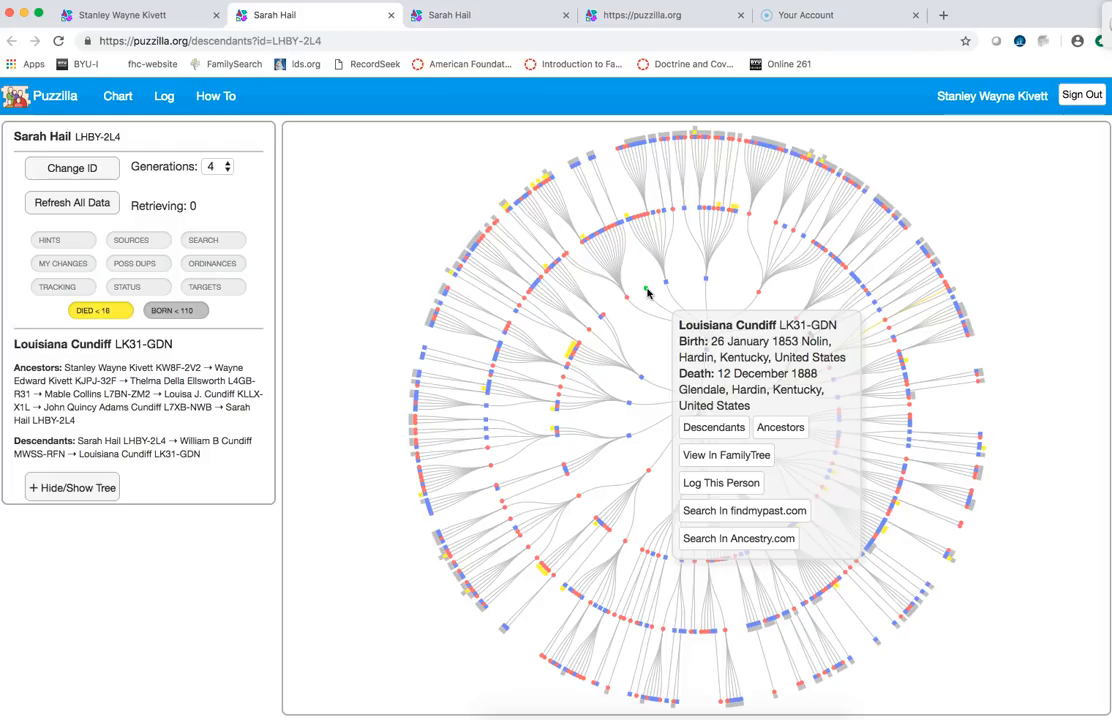
Step: Examine the yellow-marked descendants in the grandchild generation and compare them with the DIED < 16 legend
{"action": "left_click", "coordinate": [586, 338]}
{"action": "left_click", "coordinate": [576, 346]}
{"action": "left_click", "coordinate": [573, 341]}
{"action": "left_click", "coordinate": [569, 351]}
{"action": "left_click", "coordinate": [565, 364]}
{"action": "left_click", "coordinate": [566, 355]}
{"action": "left_click", "coordinate": [566, 347]}
{"action": "left_click", "coordinate": [571, 340]}
{"action": "left_click", "coordinate": [386, 252]}
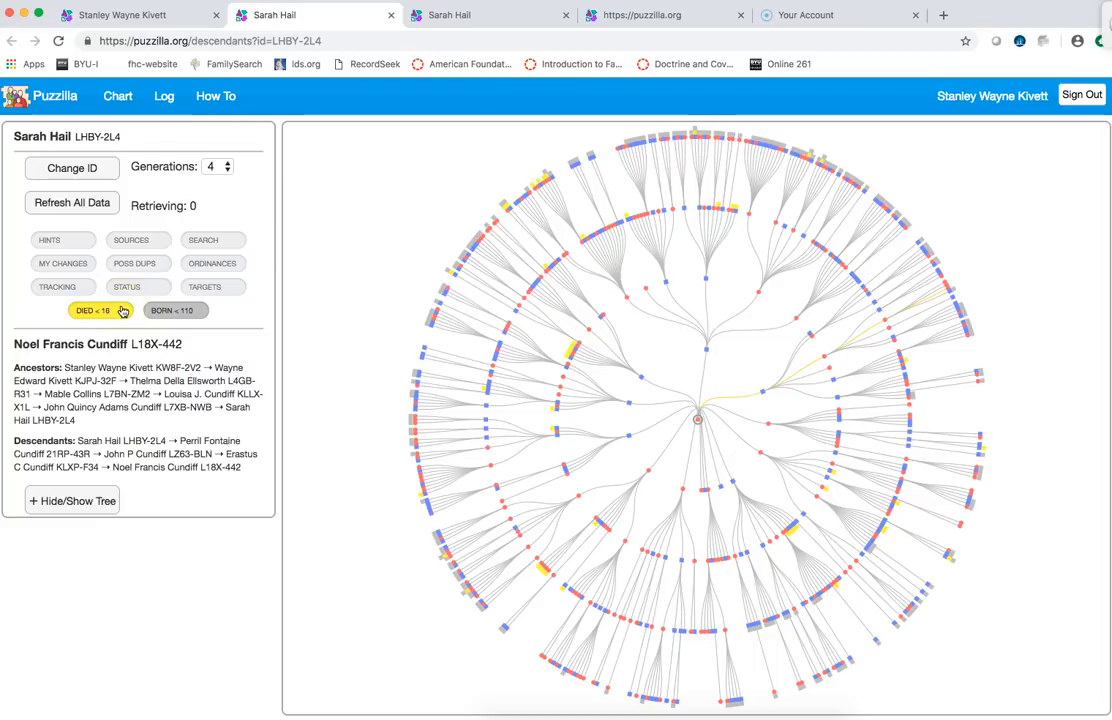
Step: Check the BORN < 110 legend and inspect a grey-marked descendant on the chart's outer ring
{"action": "left_click", "coordinate": [427, 296]}
{"action": "left_click", "coordinate": [355, 302]}
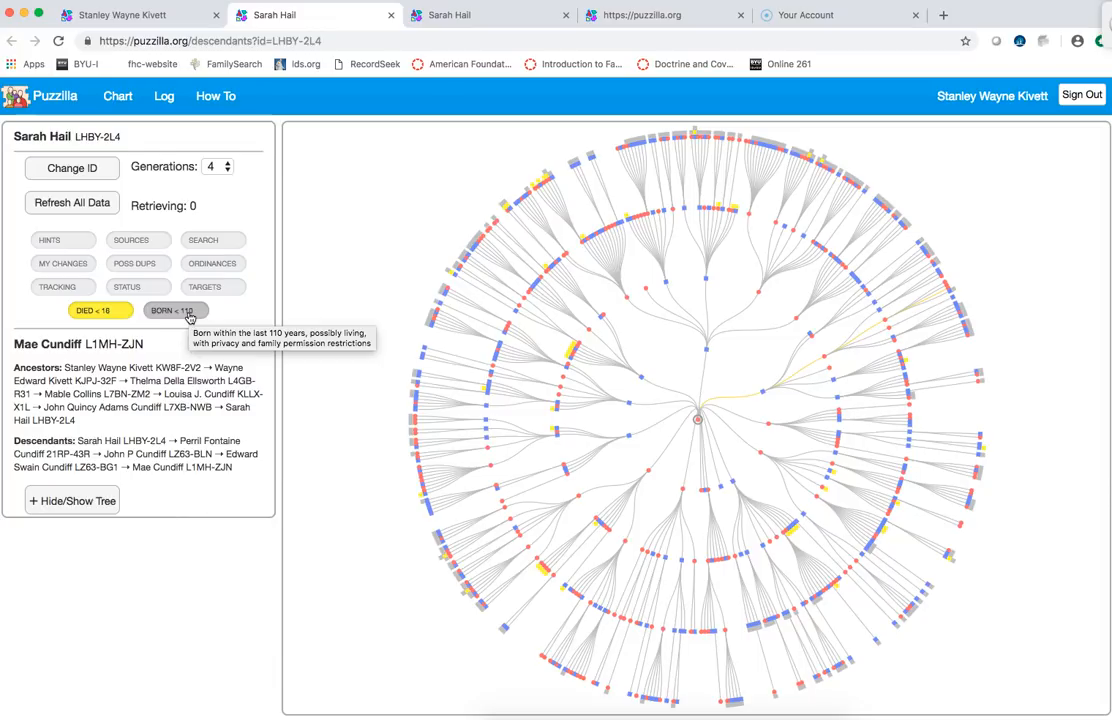
{"action": "mouse_move", "coordinate": [422, 325]}
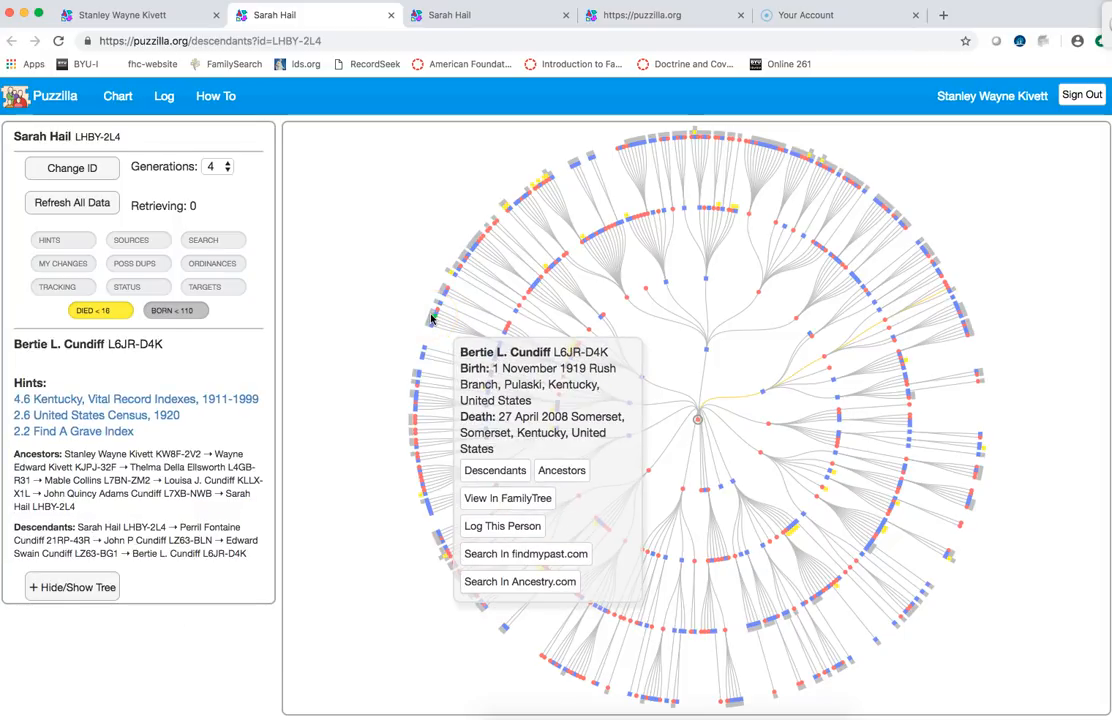
{"action": "left_click", "coordinate": [432, 318]}
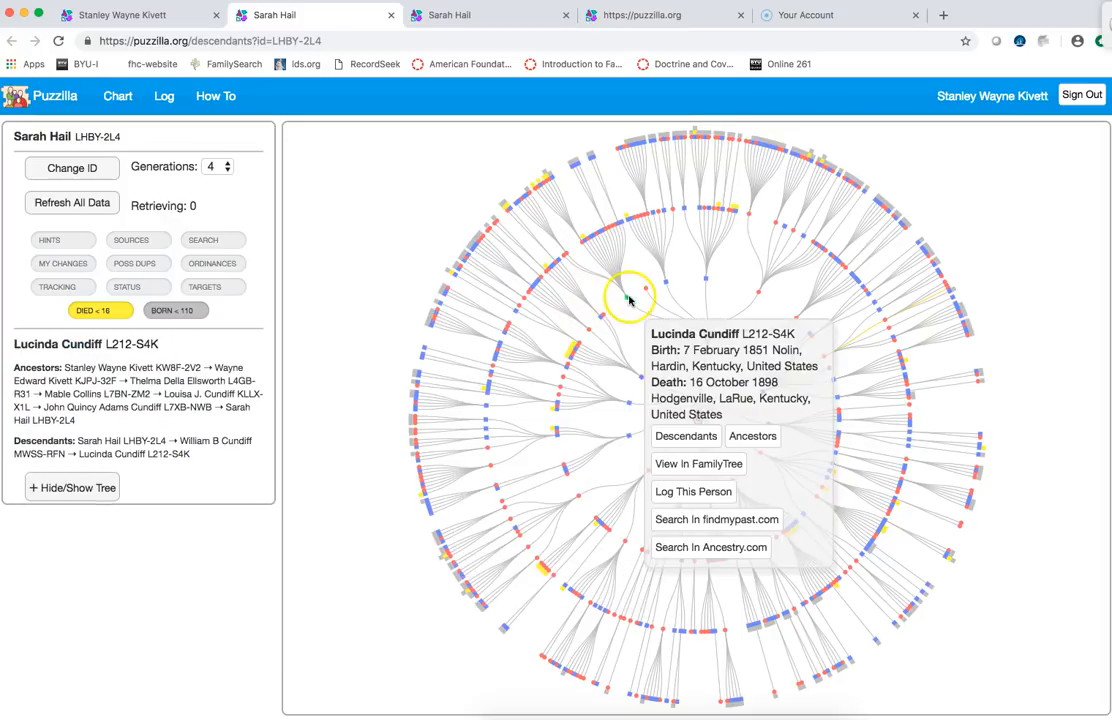
Step: Open the FamilyTree page of the granddaughter without descendants who died in Glendale, Hardin, Kentucky
{"action": "mouse_move", "coordinate": [644, 293]}
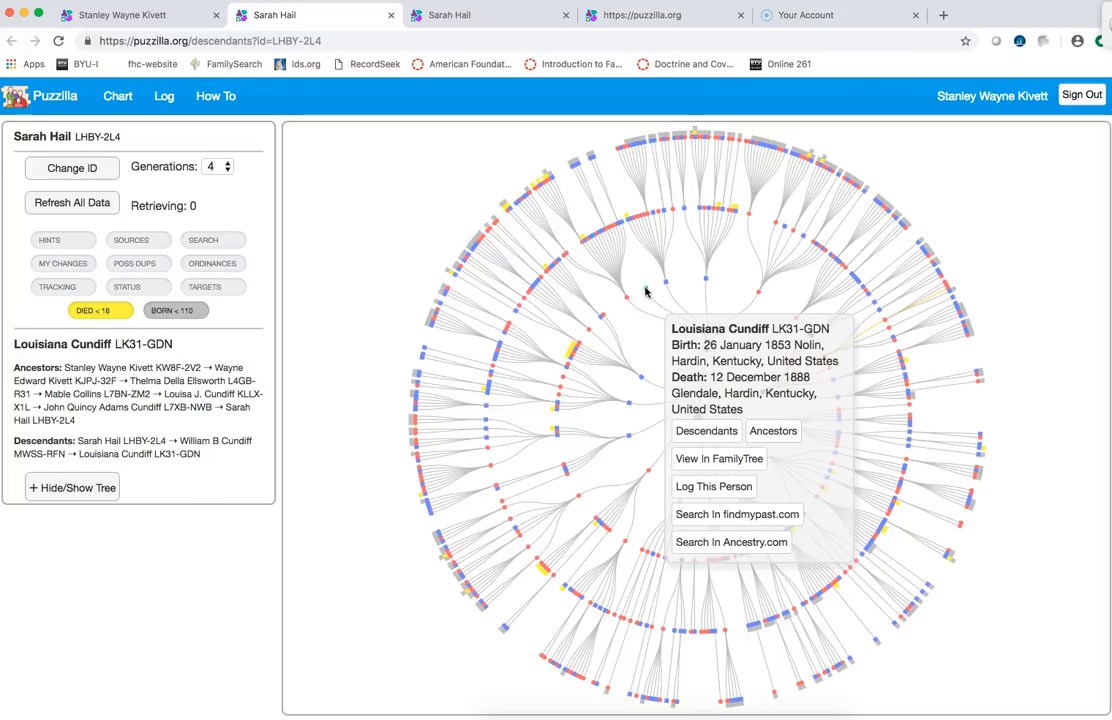
{"action": "left_click", "coordinate": [645, 291]}
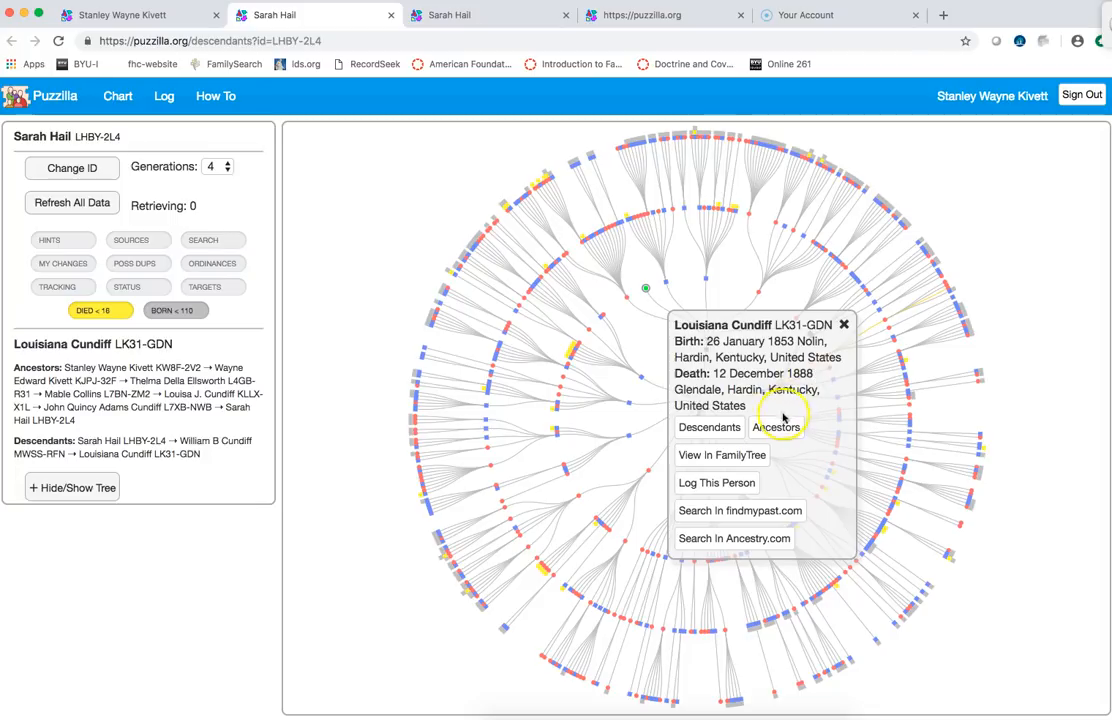
{"action": "left_click", "coordinate": [722, 457]}
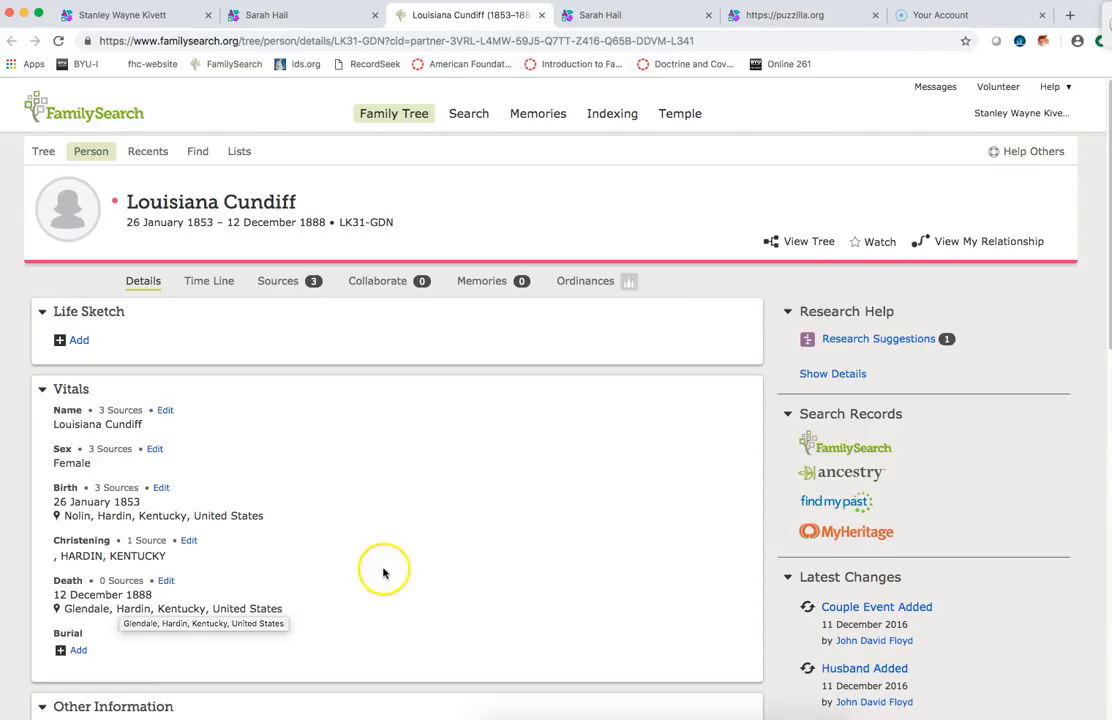
Step: Review the vitals and the Family Members section, checking the spouse, marriage and children entries
{"action": "scroll", "coordinate": [388, 574], "scroll_direction": "down", "scroll_amount": 1}
{"action": "scroll", "coordinate": [388, 574], "scroll_direction": "down", "scroll_amount": 10}
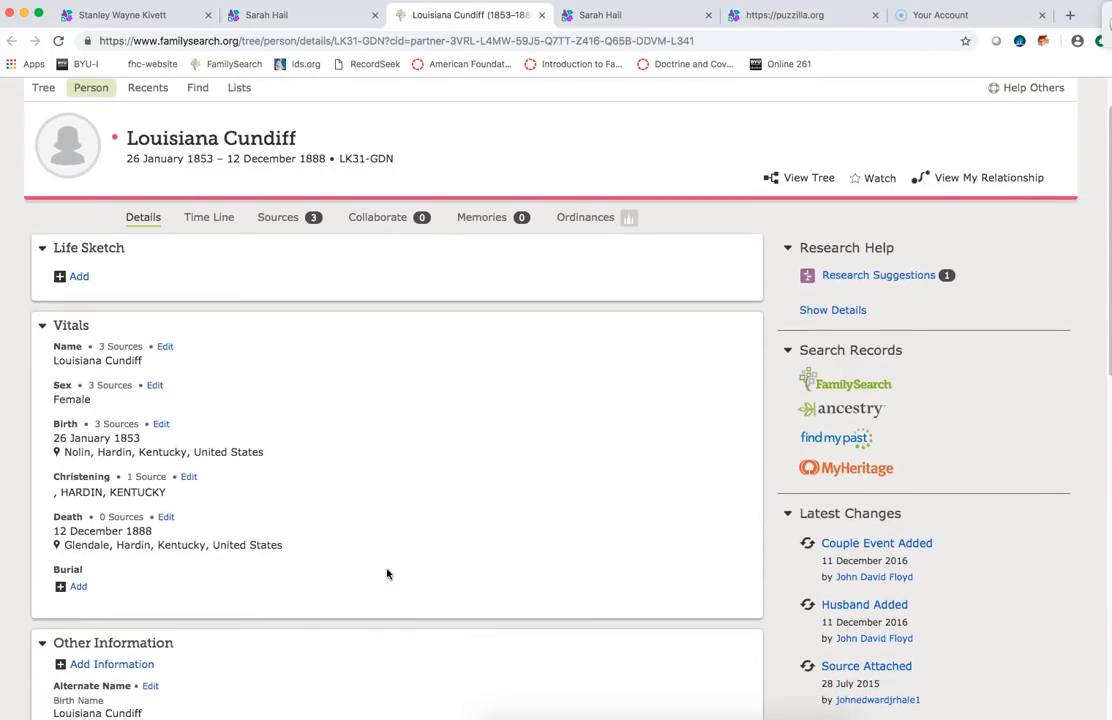
{"action": "scroll", "coordinate": [388, 574], "scroll_direction": "down", "scroll_amount": 2}
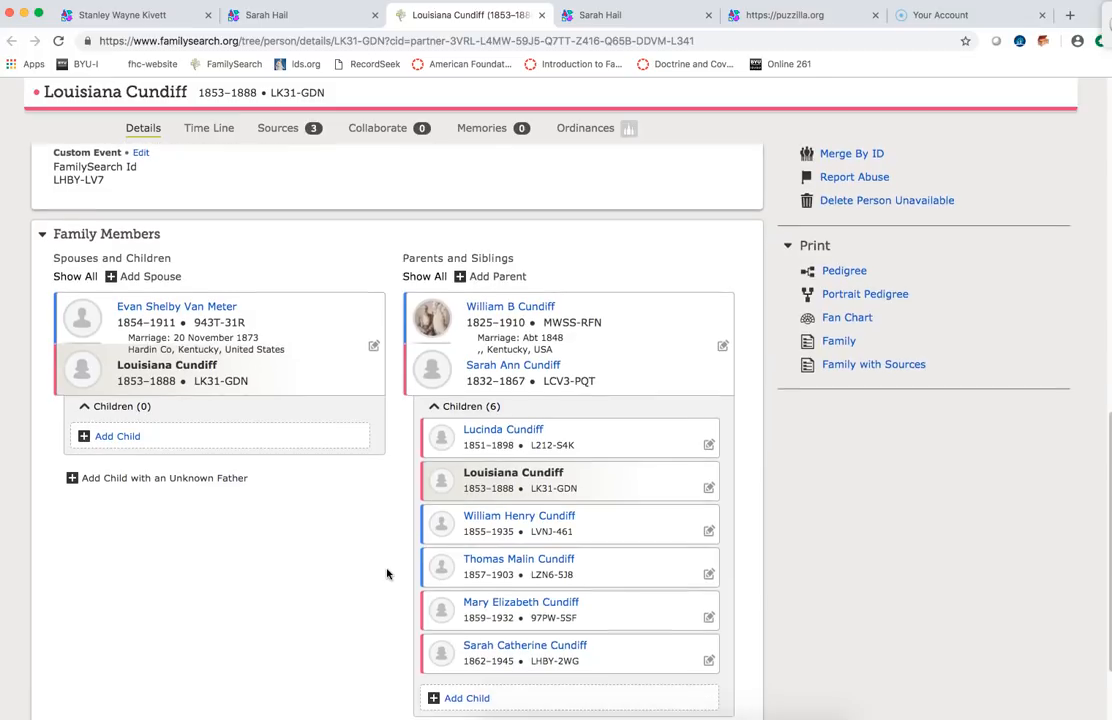
{"action": "left_click", "coordinate": [339, 469]}
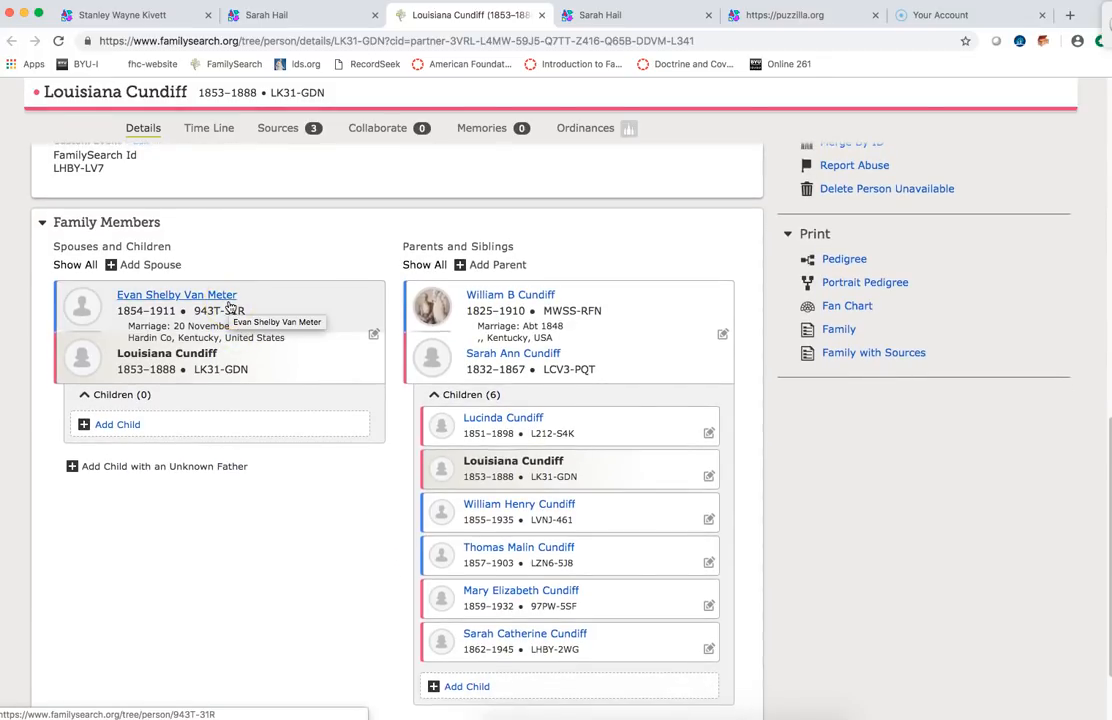
{"action": "left_click", "coordinate": [211, 405]}
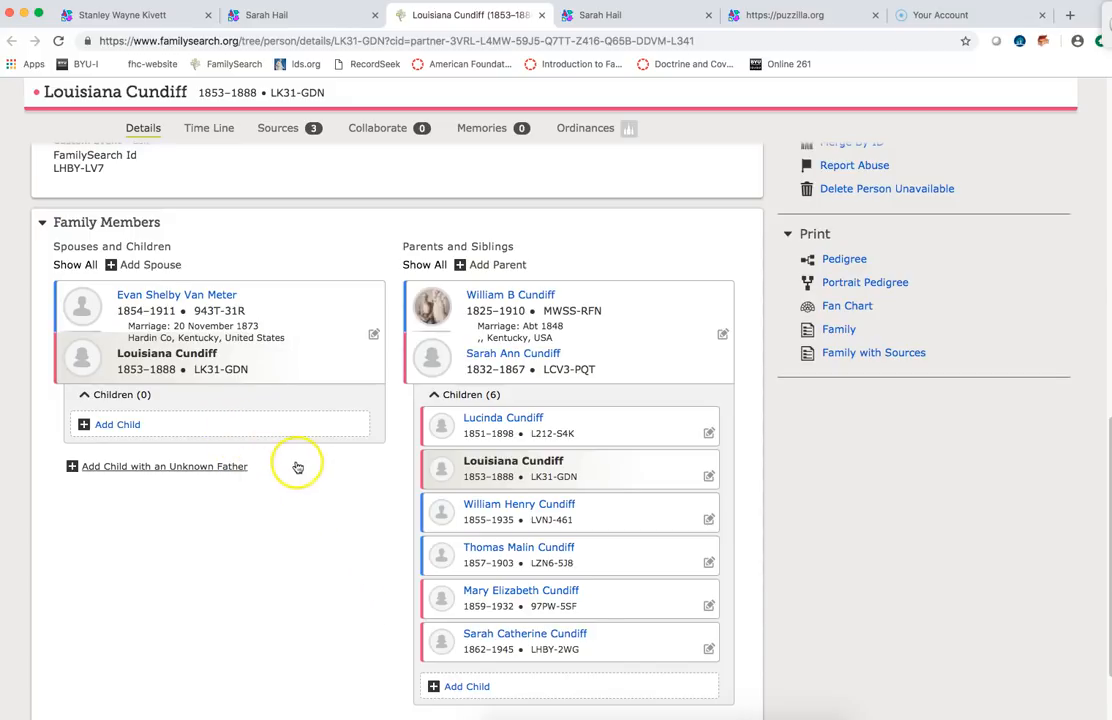
Step: Return to the person's main sections and open the list of attached sources
{"action": "scroll", "coordinate": [297, 467], "scroll_direction": "down", "scroll_amount": 1}
{"action": "scroll", "coordinate": [299, 467], "scroll_direction": "up", "scroll_amount": 10}
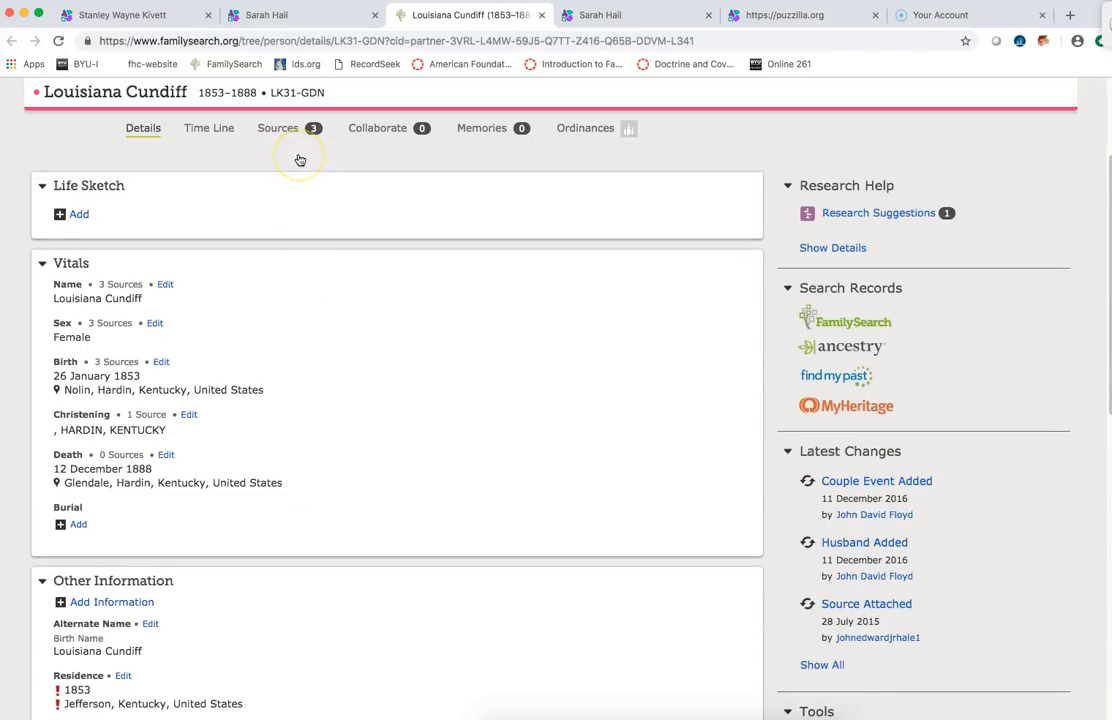
{"action": "scroll", "coordinate": [295, 151], "scroll_direction": "down", "scroll_amount": 1}
{"action": "left_click", "coordinate": [285, 115]}
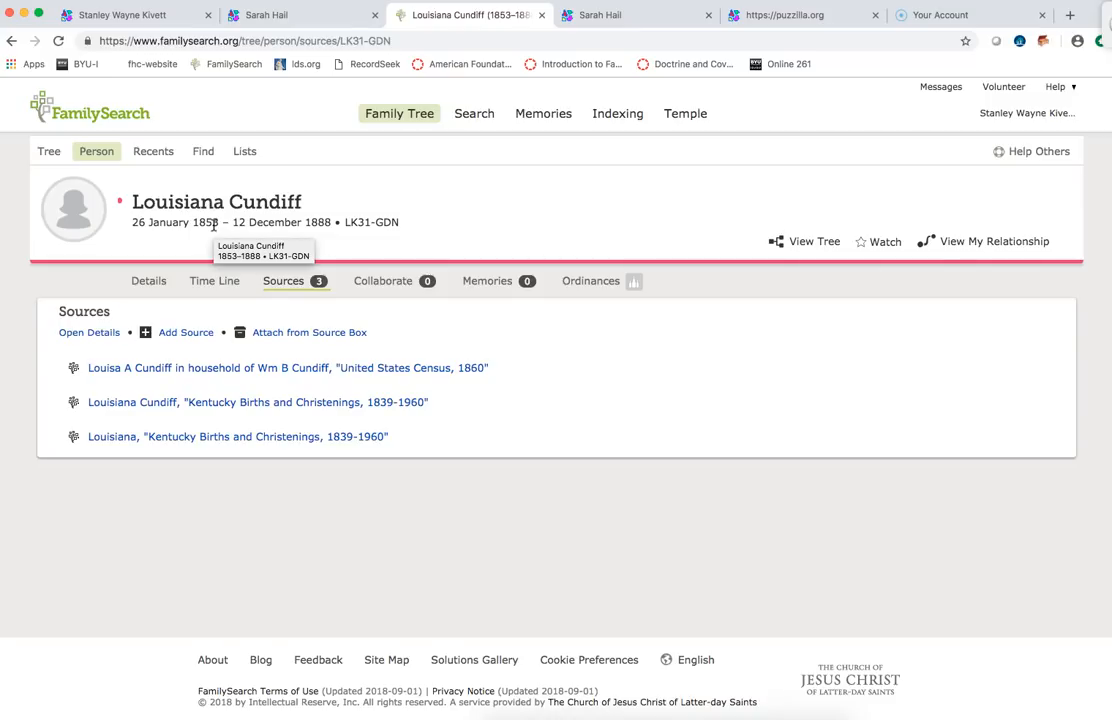
Step: Expand both "Kentucky Births and Christenings, 1839-1960" sources and read their indexed birth and parent information
{"action": "left_click", "coordinate": [261, 404]}
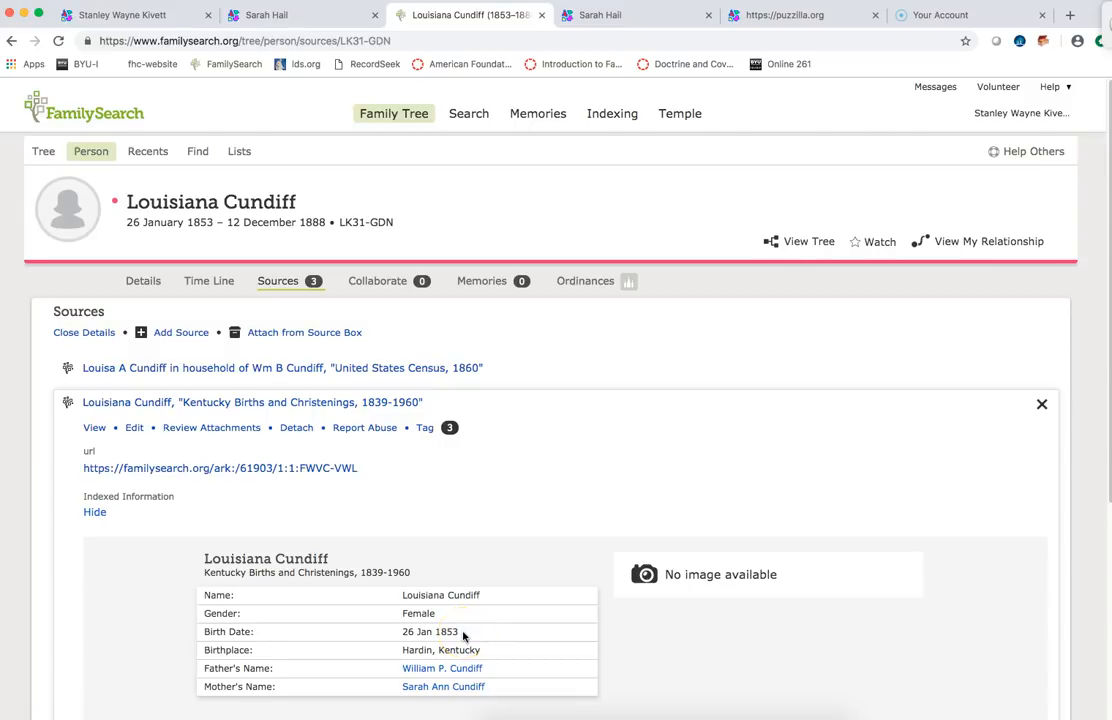
{"action": "scroll", "coordinate": [501, 586], "scroll_direction": "down", "scroll_amount": 2}
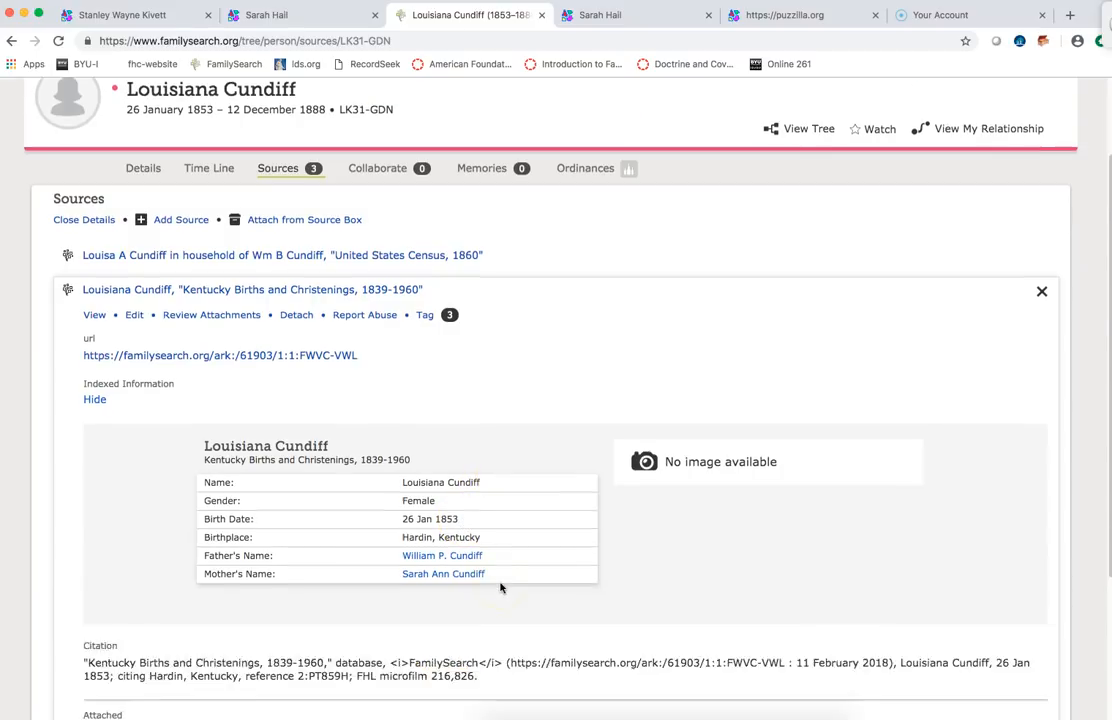
{"action": "scroll", "coordinate": [501, 588], "scroll_direction": "down", "scroll_amount": 3}
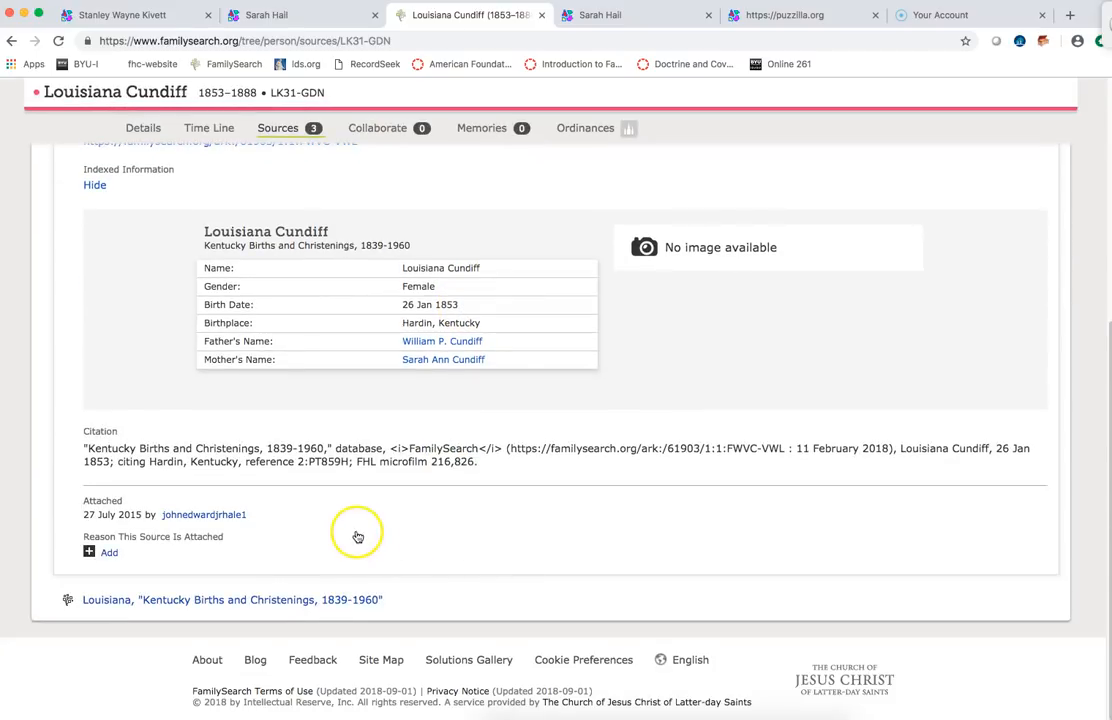
{"action": "left_click", "coordinate": [281, 600]}
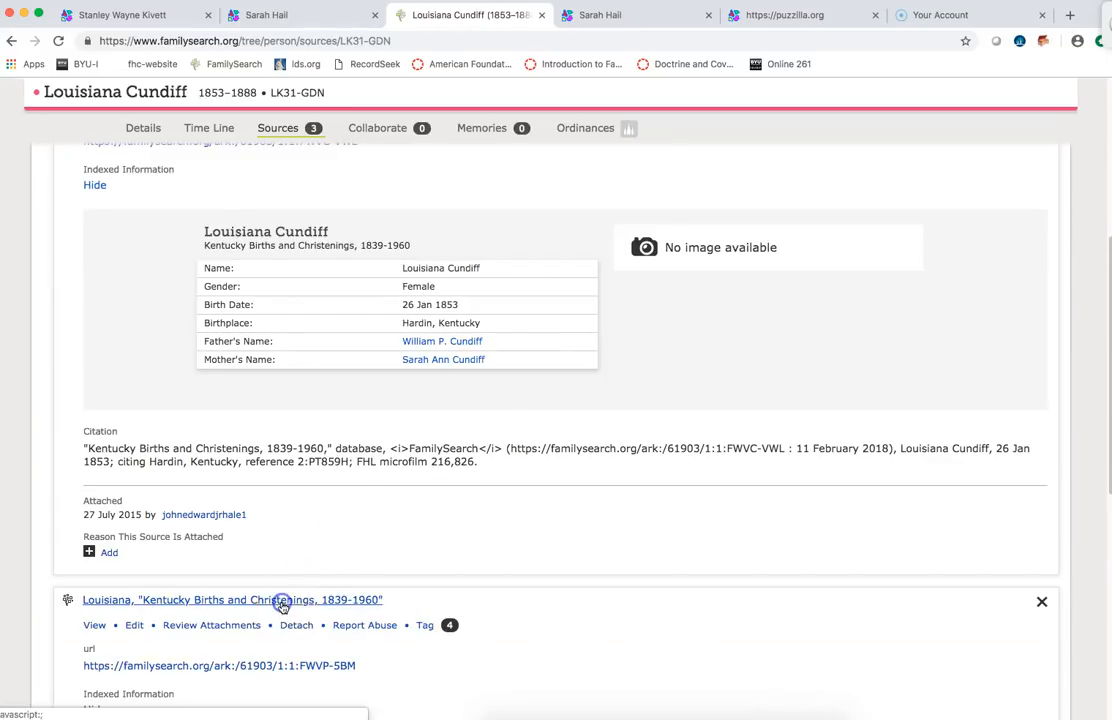
{"action": "scroll", "coordinate": [489, 624], "scroll_direction": "down", "scroll_amount": 4}
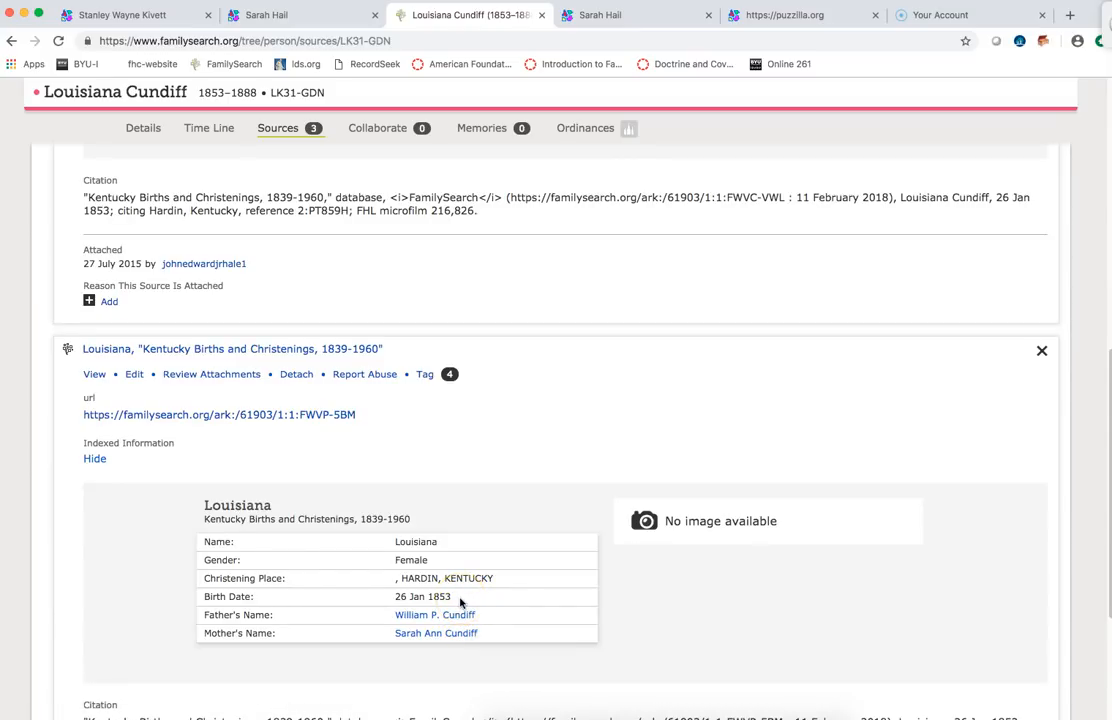
Step: Return to the person's details and review the vitals, the marriage entry and the children listed under the spouse
{"action": "scroll", "coordinate": [444, 521], "scroll_direction": "up", "scroll_amount": 3}
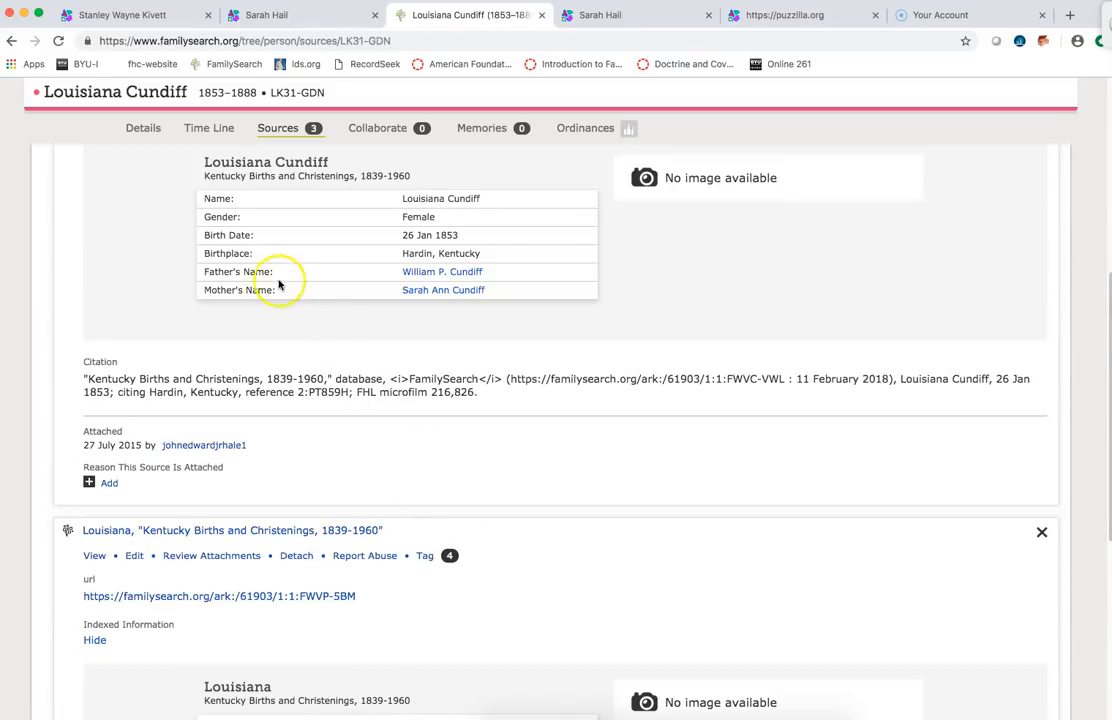
{"action": "left_click", "coordinate": [141, 133]}
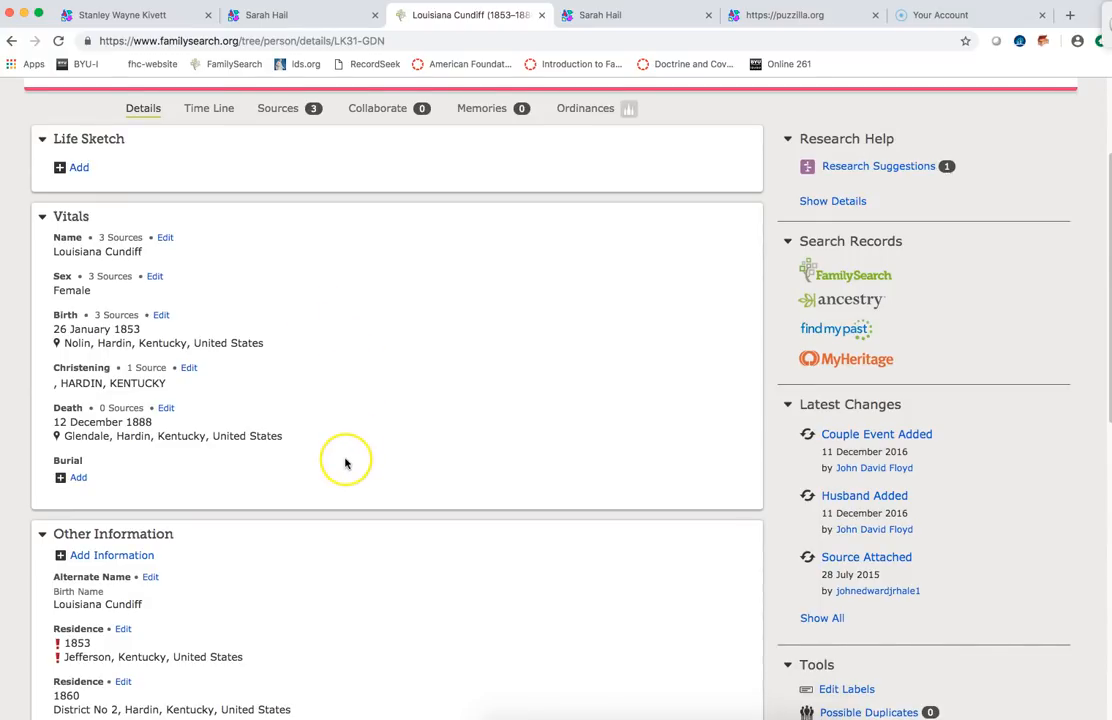
{"action": "scroll", "coordinate": [296, 474], "scroll_direction": "up", "scroll_amount": 5}
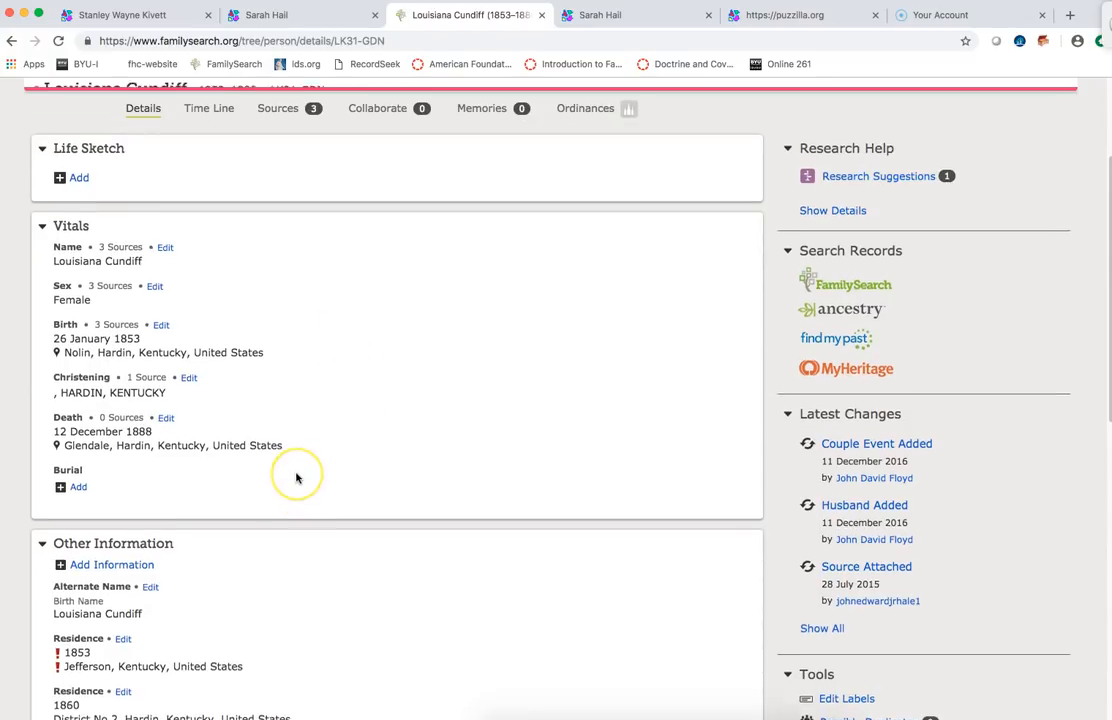
{"action": "scroll", "coordinate": [296, 478], "scroll_direction": "down", "scroll_amount": 6}
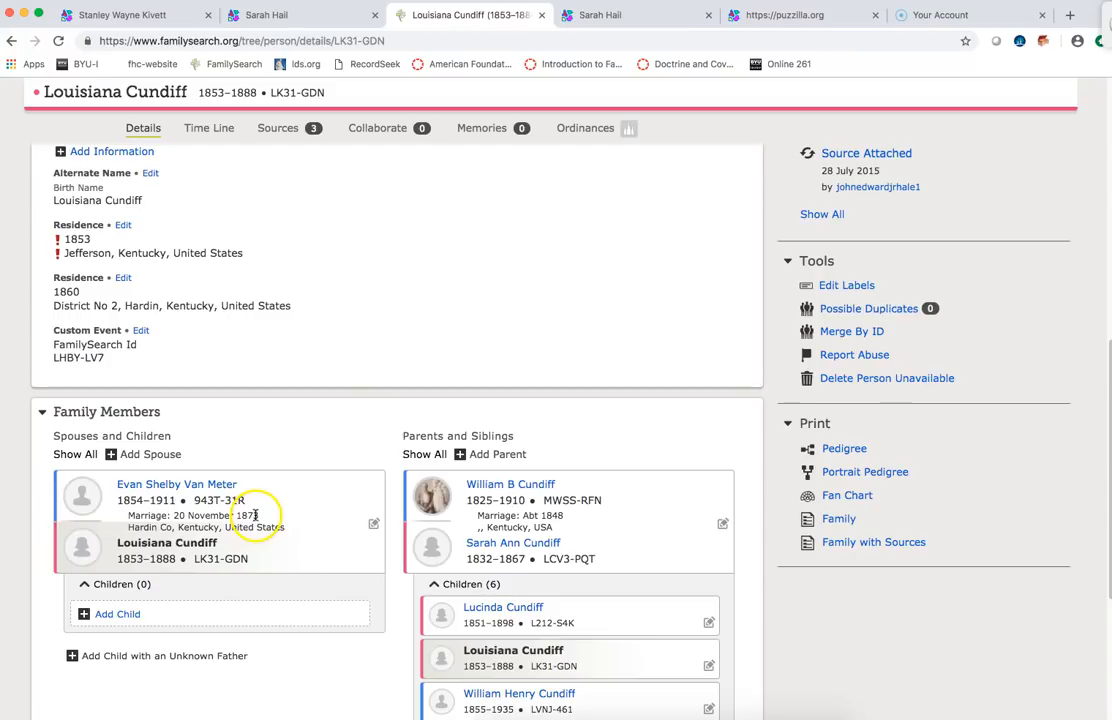
{"action": "mouse_move", "coordinate": [259, 517]}
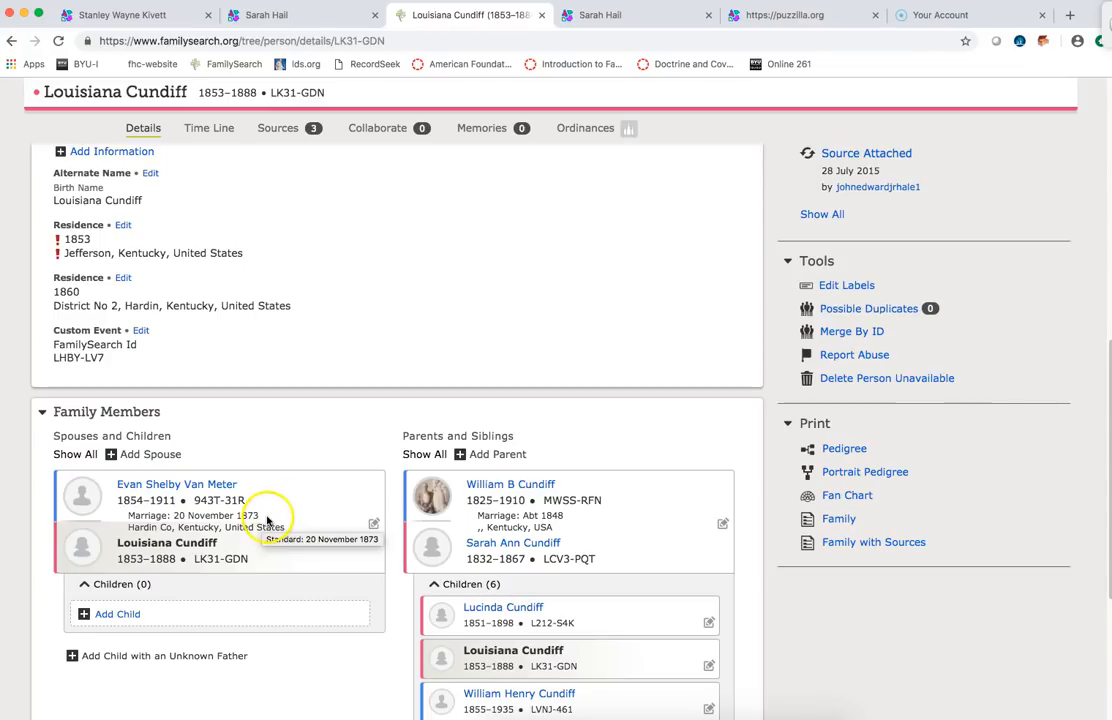
Step: Search Ancestry's records for the person from the FamilySearch page and open the "U.S., Find A Grave Index, 1600s-Current" result
{"action": "scroll", "coordinate": [576, 330], "scroll_direction": "up", "scroll_amount": 6}
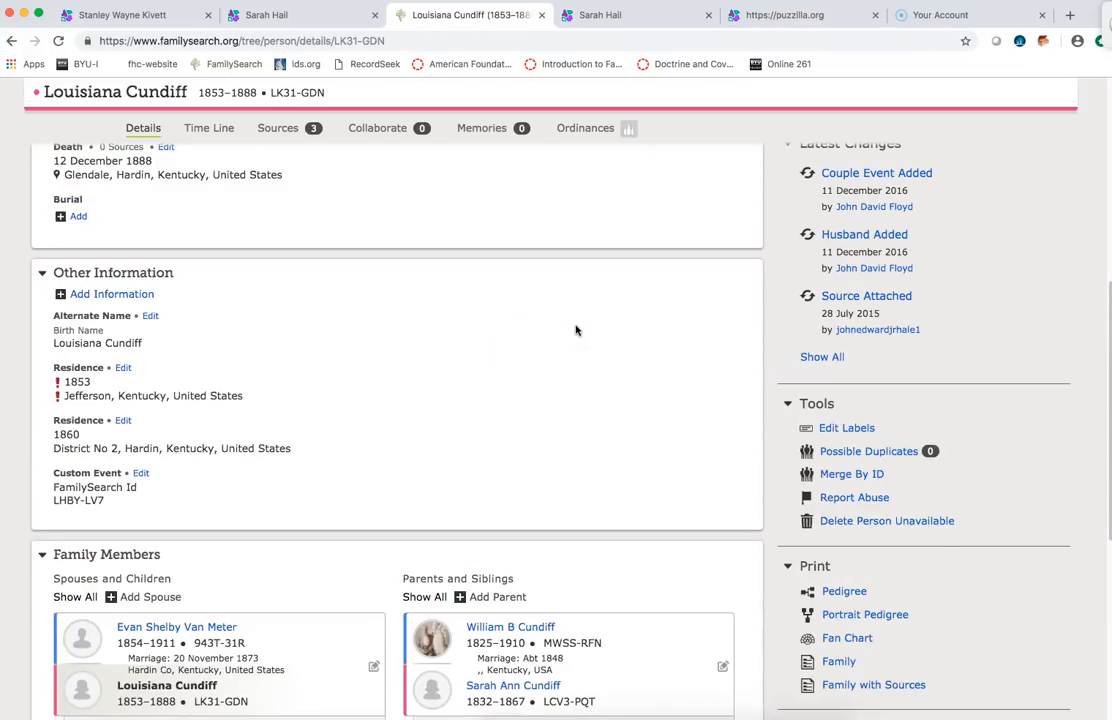
{"action": "scroll", "coordinate": [576, 330], "scroll_direction": "up", "scroll_amount": 2}
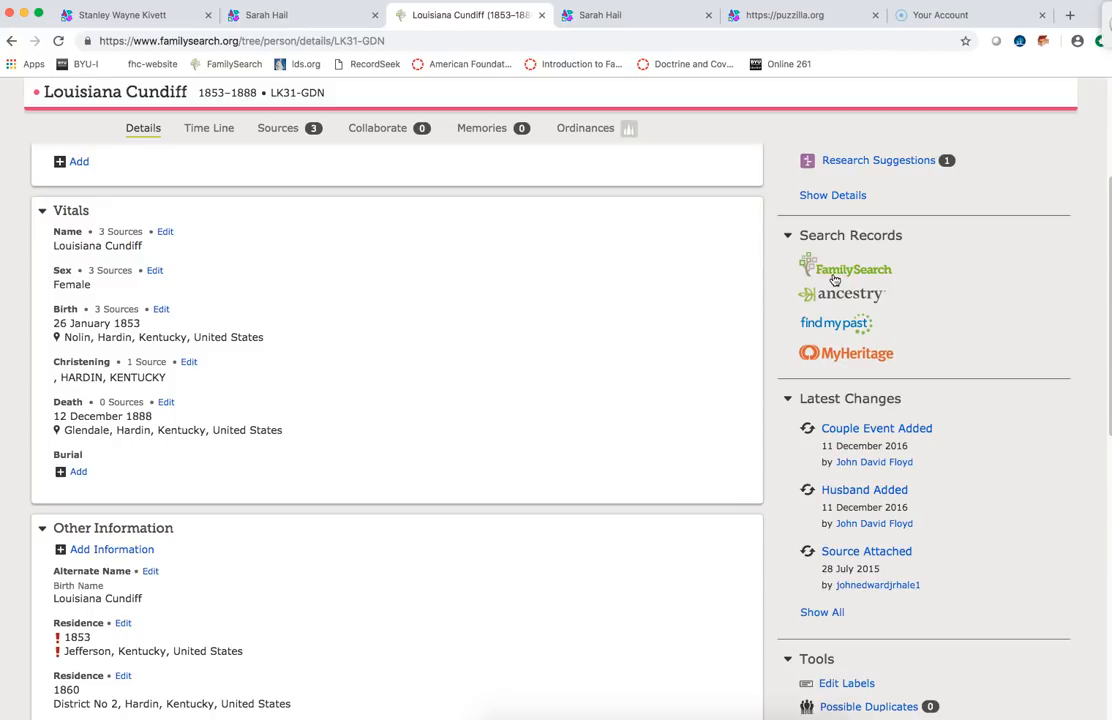
{"action": "left_click", "coordinate": [834, 296]}
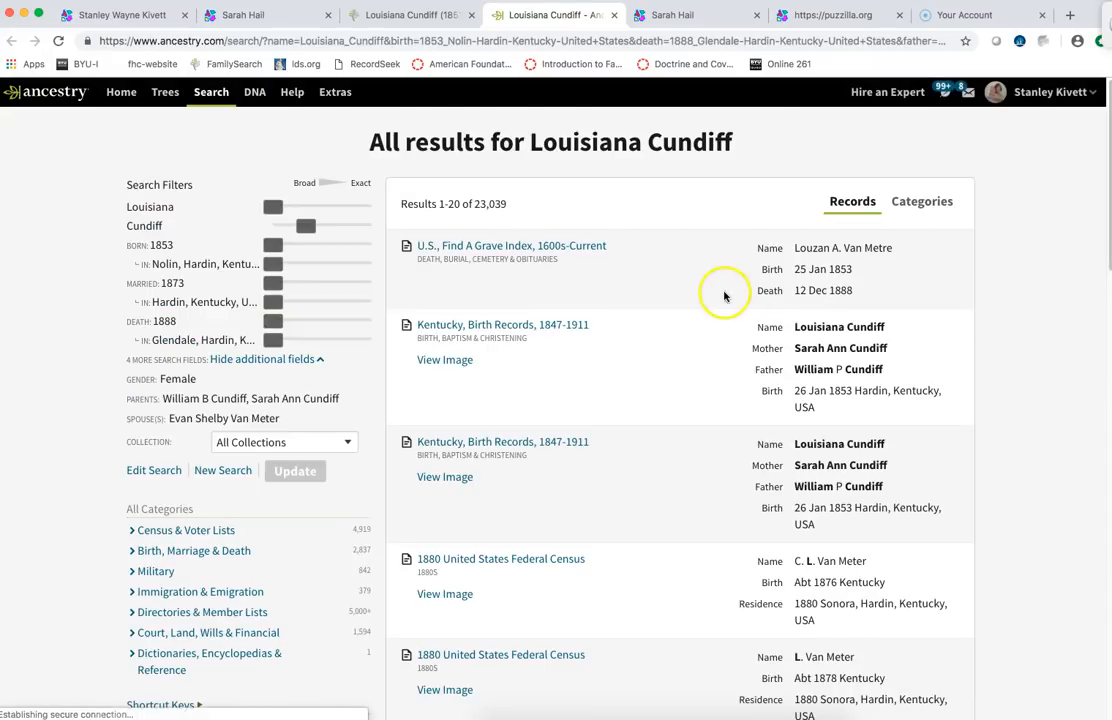
{"action": "mouse_move", "coordinate": [540, 252]}
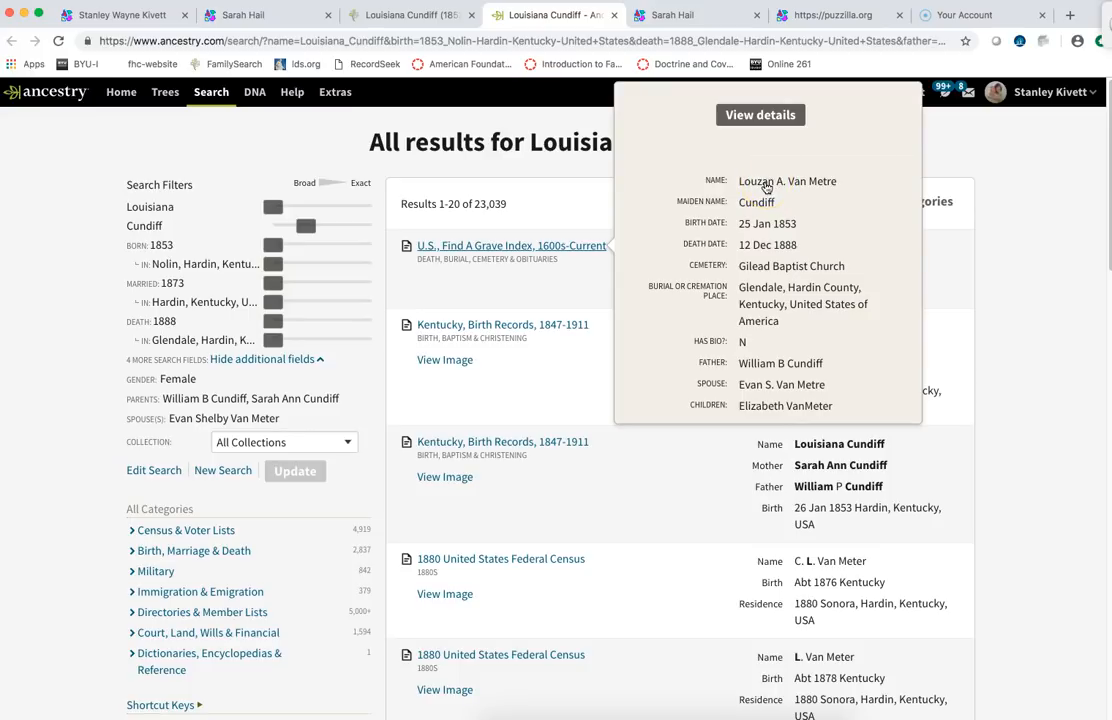
{"action": "left_click", "coordinate": [528, 248]}
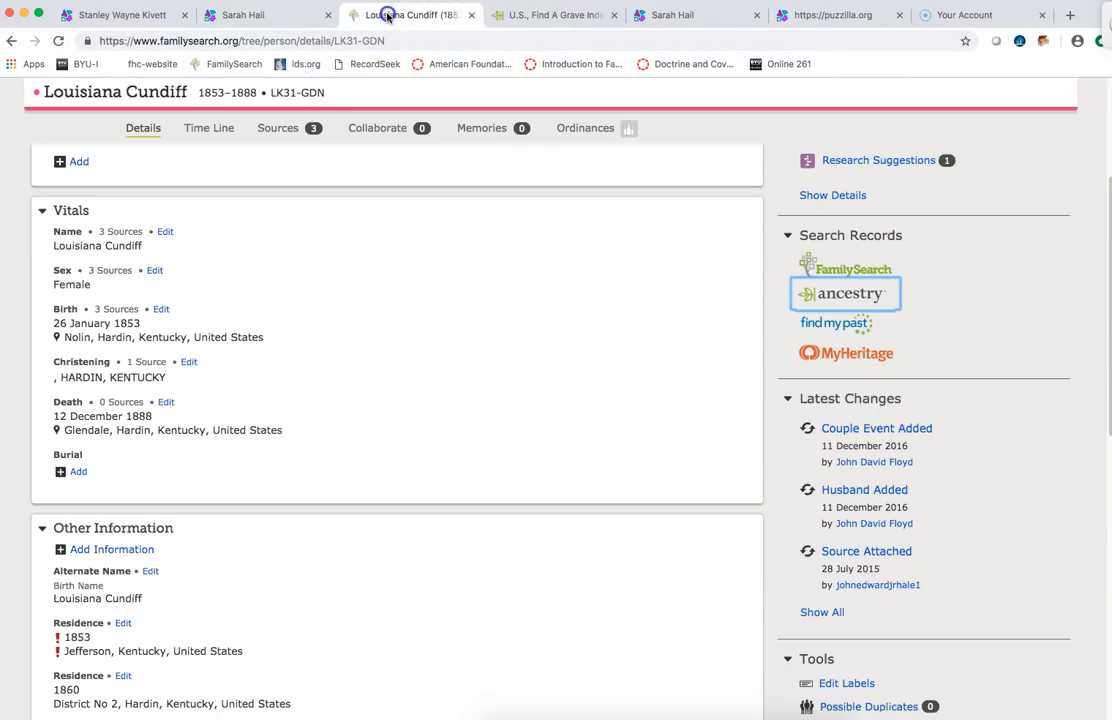
Step: Check the spouse on the person's FamilySearch page, then return to her Ancestry Find A Grave record
{"action": "left_click", "coordinate": [345, 15]}
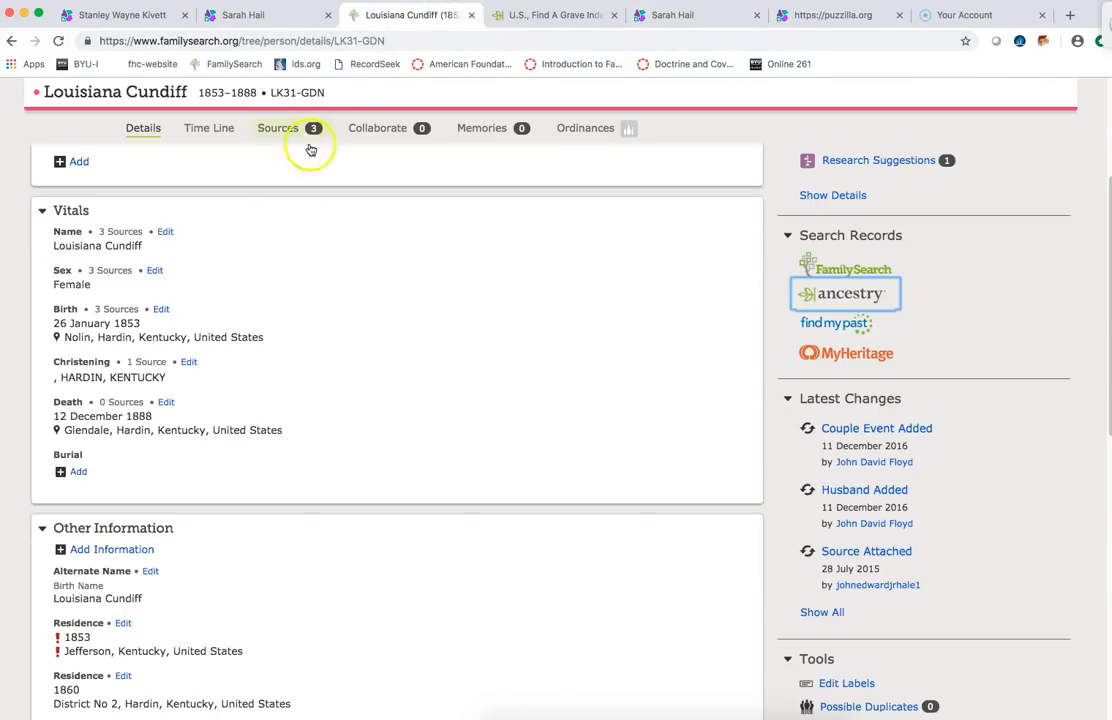
{"action": "scroll", "coordinate": [202, 399], "scroll_direction": "down", "scroll_amount": 5}
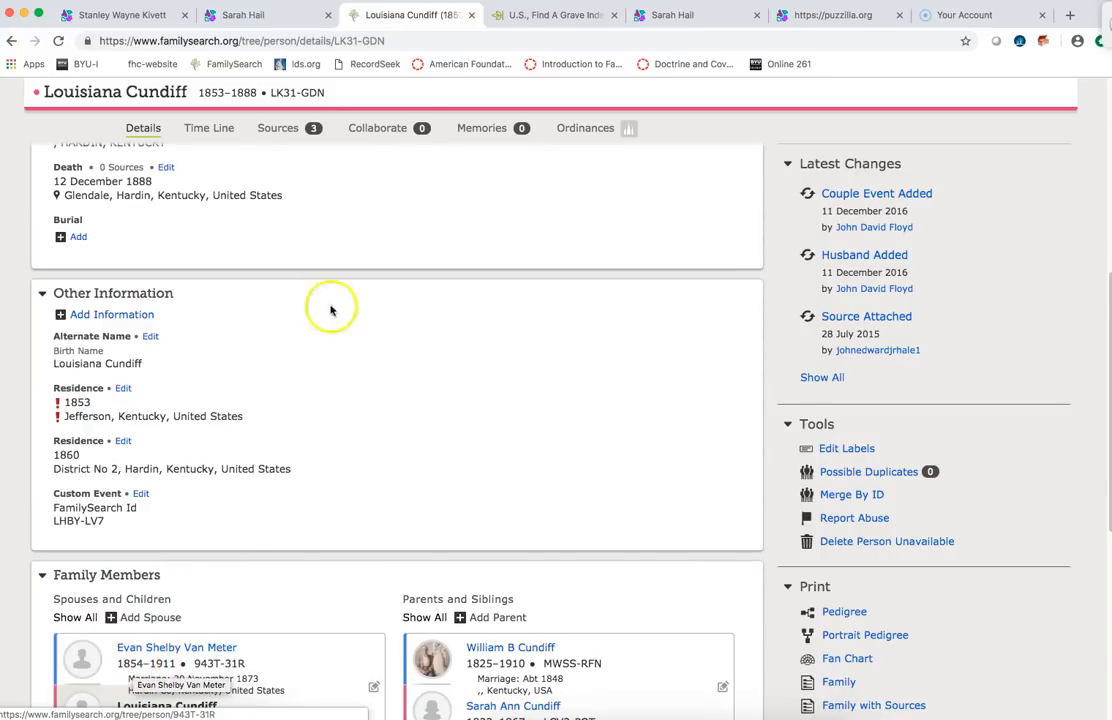
{"action": "left_click", "coordinate": [530, 18]}
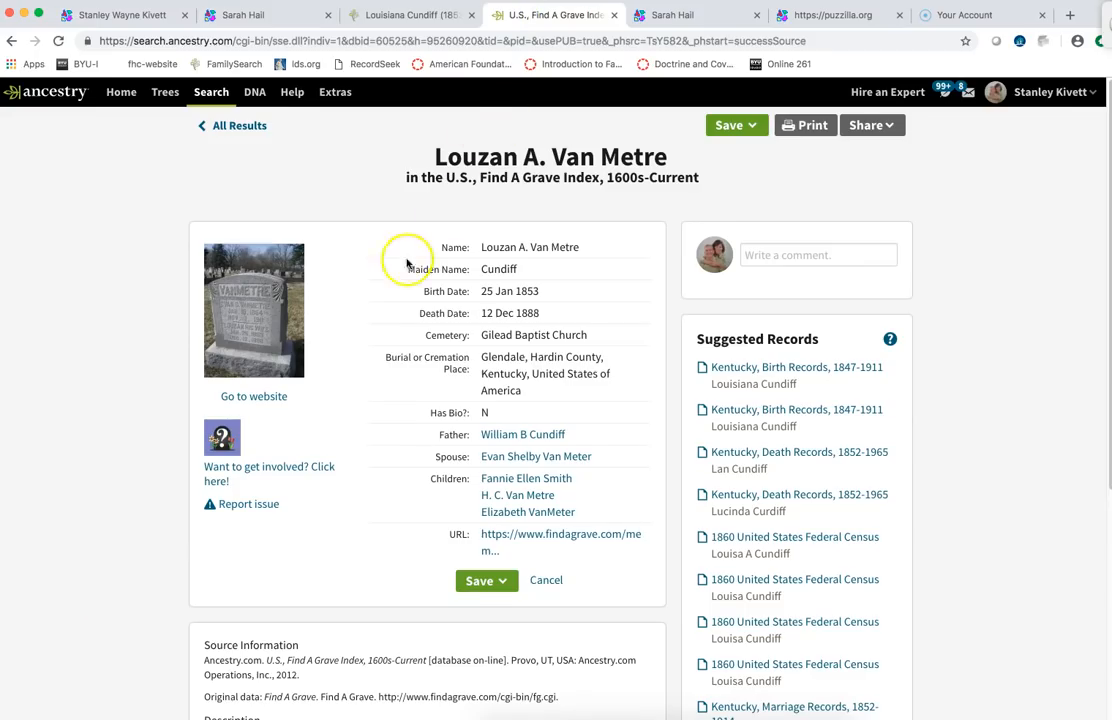
Step: View the husband's linked Find A Grave record, return to the wife's record and open that of the first listed child
{"action": "left_click", "coordinate": [505, 457]}
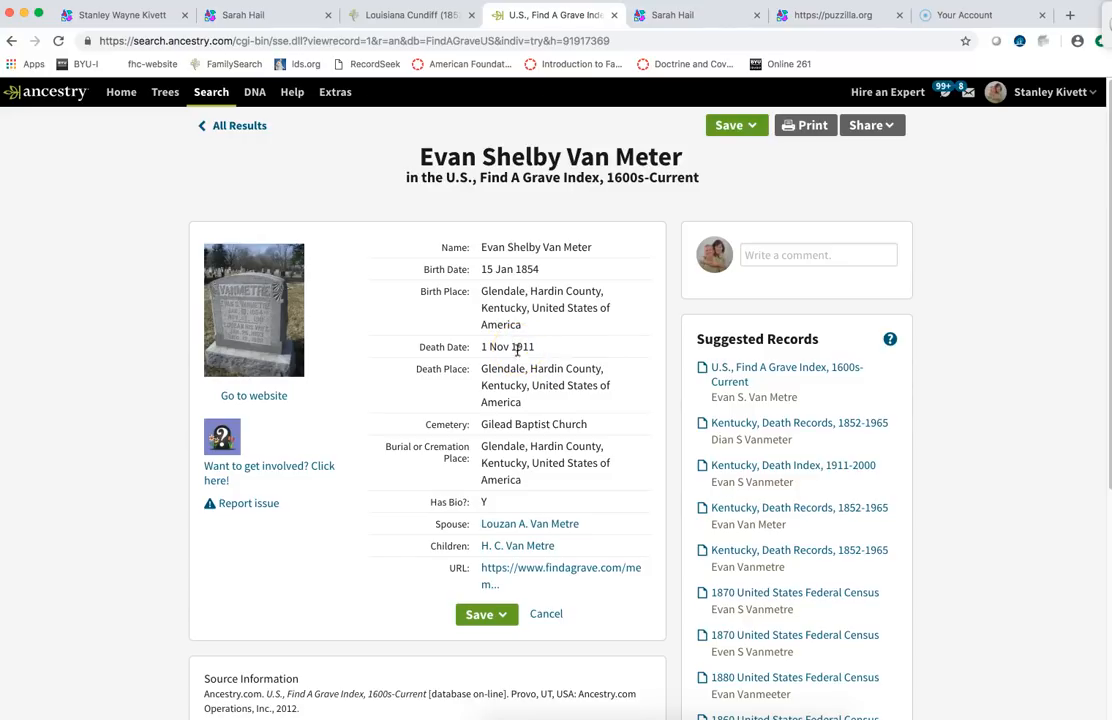
{"action": "left_click", "coordinate": [505, 524]}
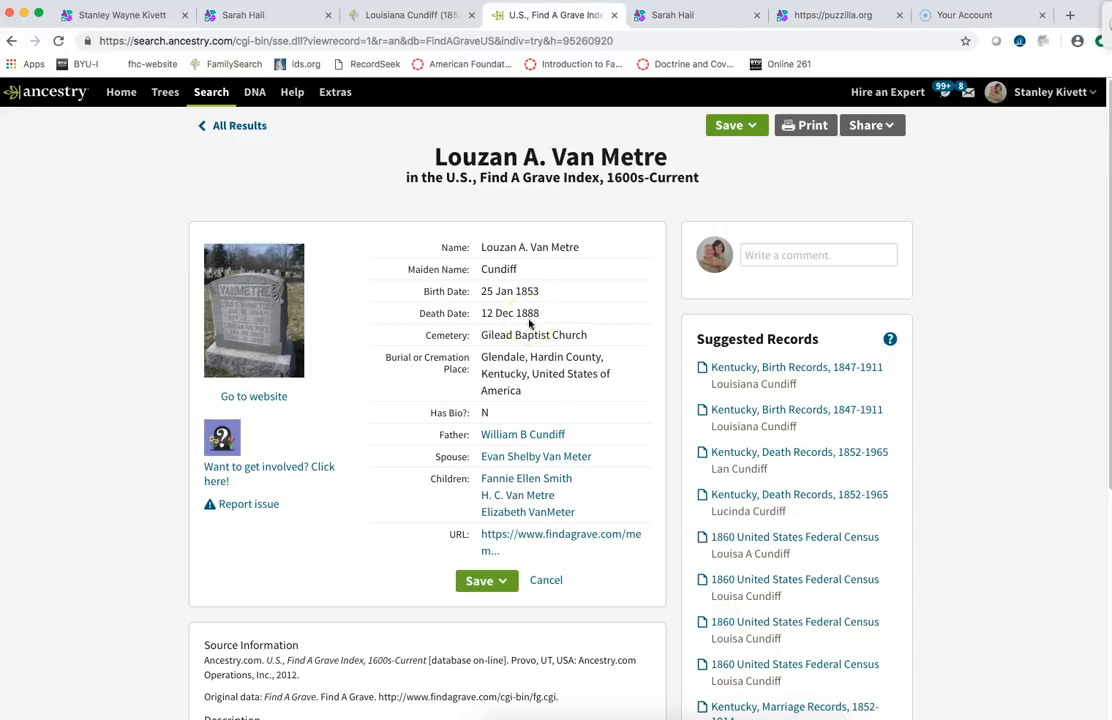
{"action": "left_click", "coordinate": [514, 480]}
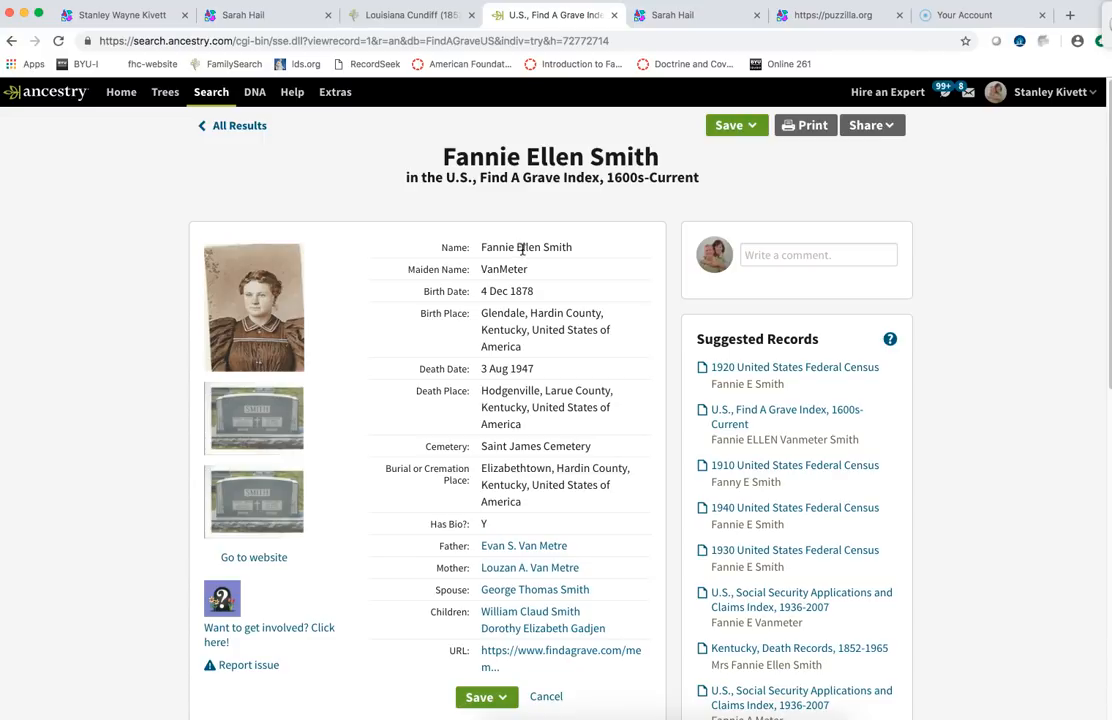
{"action": "left_click", "coordinate": [395, 17]}
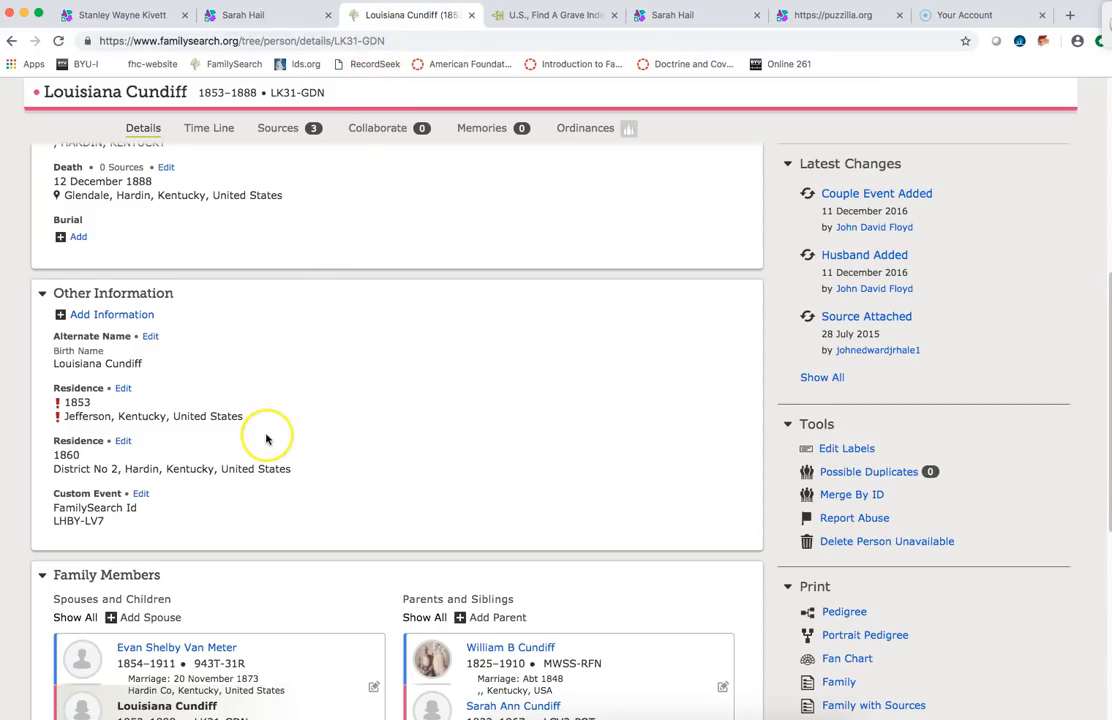
{"action": "scroll", "coordinate": [266, 438], "scroll_direction": "down", "scroll_amount": 2}
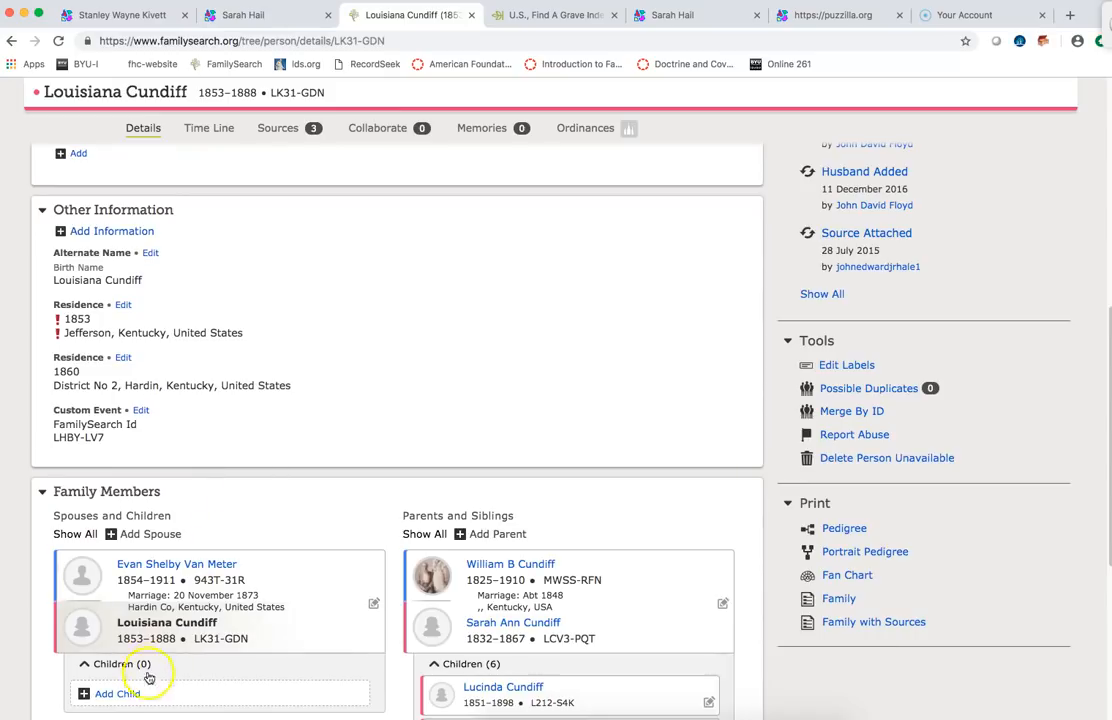
{"action": "left_click", "coordinate": [131, 692]}
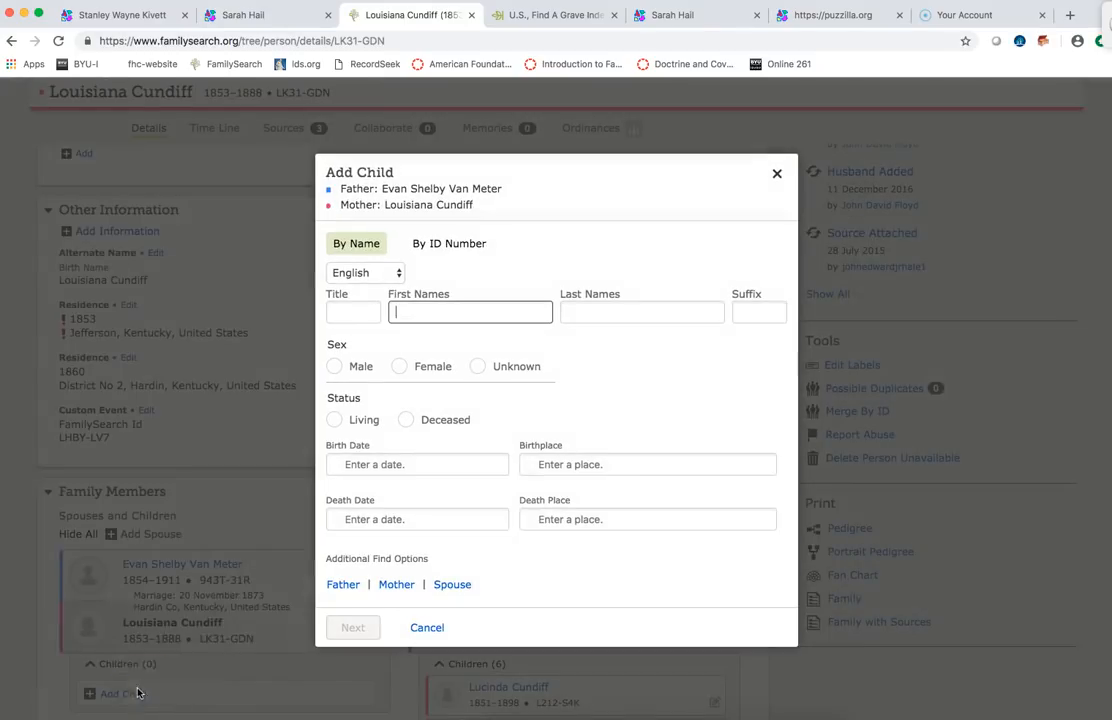
{"action": "left_click", "coordinate": [522, 18]}
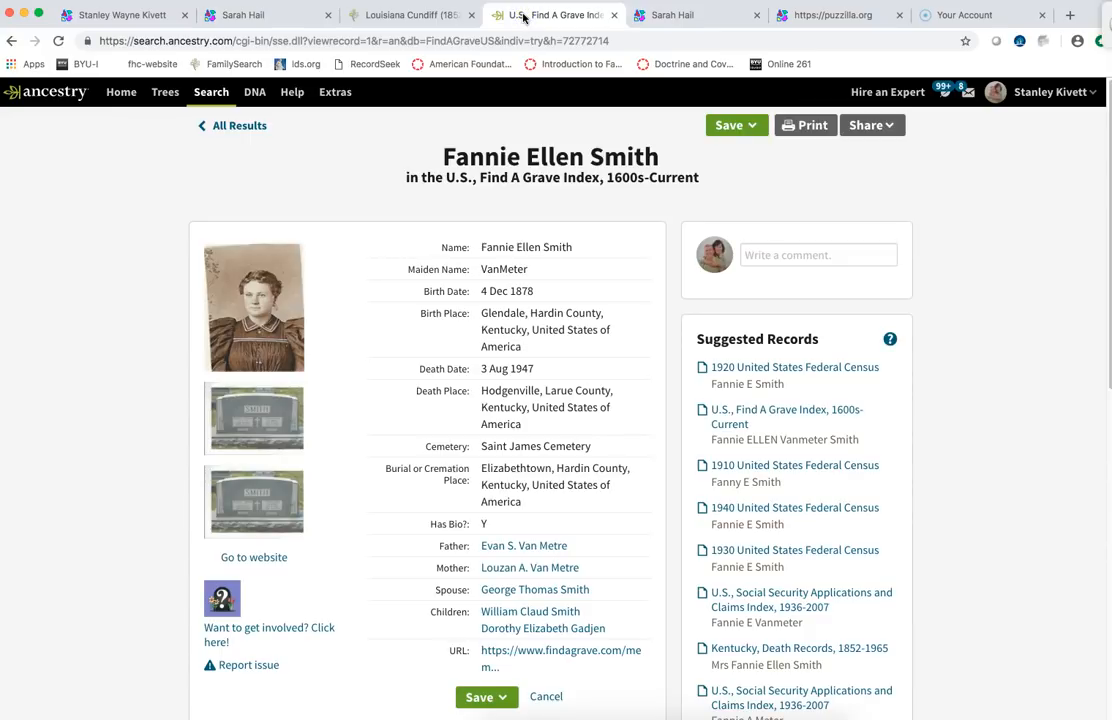
{"action": "left_click", "coordinate": [429, 17]}
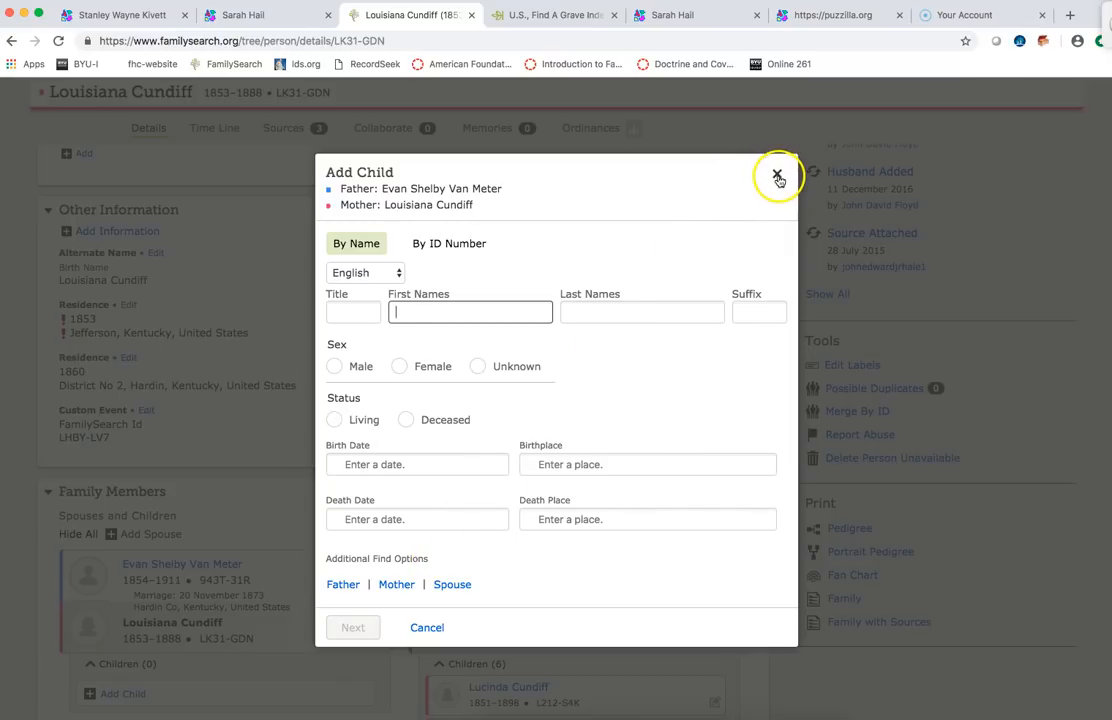
{"action": "left_click", "coordinate": [777, 174]}
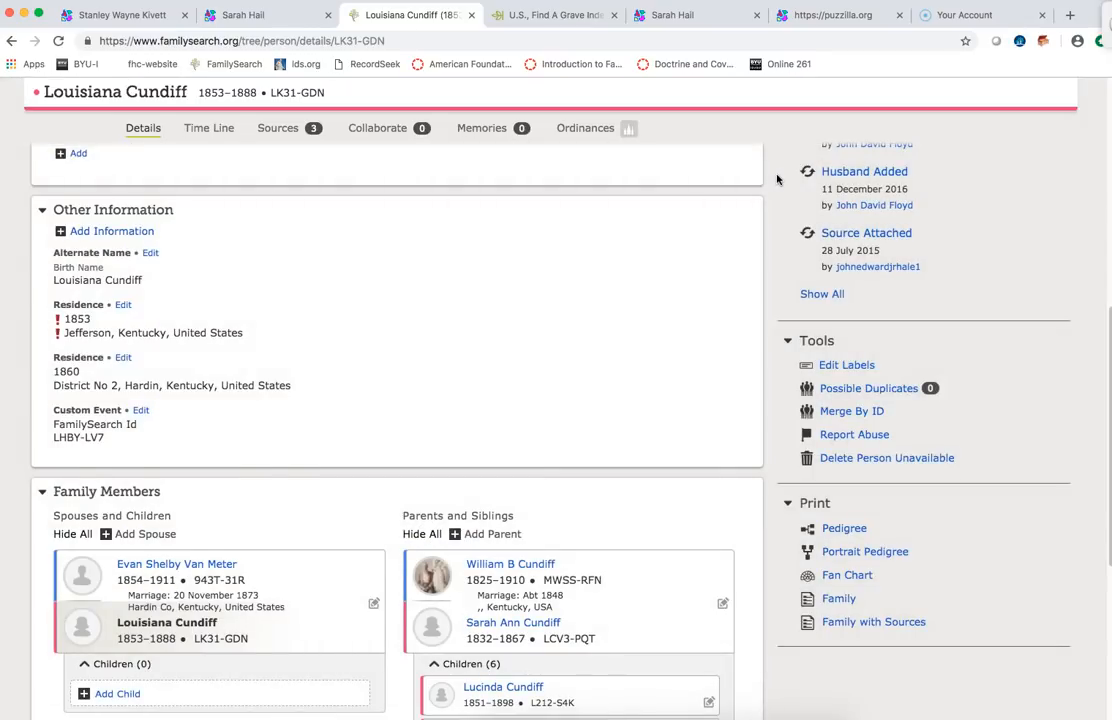
Step: Return to the daughter's Ancestry Find A Grave record and examine her suggested census, Social Security, death and marriage records
{"action": "left_click", "coordinate": [546, 16]}
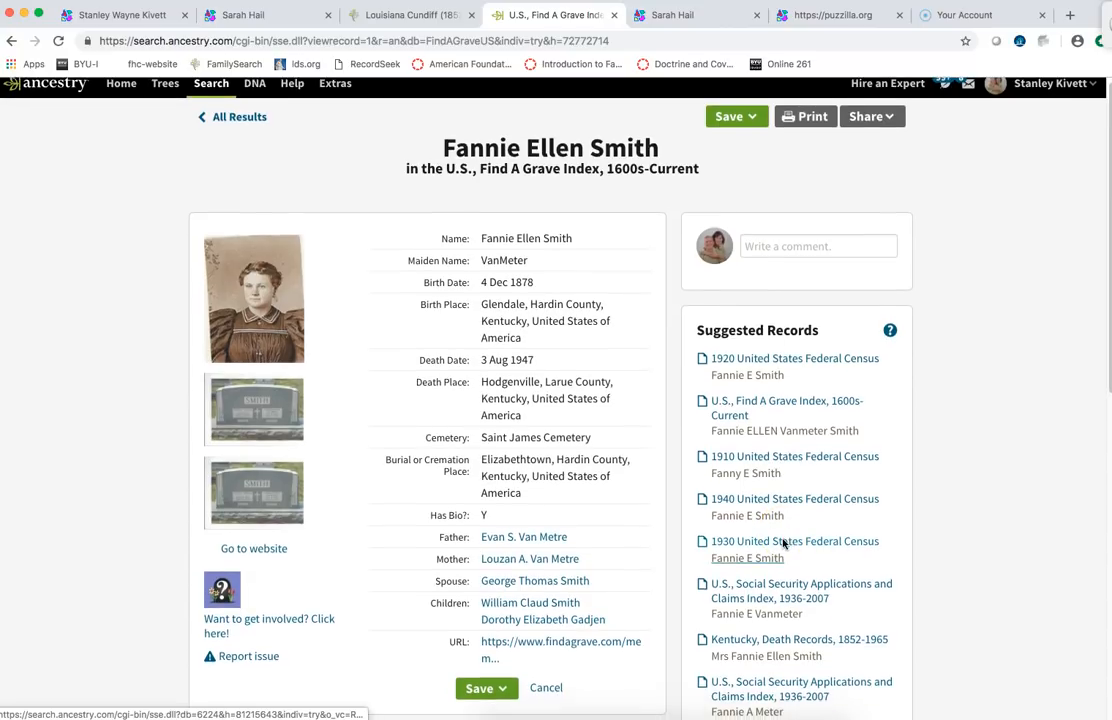
{"action": "scroll", "coordinate": [783, 543], "scroll_direction": "down", "scroll_amount": 2}
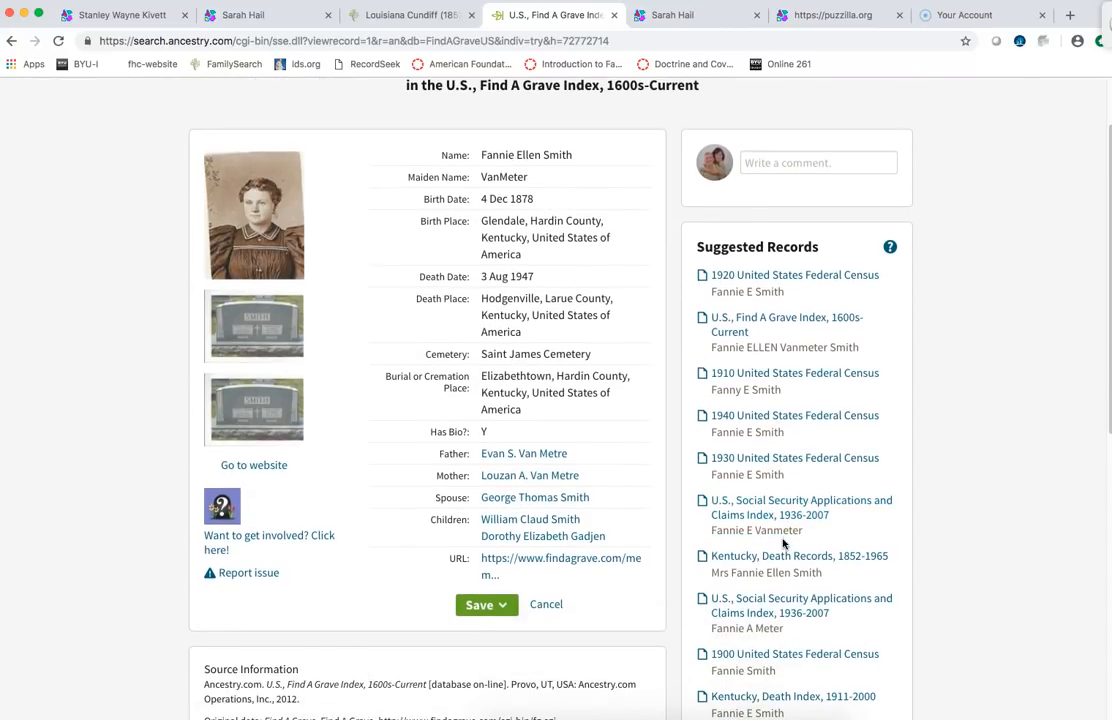
{"action": "scroll", "coordinate": [783, 543], "scroll_direction": "down", "scroll_amount": 1}
{"action": "scroll", "coordinate": [783, 543], "scroll_direction": "down", "scroll_amount": 1}
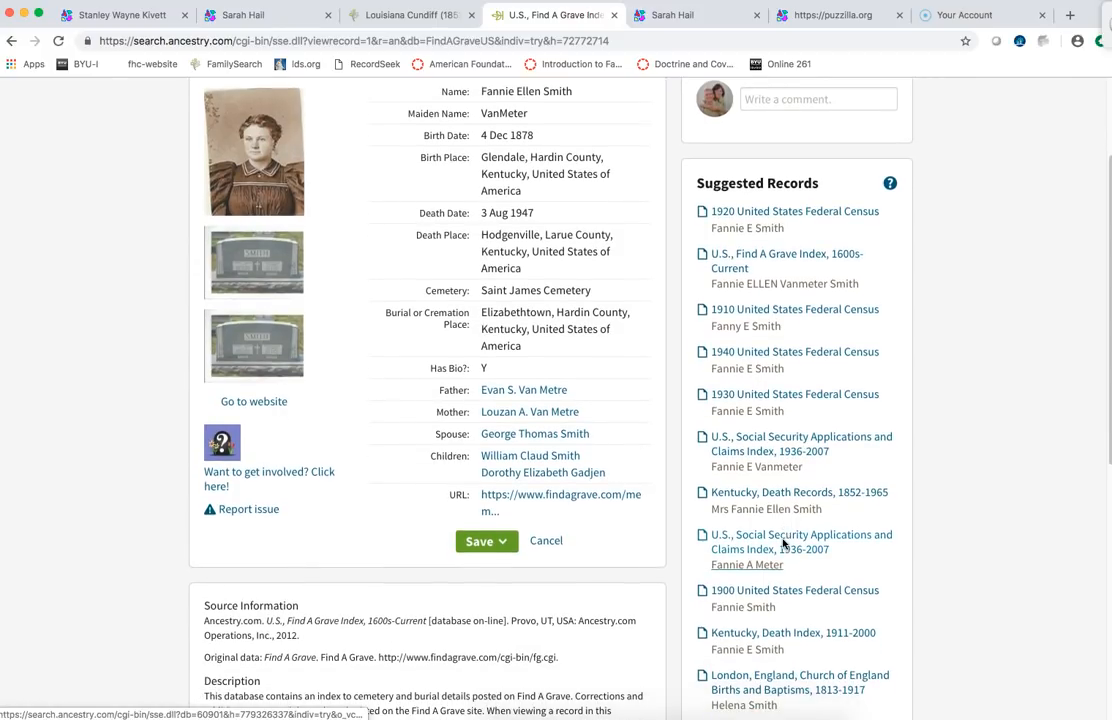
{"action": "scroll", "coordinate": [783, 543], "scroll_direction": "down", "scroll_amount": 1}
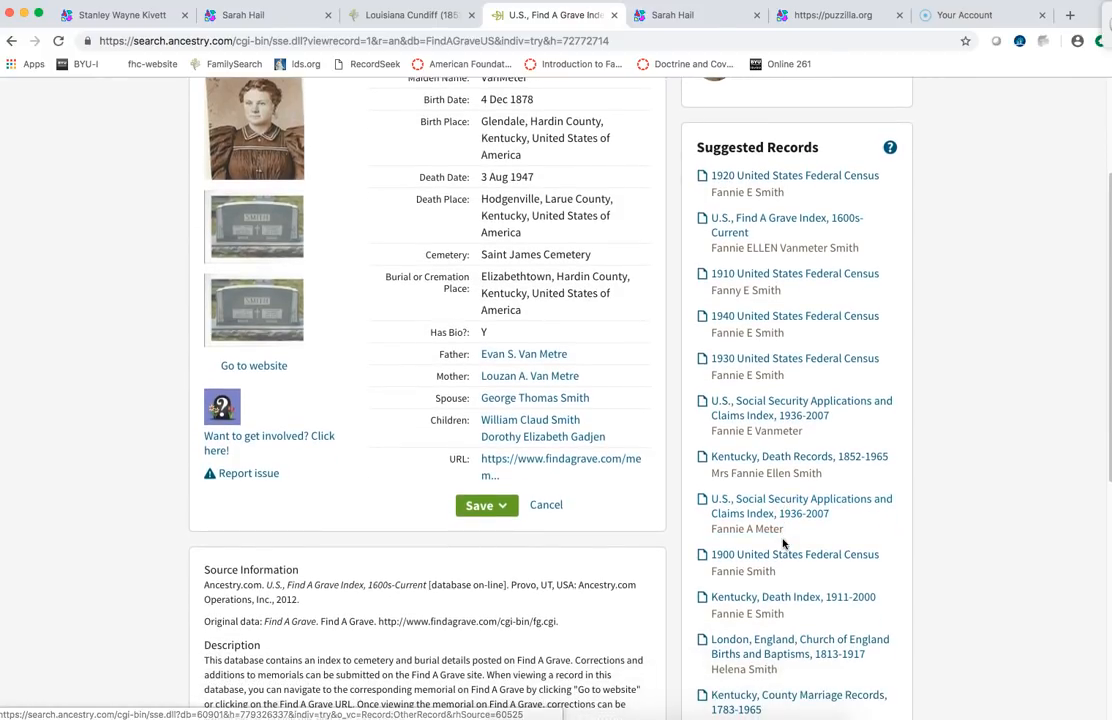
{"action": "scroll", "coordinate": [783, 543], "scroll_direction": "down", "scroll_amount": 1}
{"action": "scroll", "coordinate": [783, 543], "scroll_direction": "down", "scroll_amount": 1}
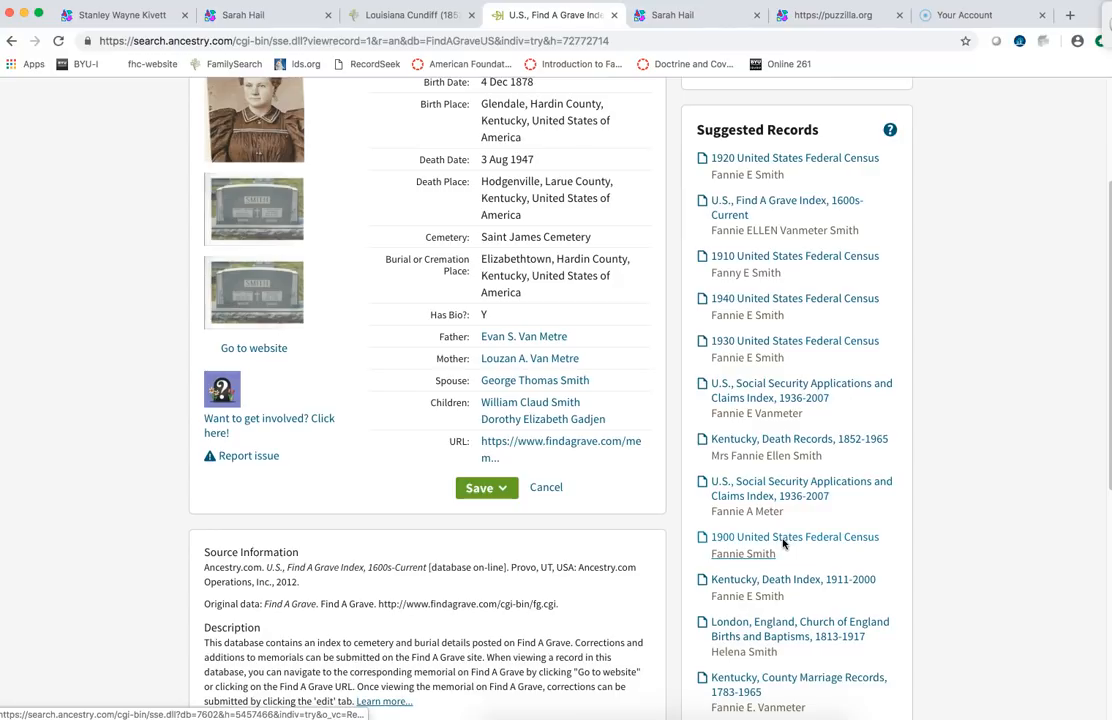
Step: Open the mother's linked Find A Grave record and examine her suggested records down to the 1880 United States Federal Census
{"action": "left_click", "coordinate": [519, 358]}
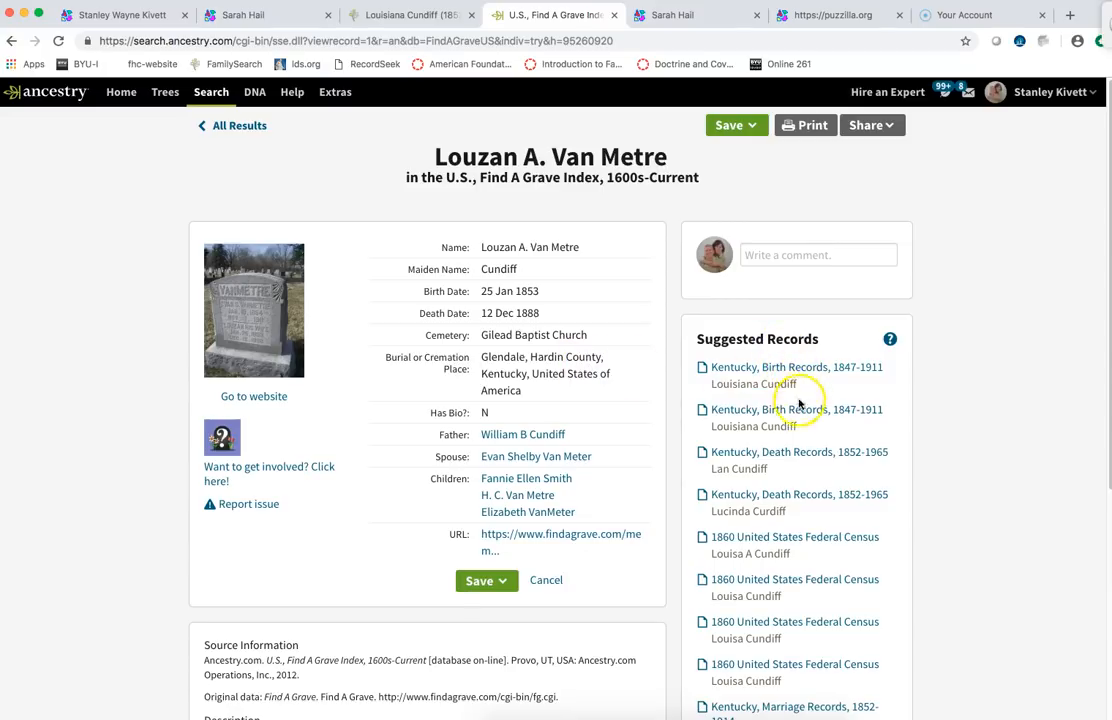
{"action": "scroll", "coordinate": [795, 573], "scroll_direction": "down", "scroll_amount": 1}
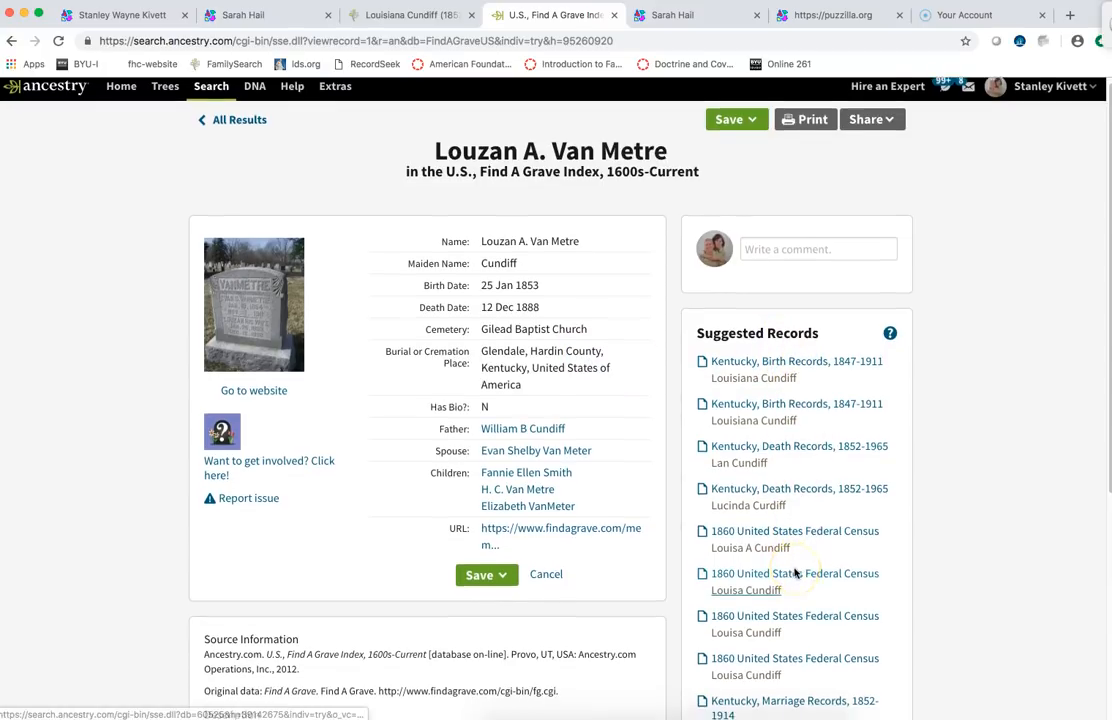
{"action": "scroll", "coordinate": [795, 573], "scroll_direction": "down", "scroll_amount": 1}
{"action": "scroll", "coordinate": [795, 573], "scroll_direction": "down", "scroll_amount": 3}
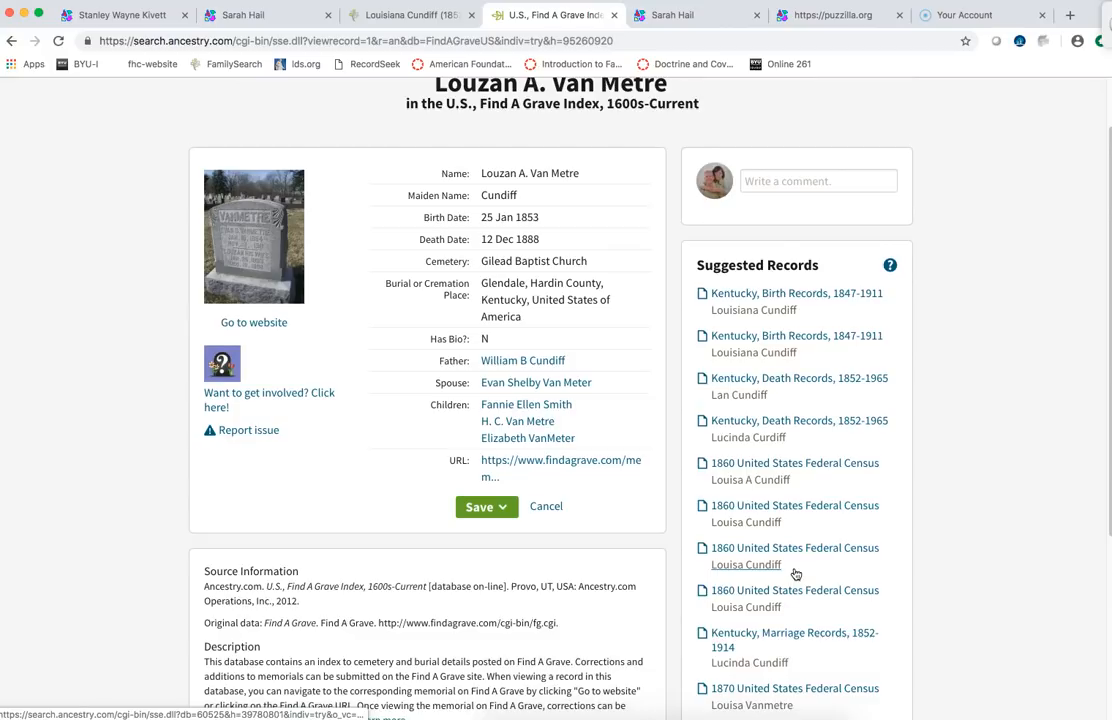
{"action": "scroll", "coordinate": [795, 573], "scroll_direction": "down", "scroll_amount": 3}
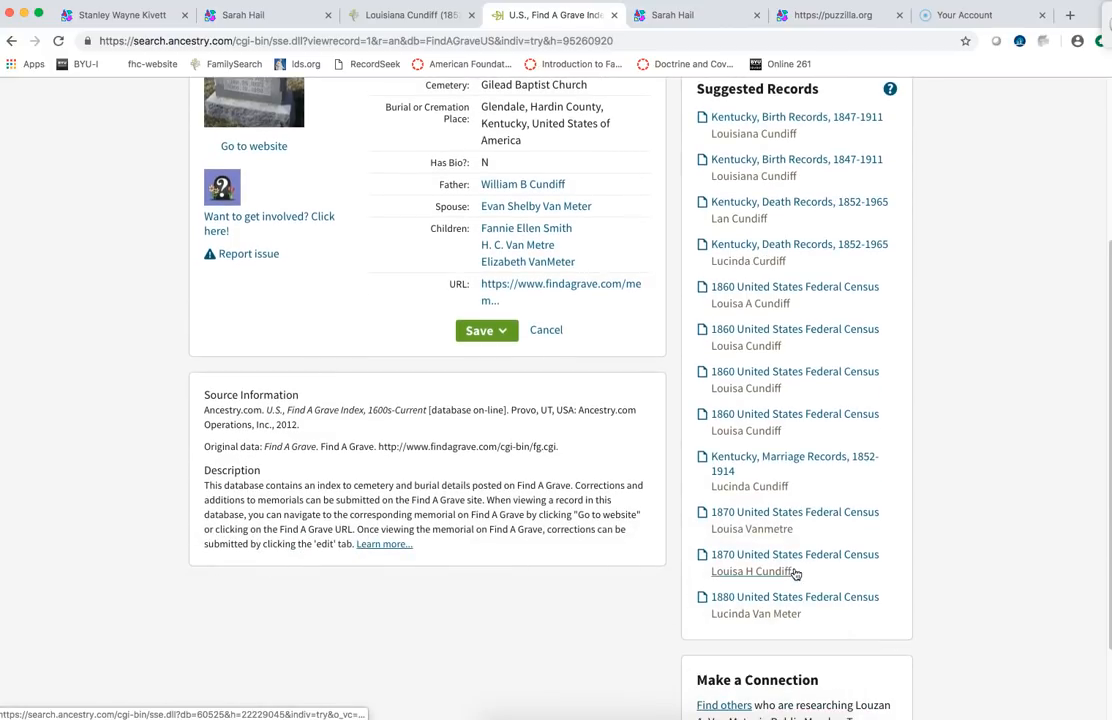
{"action": "left_click", "coordinate": [776, 600]}
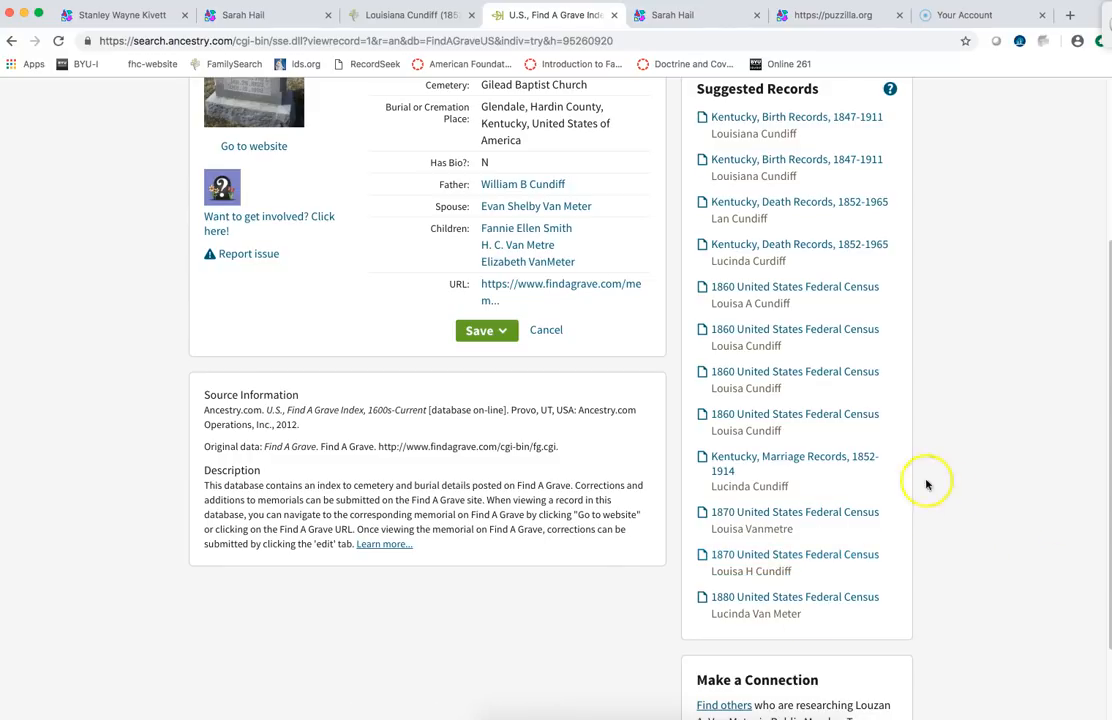
Step: Compare the family members on the FamilySearch page with the spouse and children listed on the mother's Ancestry Find A Grave record
{"action": "left_click", "coordinate": [428, 12]}
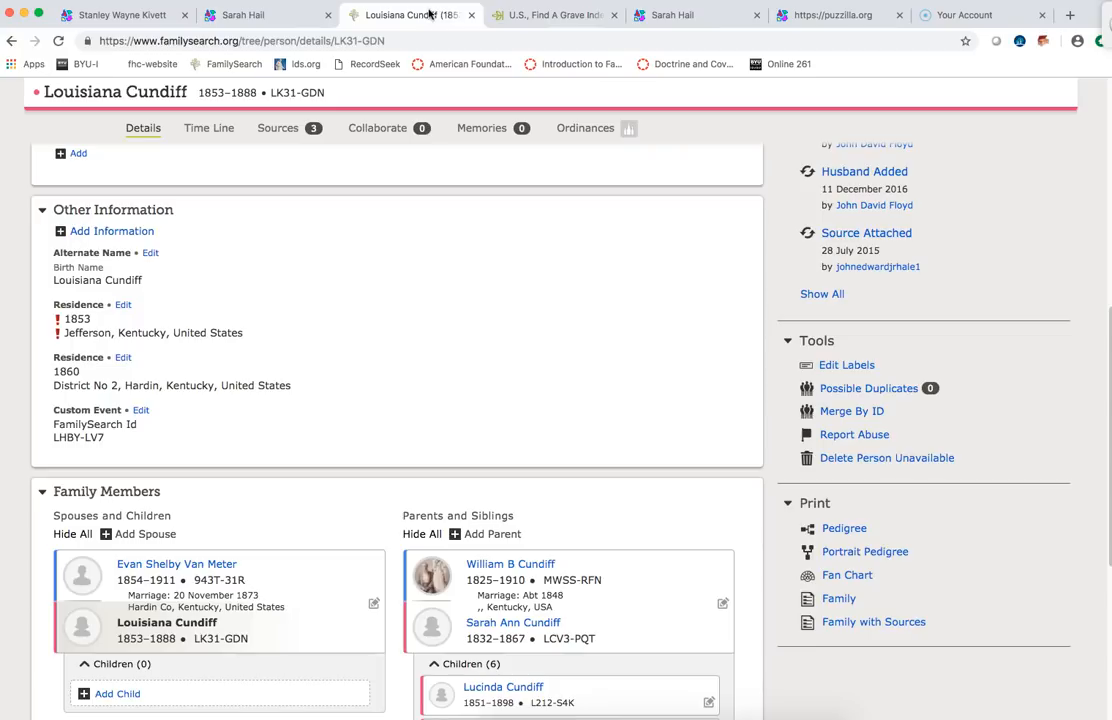
{"action": "left_click", "coordinate": [533, 15]}
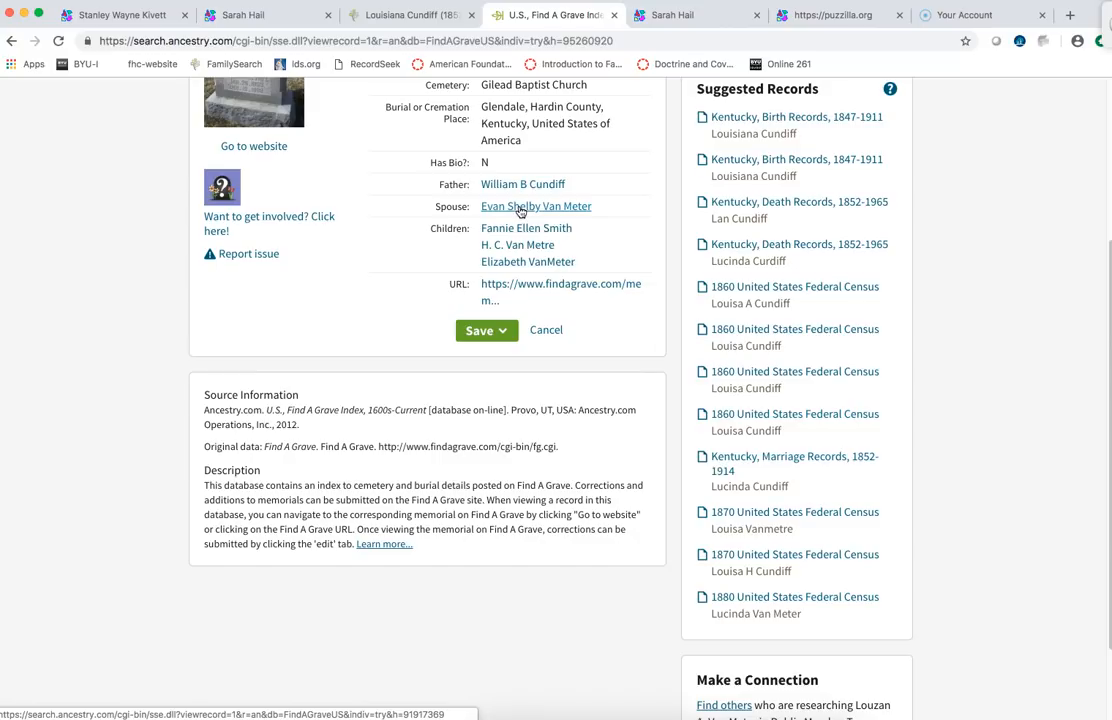
{"action": "left_click", "coordinate": [737, 210]}
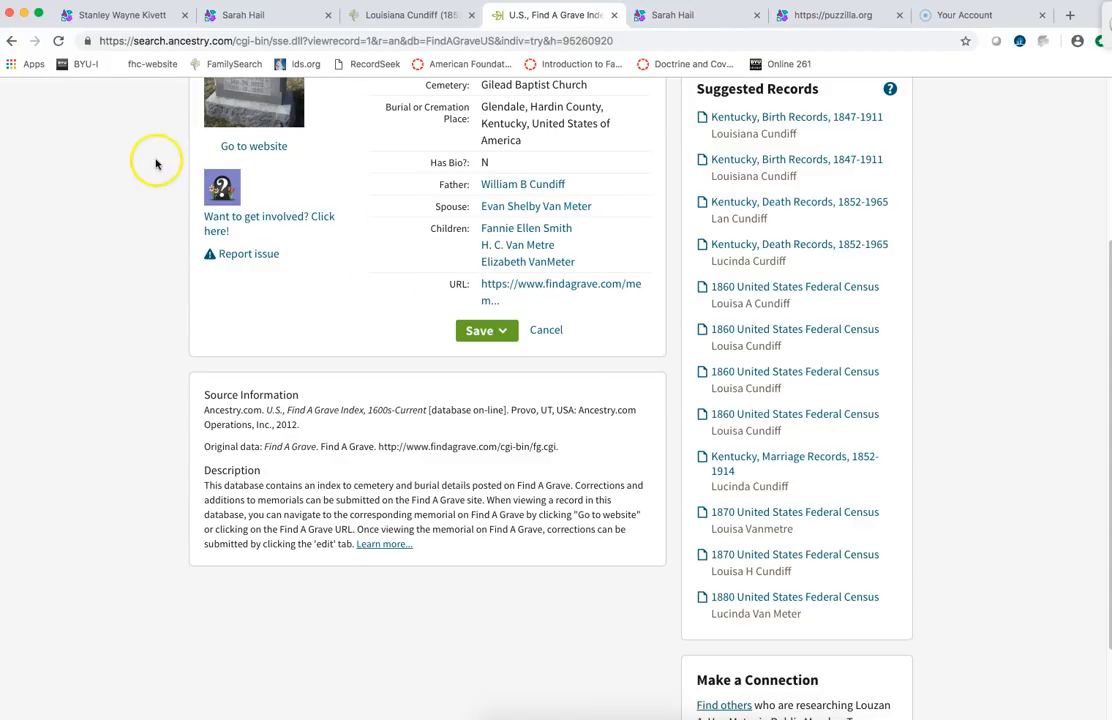
Step: Go back through the viewed Find A Grave records to the mother's list of all Ancestry search results
{"action": "left_click", "coordinate": [12, 41]}
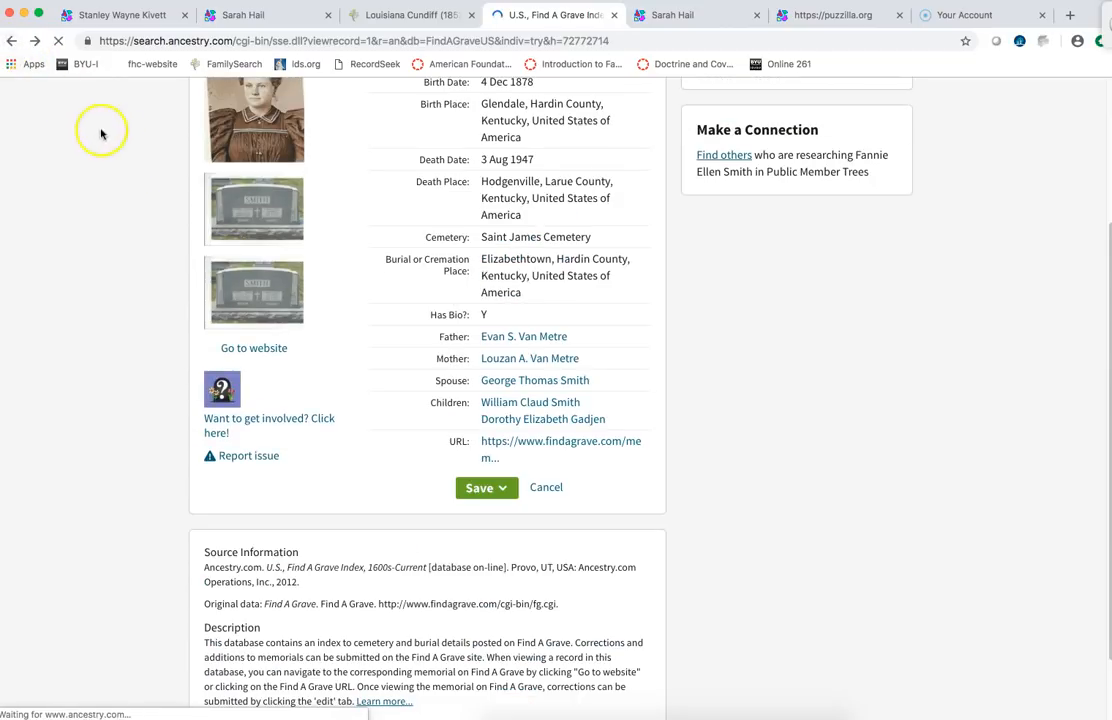
{"action": "left_click", "coordinate": [13, 41]}
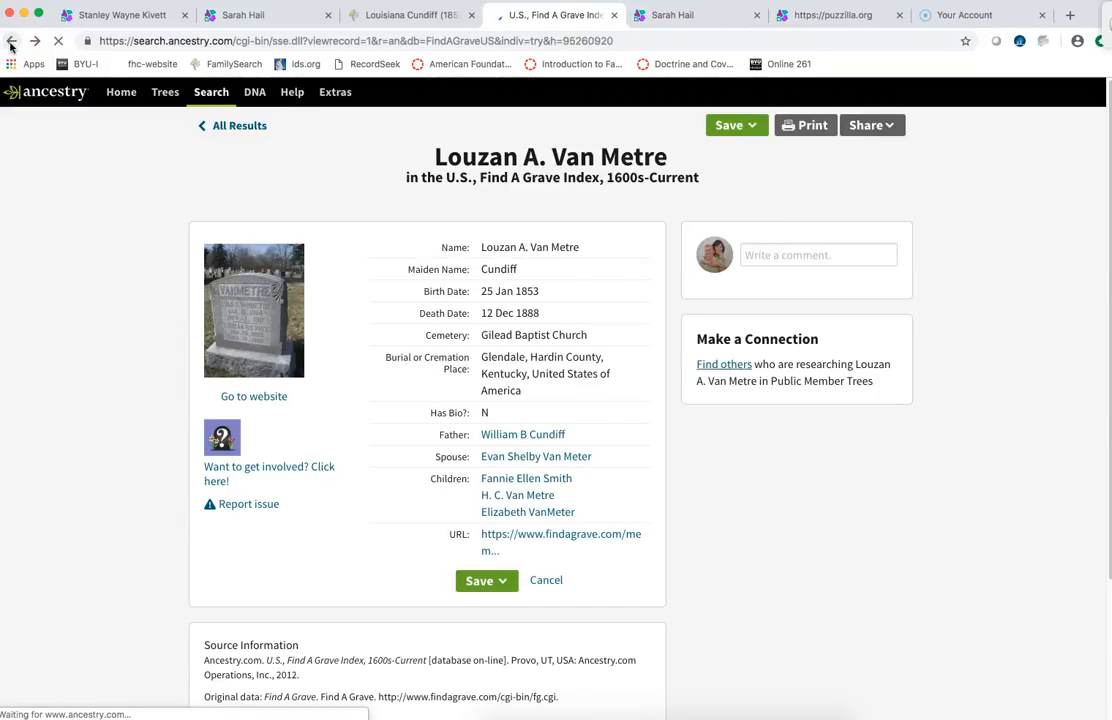
{"action": "left_click", "coordinate": [11, 42]}
{"action": "left_click", "coordinate": [12, 42]}
{"action": "left_click", "coordinate": [12, 42]}
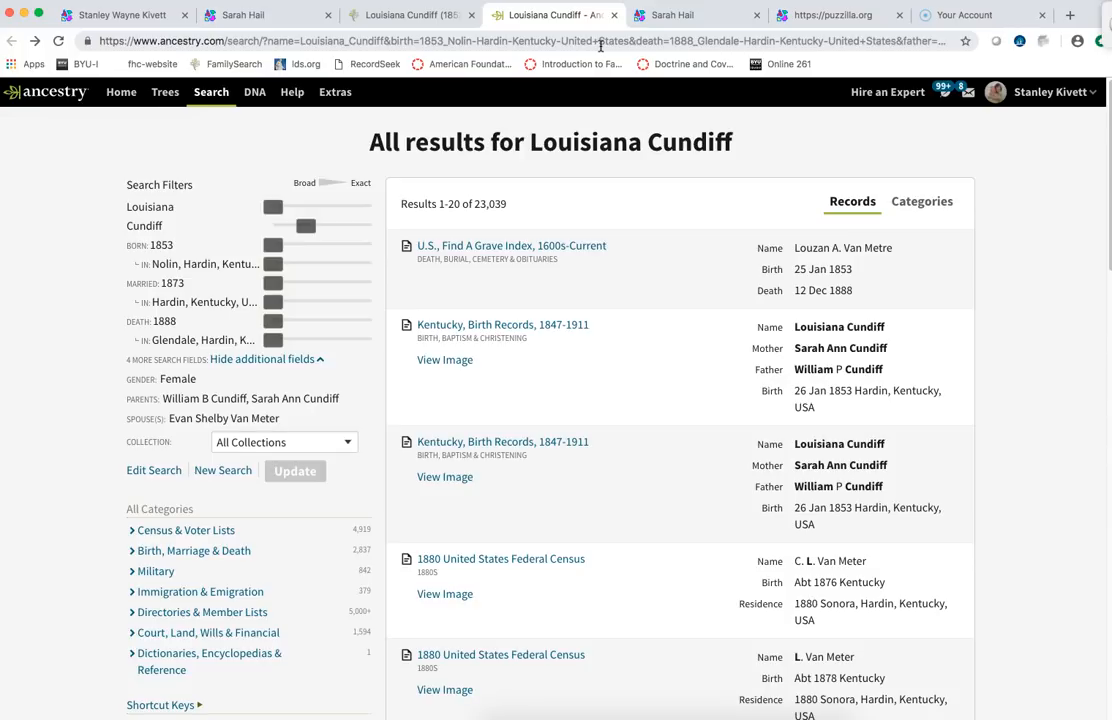
Step: Return to the Puzzilla descendants chart, close the open person card and check which descendants have record hints
{"action": "left_click", "coordinate": [283, 17]}
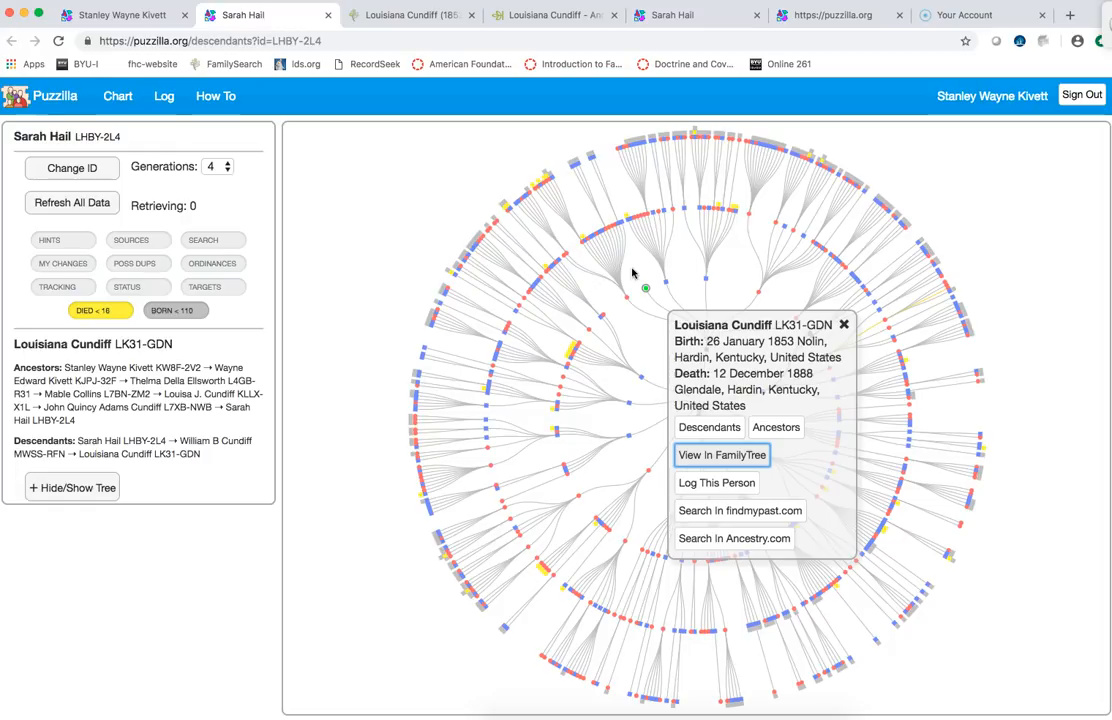
{"action": "left_click", "coordinate": [845, 325]}
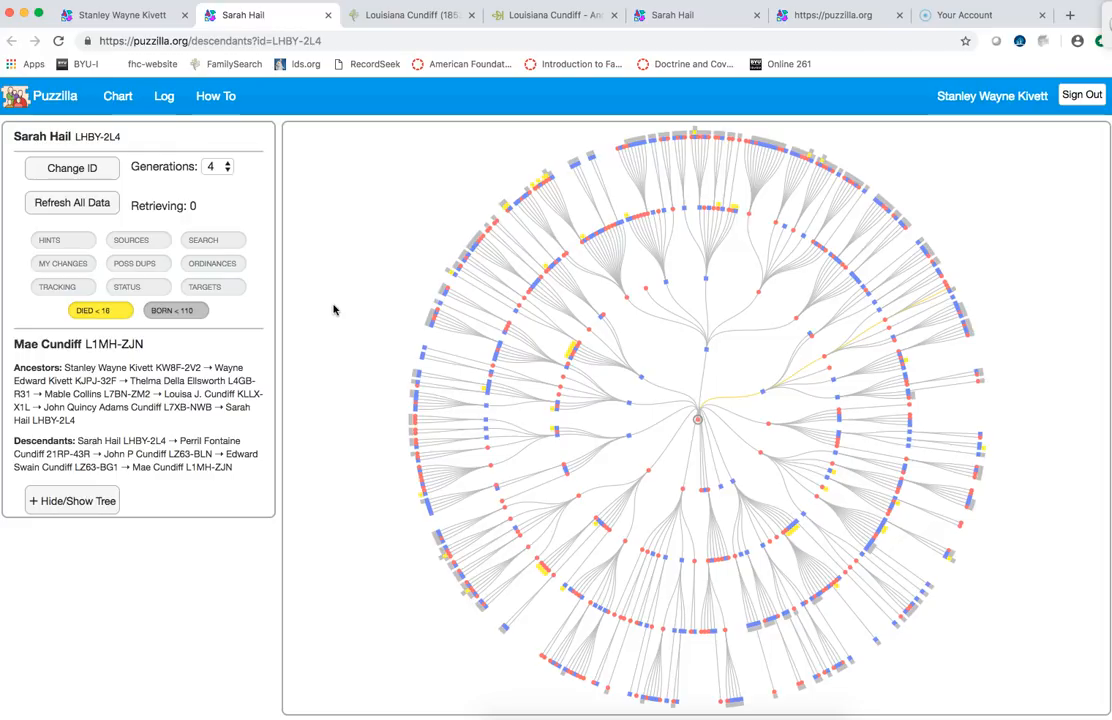
{"action": "left_click", "coordinate": [301, 286]}
{"action": "left_click", "coordinate": [62, 242]}
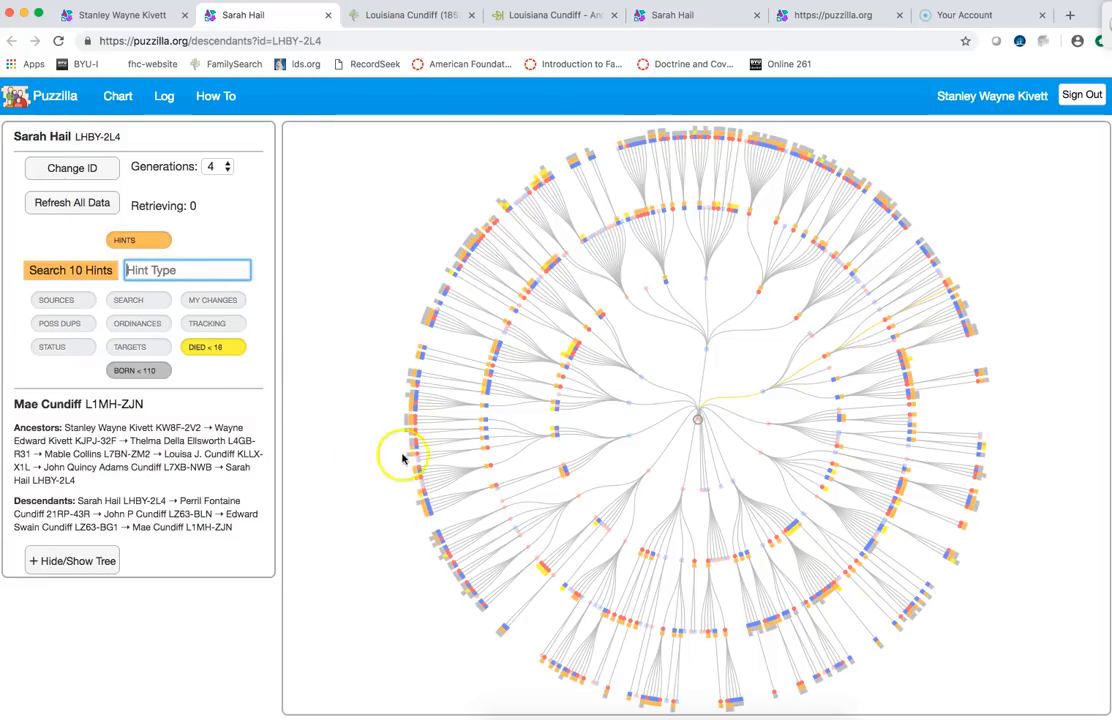
{"action": "mouse_move", "coordinate": [429, 378]}
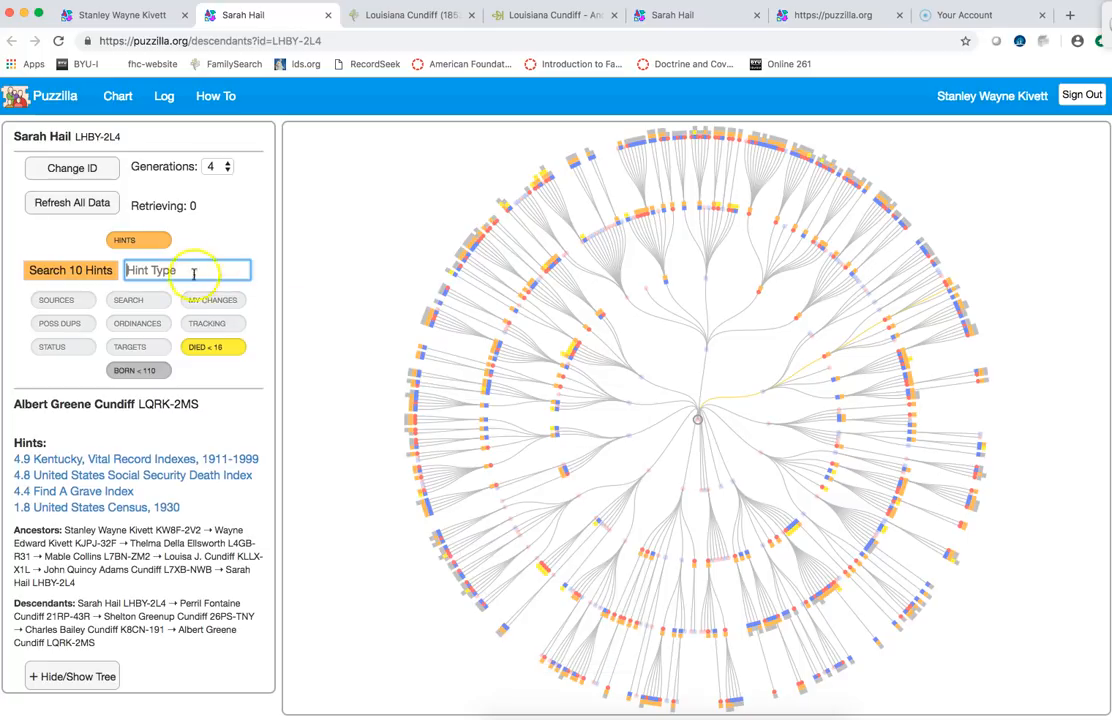
{"action": "left_click", "coordinate": [144, 243]}
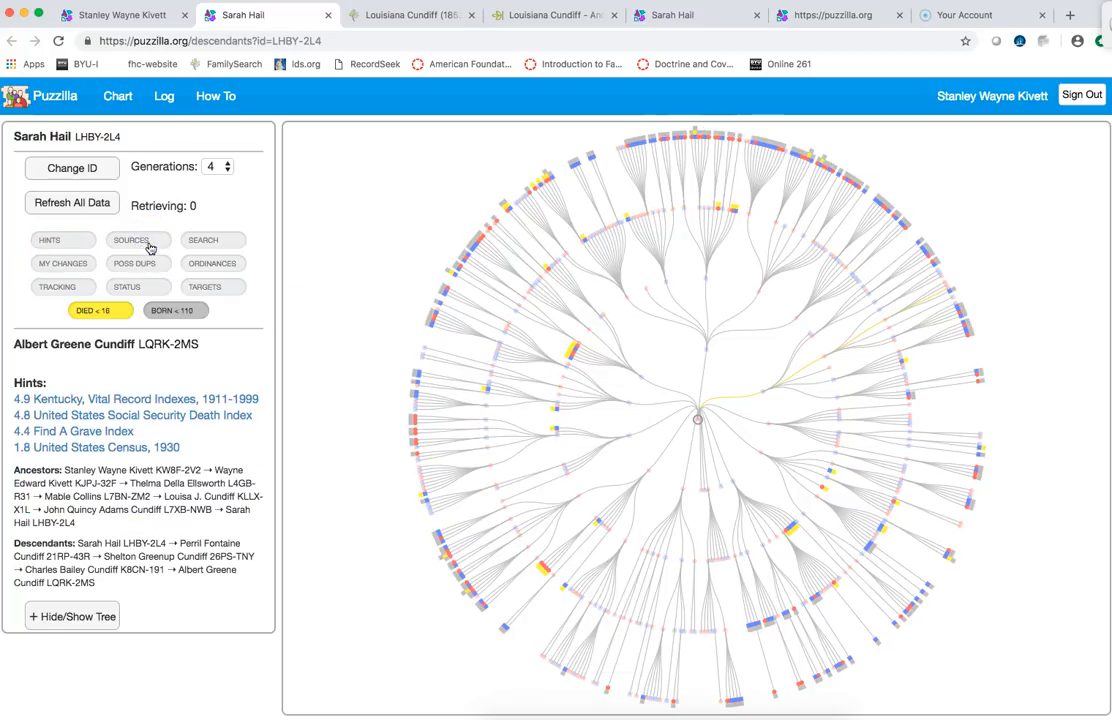
Step: Highlight the descendants with ordinances available to reserve and inspect one on the chart's outer ring
{"action": "left_click", "coordinate": [209, 265]}
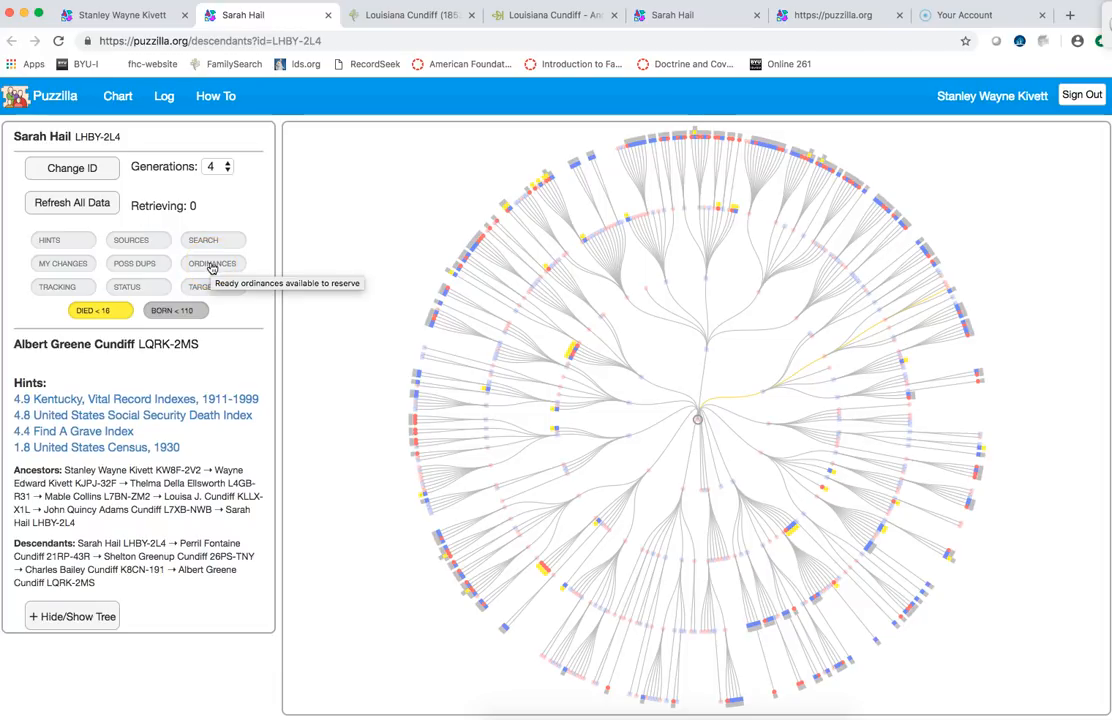
{"action": "left_click", "coordinate": [211, 265]}
{"action": "left_click", "coordinate": [422, 458]}
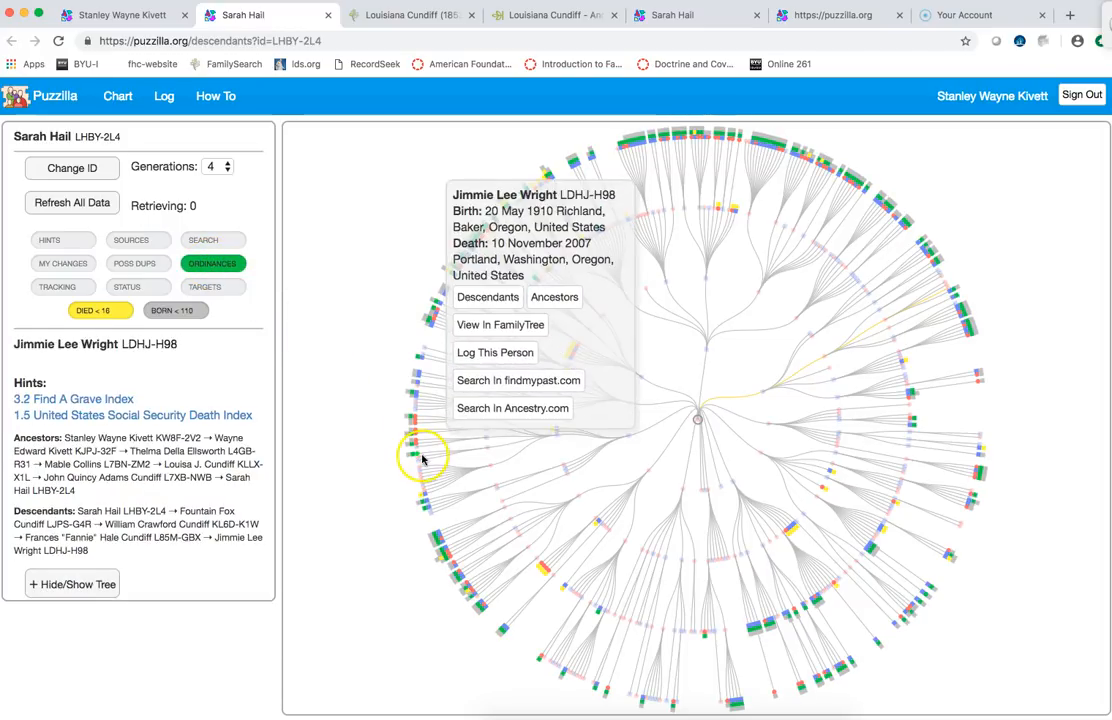
{"action": "left_click", "coordinate": [389, 512]}
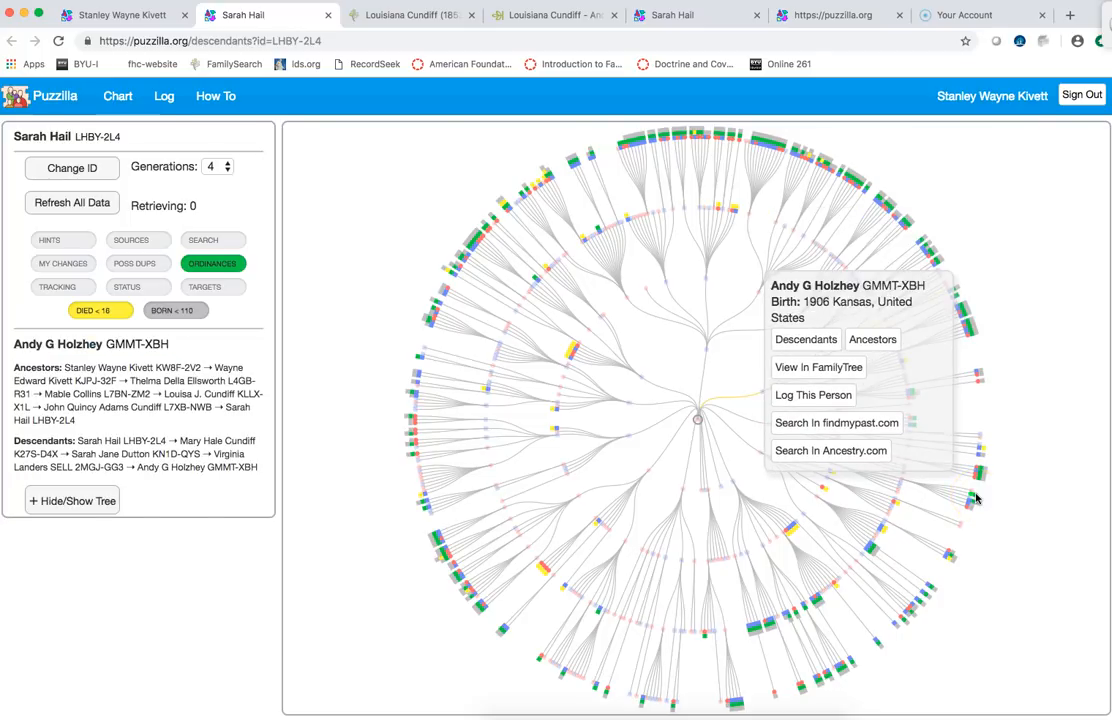
Step: Open the FamilySearch Family Tree page of the highlighted descendant born in Kansas in 1906 and view the ordinances
{"action": "left_click", "coordinate": [975, 497]}
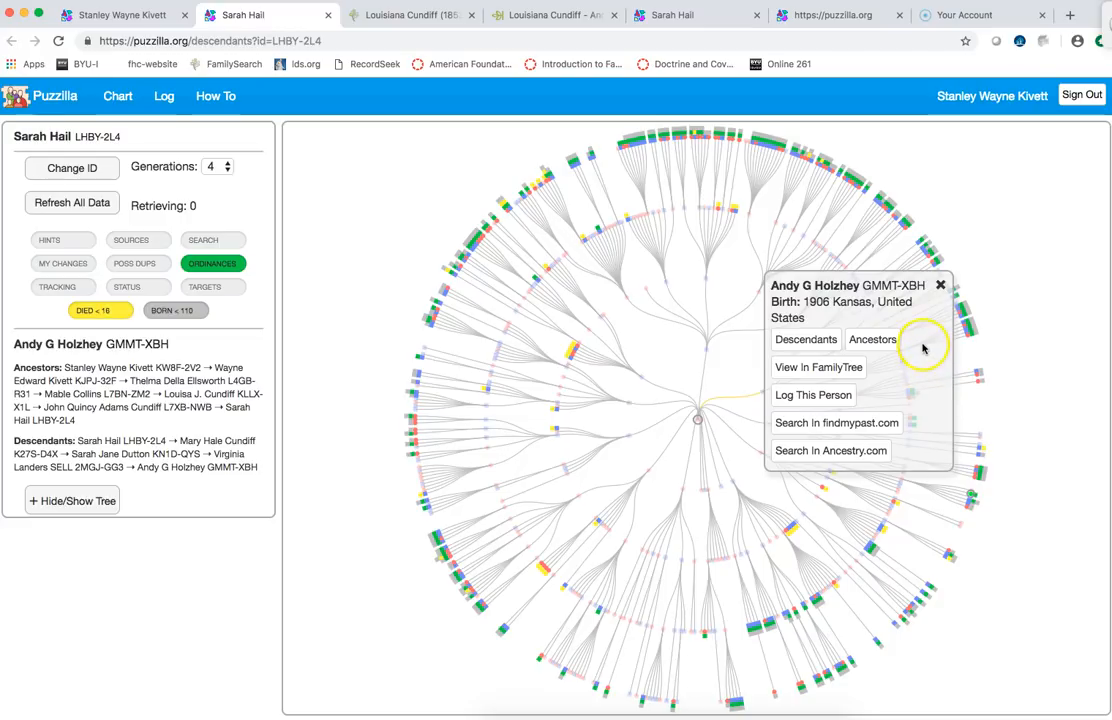
{"action": "left_click", "coordinate": [806, 368]}
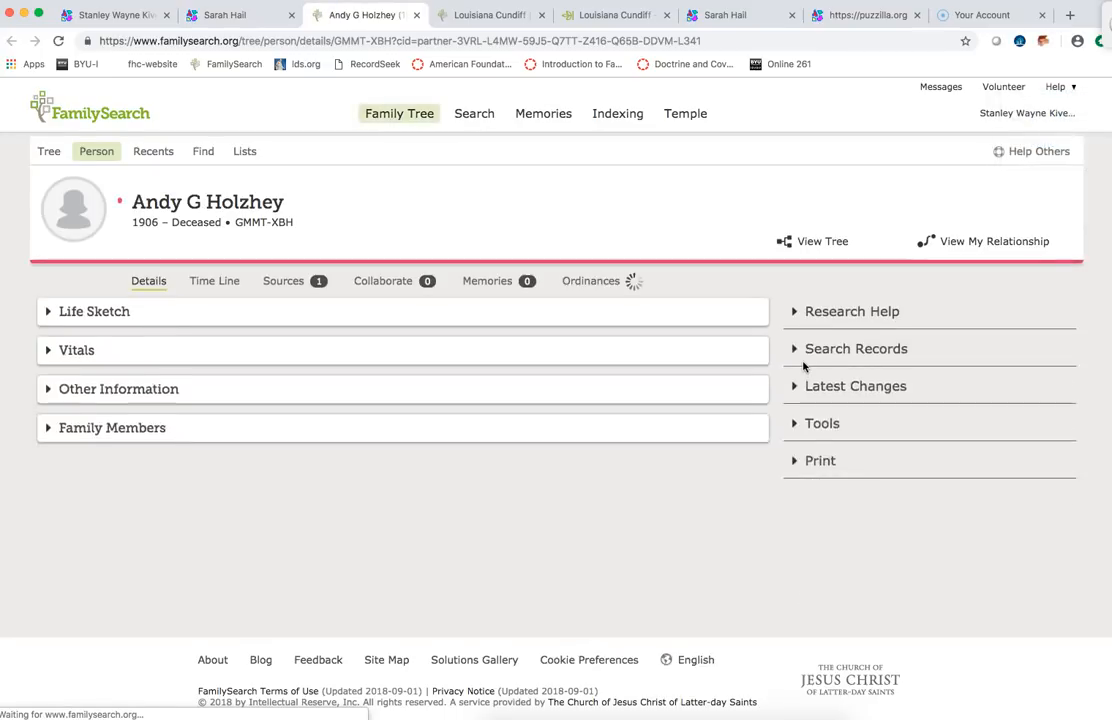
{"action": "left_click", "coordinate": [587, 283]}
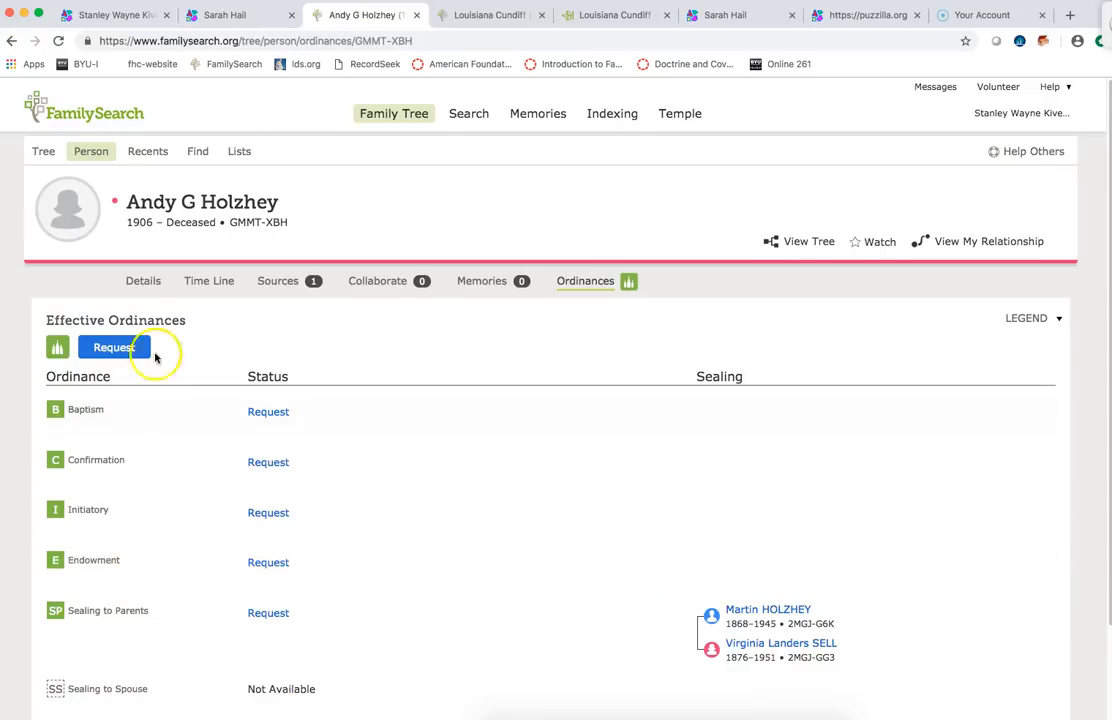
Step: Examine the person's attached 1930 United States Census source, including the indexed details and household members
{"action": "left_click", "coordinate": [143, 281]}
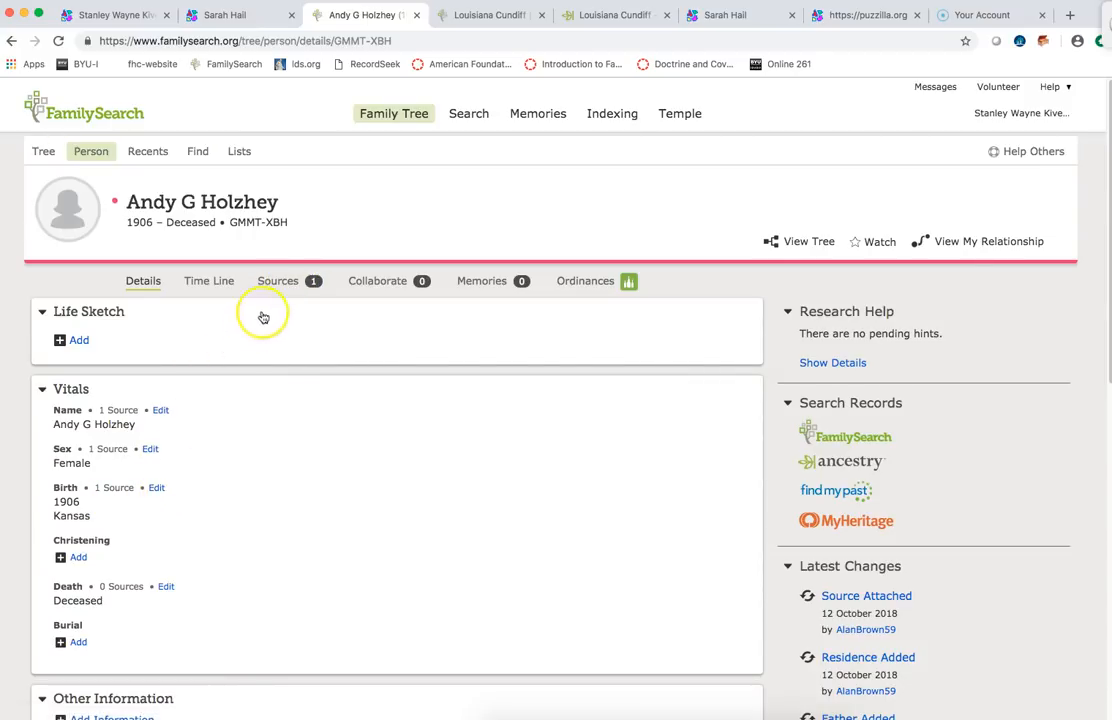
{"action": "left_click", "coordinate": [271, 283]}
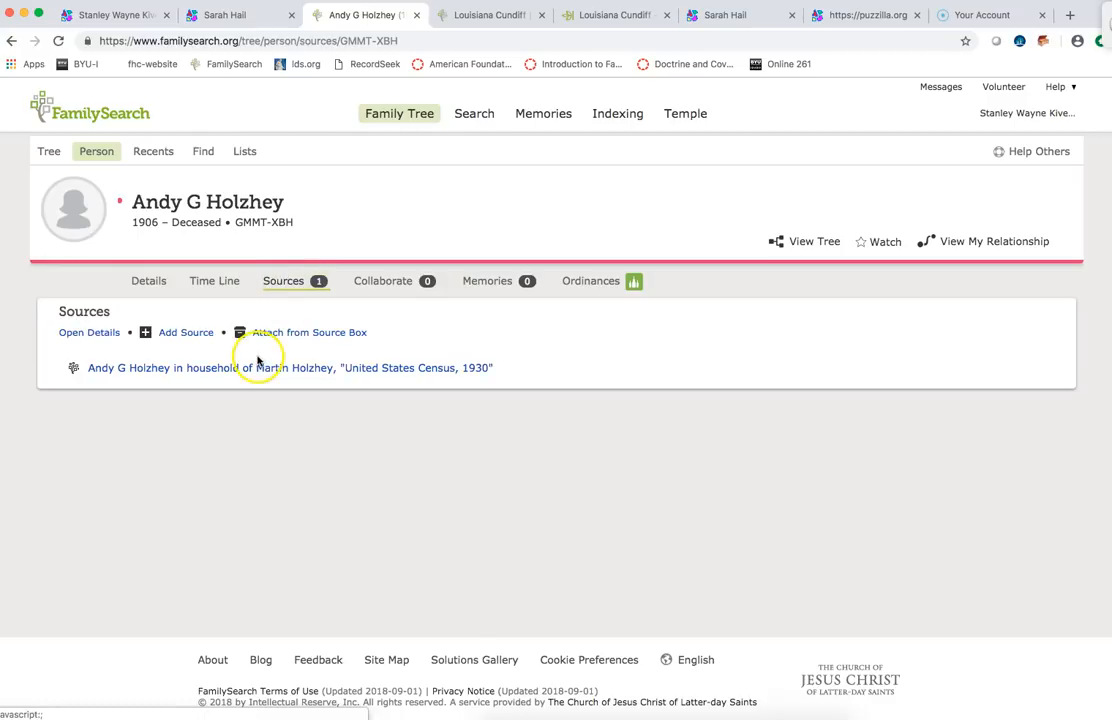
{"action": "left_click", "coordinate": [243, 370]}
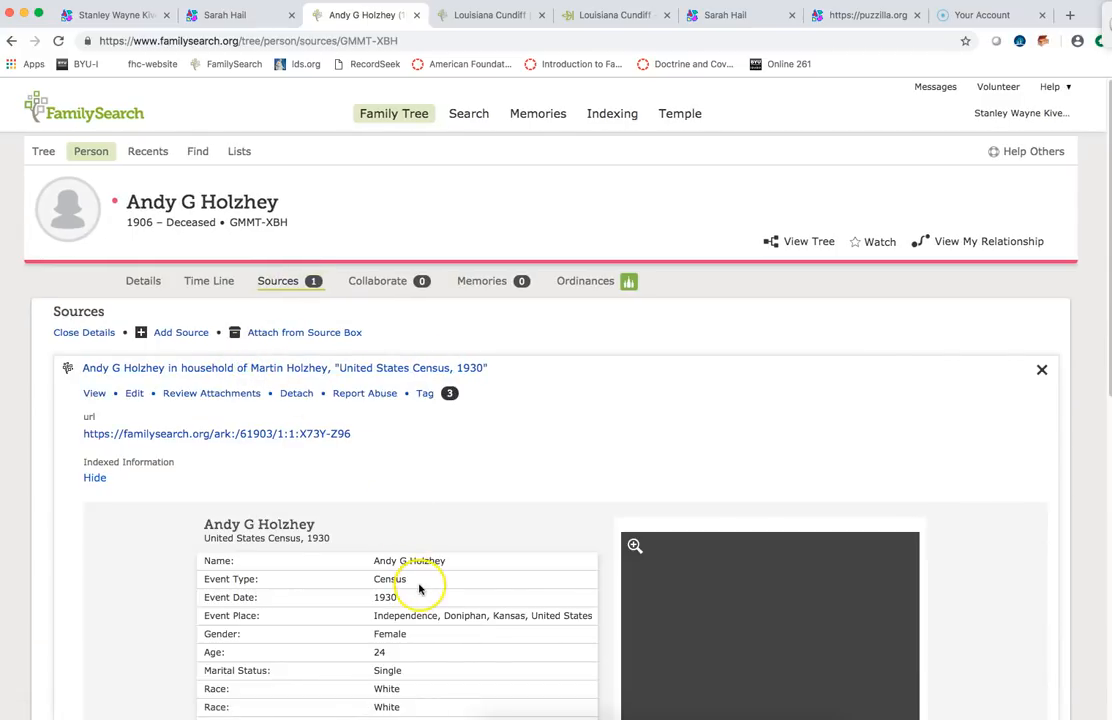
{"action": "scroll", "coordinate": [418, 520], "scroll_direction": "down", "scroll_amount": 3}
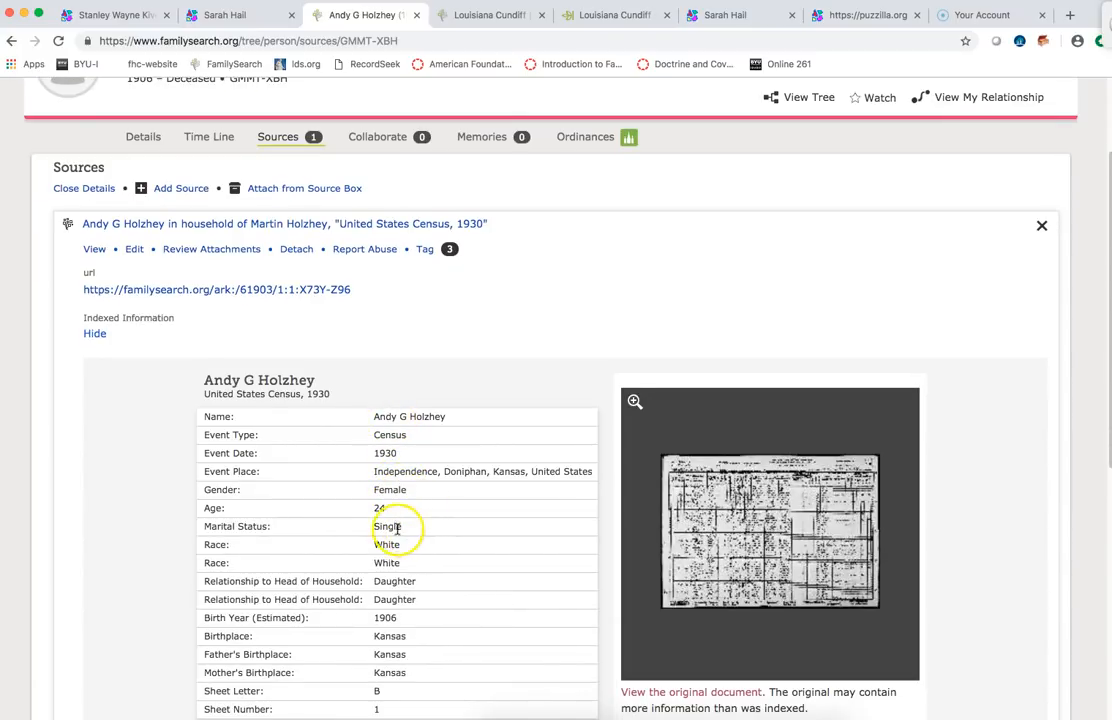
{"action": "scroll", "coordinate": [415, 553], "scroll_direction": "down", "scroll_amount": 3}
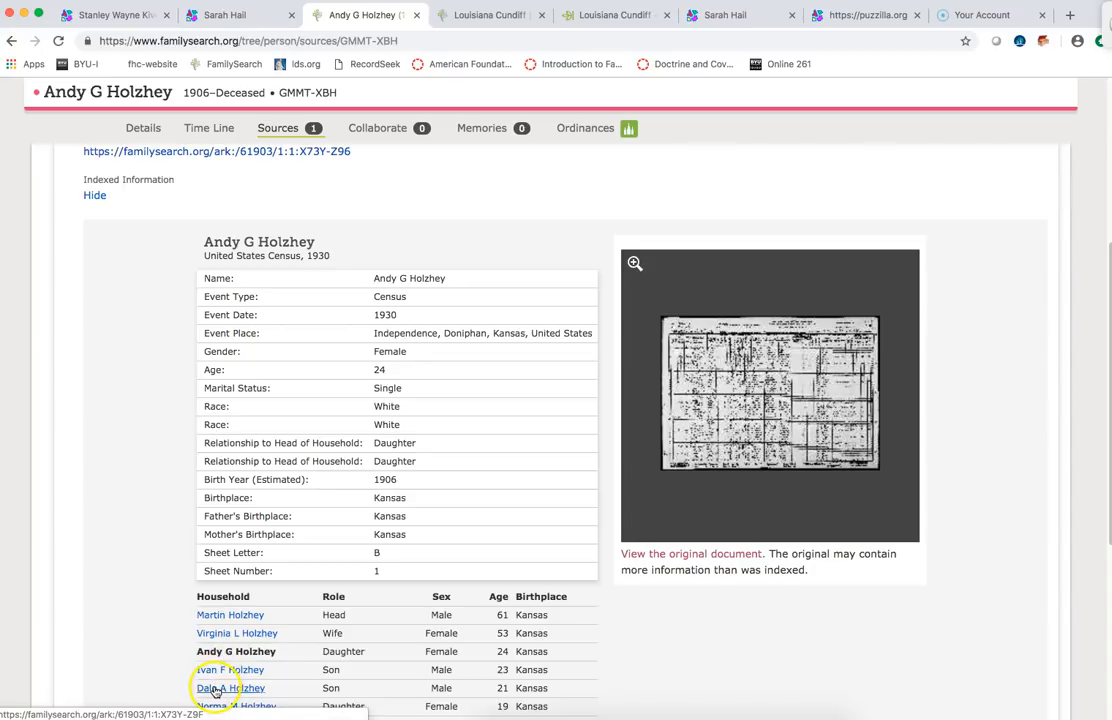
Step: Review the person's details on FamilySearch, checking vitals, residence, spouse, parents and siblings for missing information
{"action": "left_click", "coordinate": [150, 128]}
{"action": "scroll", "coordinate": [400, 470], "scroll_direction": "down", "scroll_amount": 5}
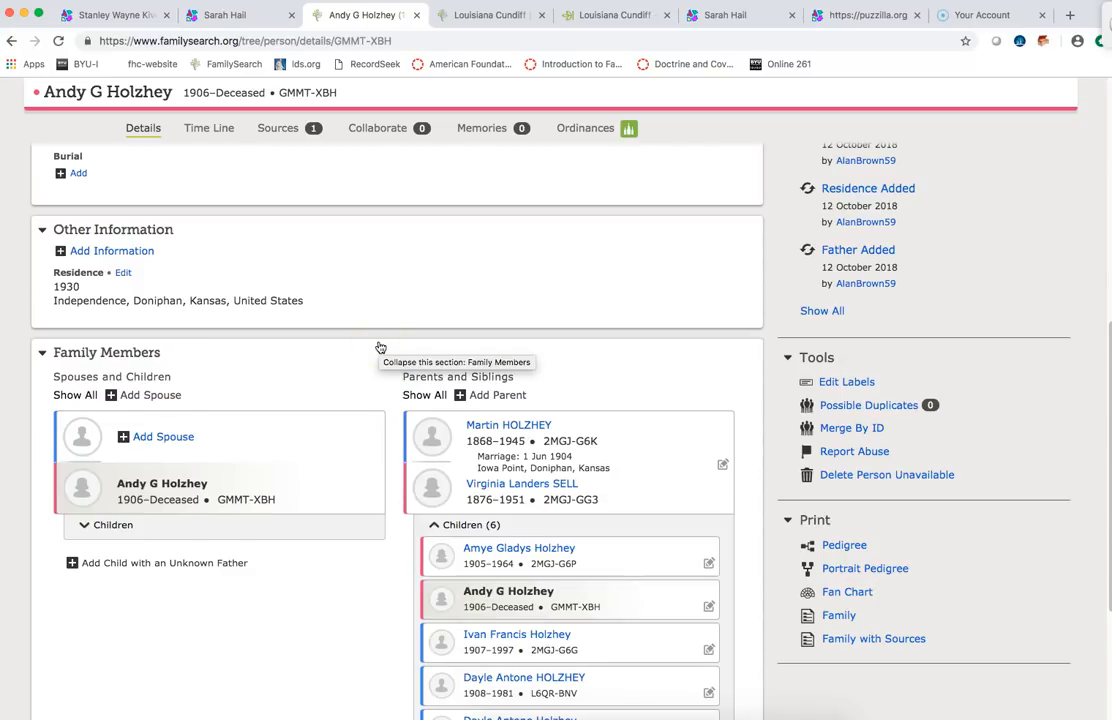
{"action": "left_click", "coordinate": [499, 425]}
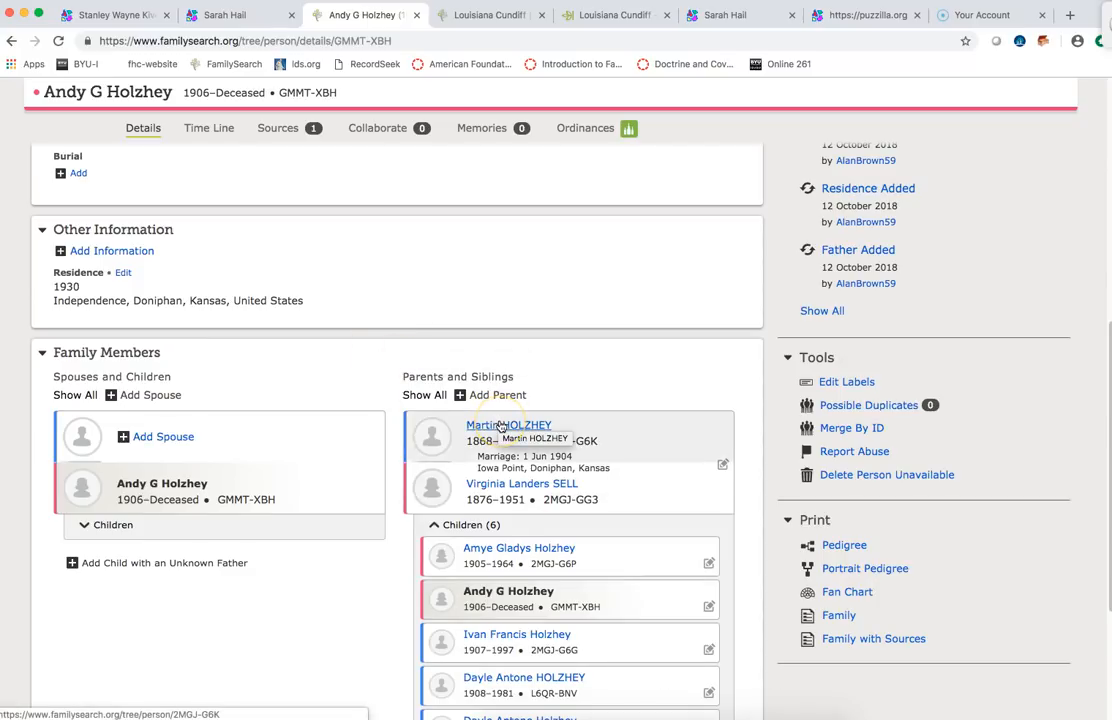
{"action": "left_click", "coordinate": [495, 488]}
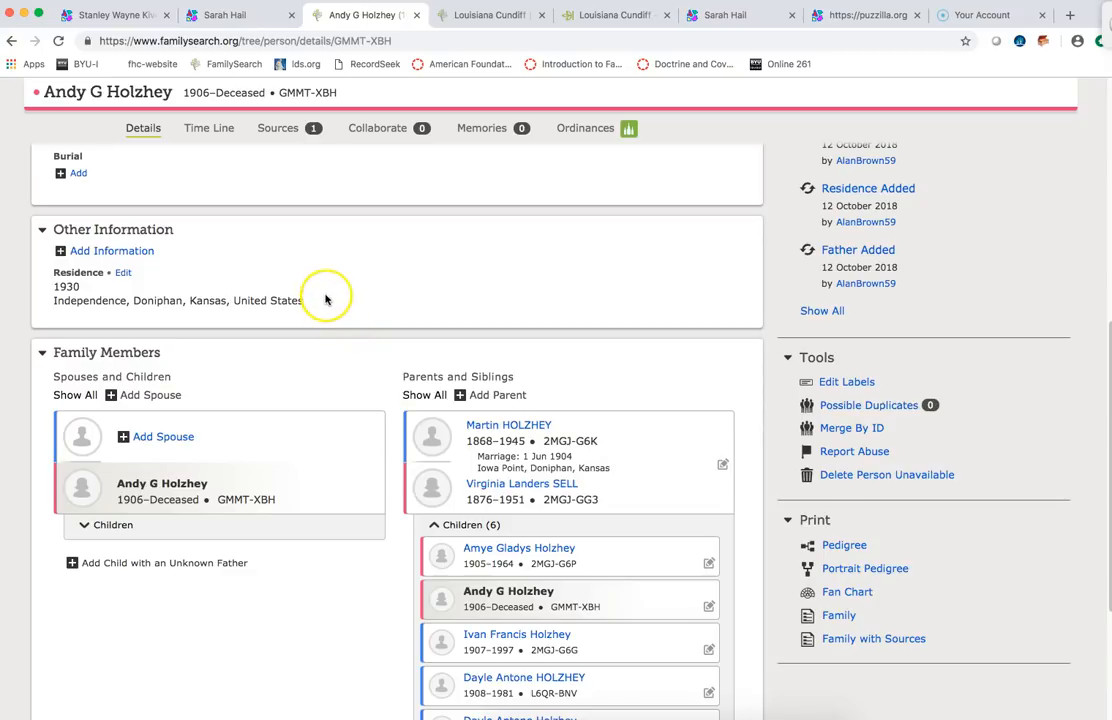
{"action": "scroll", "coordinate": [323, 298], "scroll_direction": "up", "scroll_amount": 3}
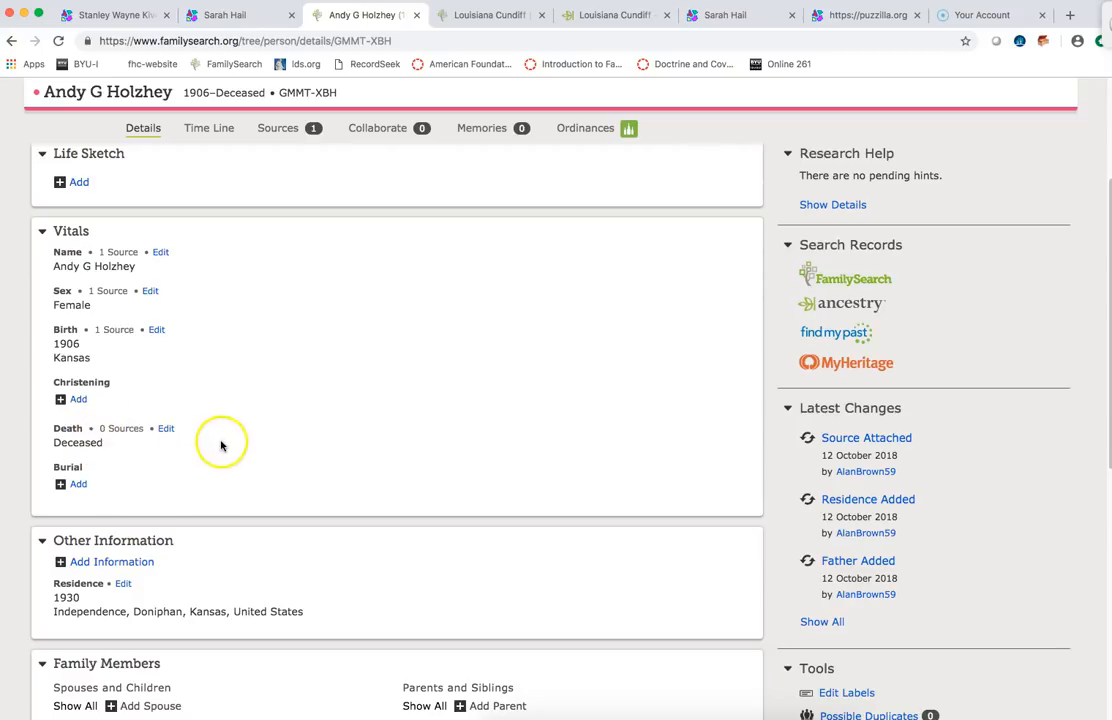
{"action": "scroll", "coordinate": [222, 446], "scroll_direction": "down", "scroll_amount": 5}
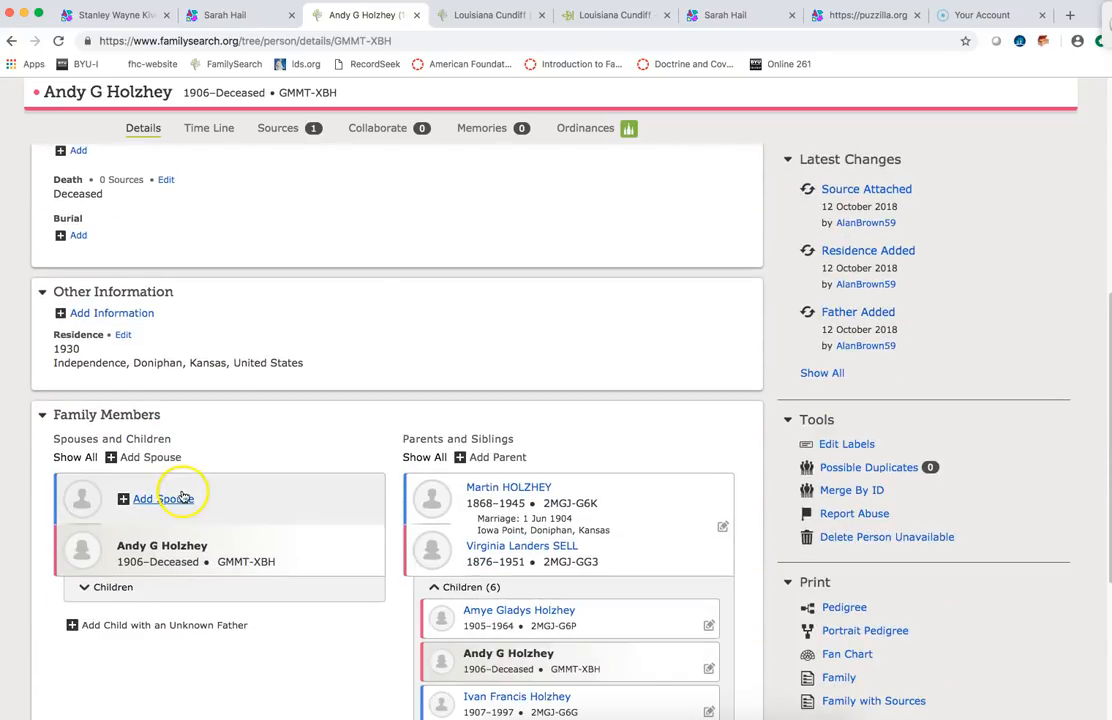
Step: Search Ancestry's records for this person from the FamilySearch page and preview the 1930 United States Federal Census result
{"action": "scroll", "coordinate": [362, 340], "scroll_direction": "up", "scroll_amount": 3}
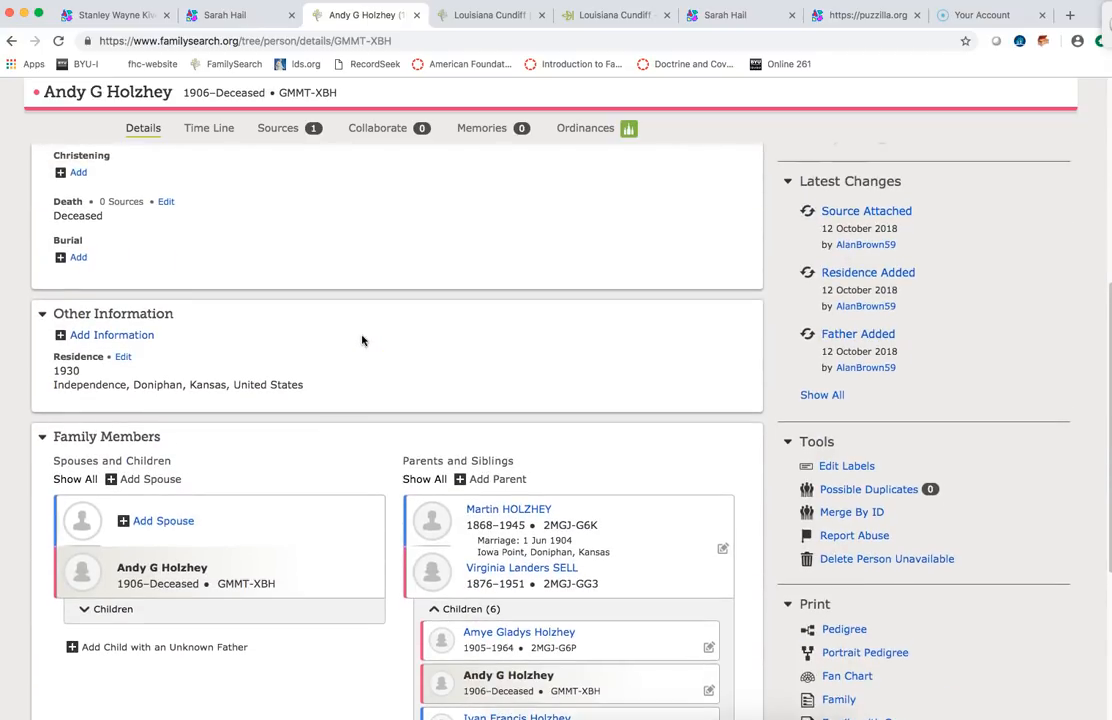
{"action": "scroll", "coordinate": [362, 340], "scroll_direction": "up", "scroll_amount": 3}
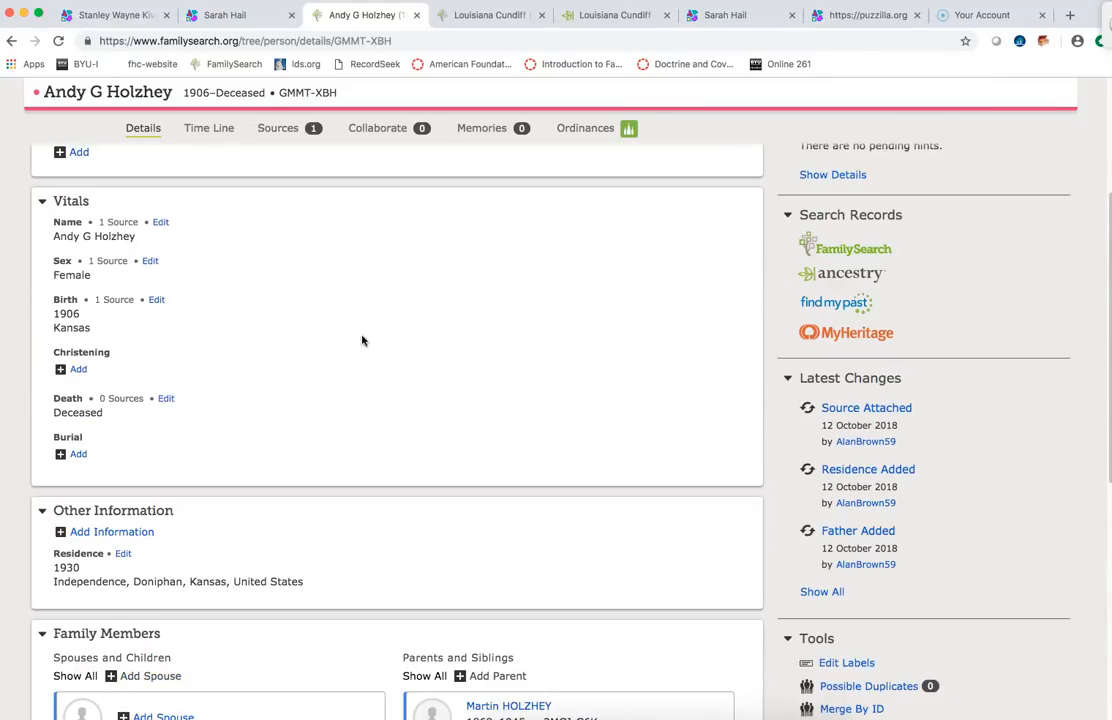
{"action": "scroll", "coordinate": [362, 340], "scroll_direction": "up", "scroll_amount": 3}
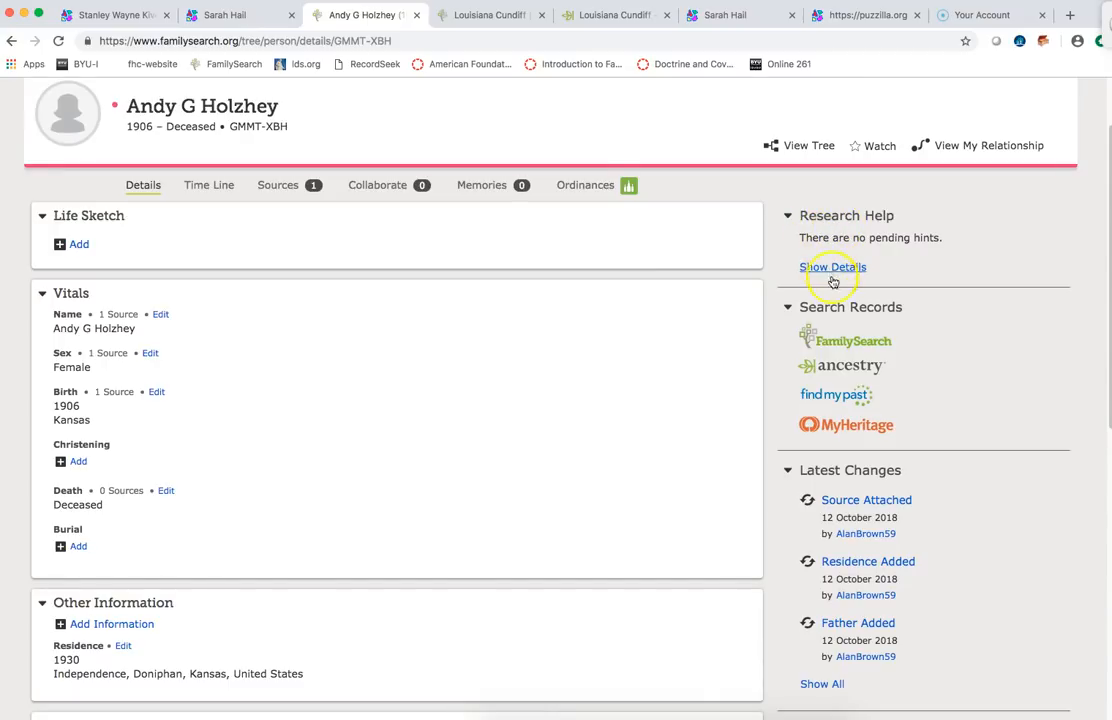
{"action": "left_click", "coordinate": [843, 367]}
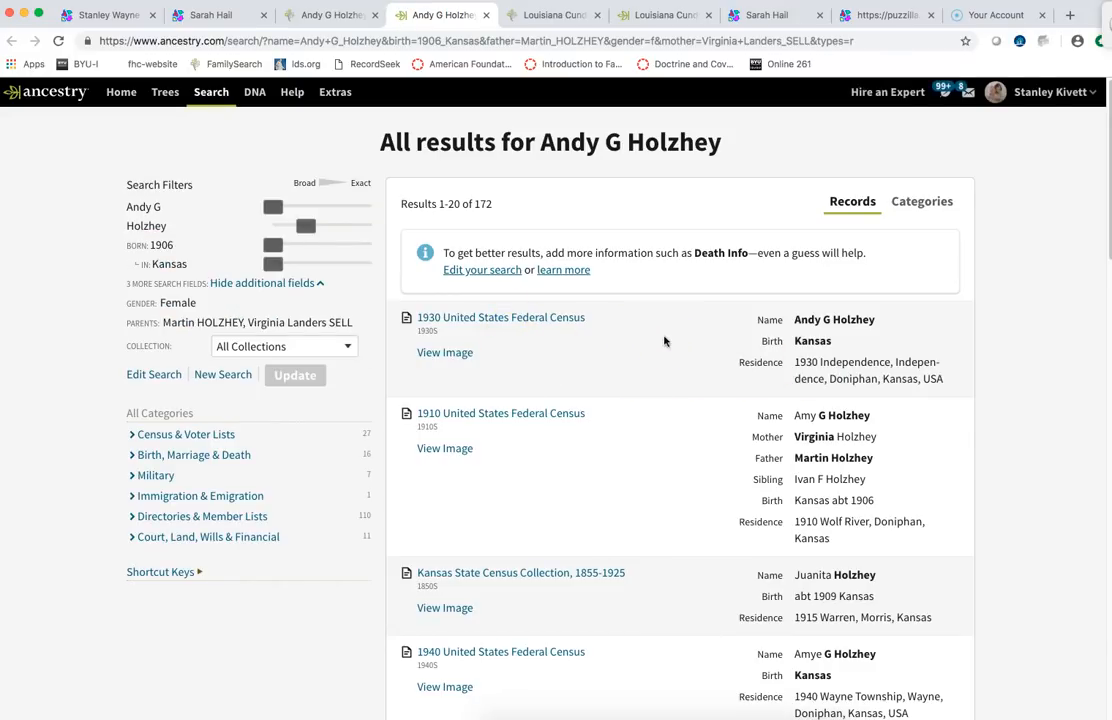
{"action": "mouse_move", "coordinate": [558, 321]}
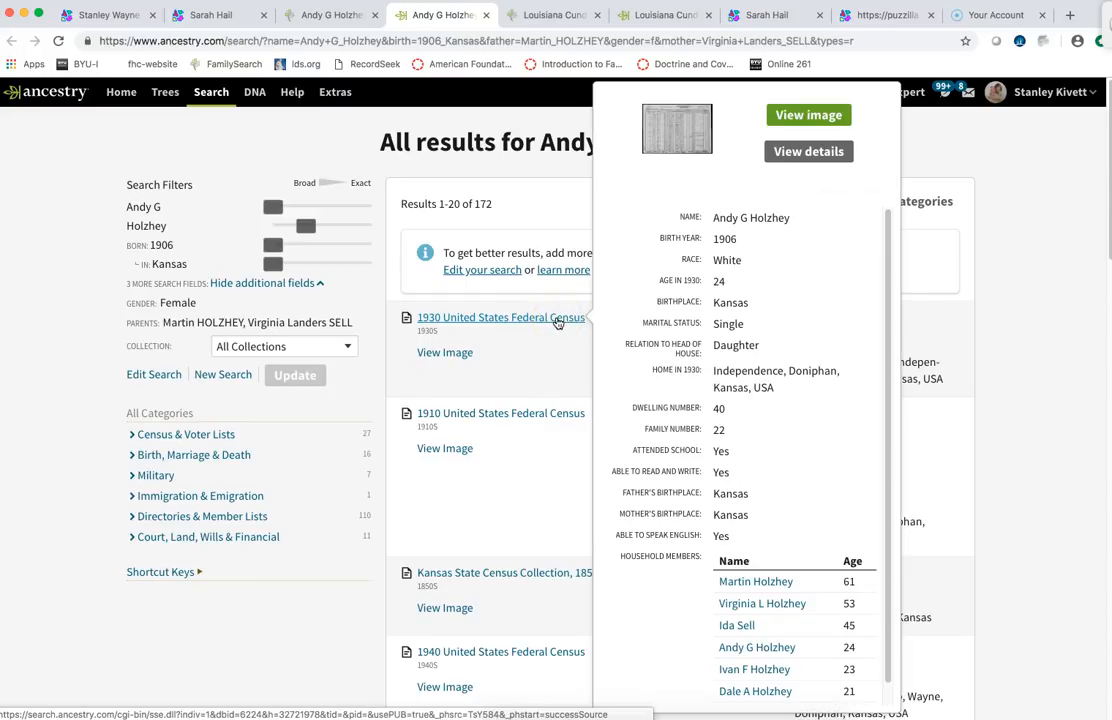
{"action": "left_click", "coordinate": [556, 352]}
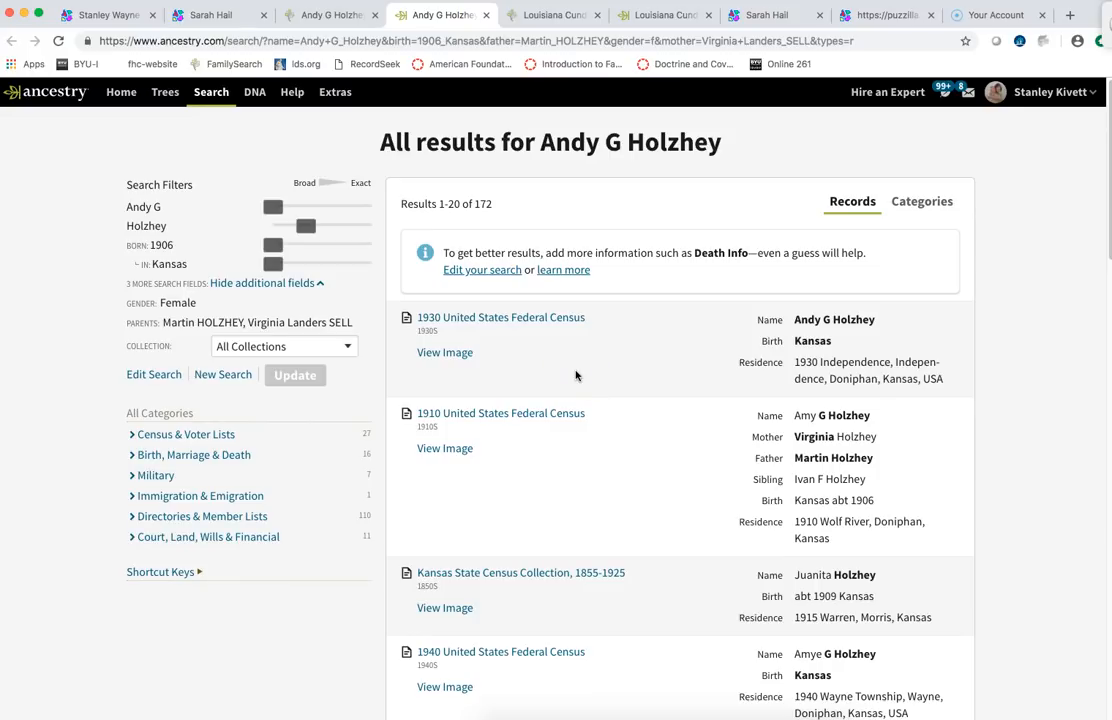
{"action": "left_click", "coordinate": [542, 394]}
Step: Compare the parents and siblings listed on FamilySearch with the household in Ancestry's 1930 United States Federal Census preview
{"action": "left_click", "coordinate": [324, 15]}
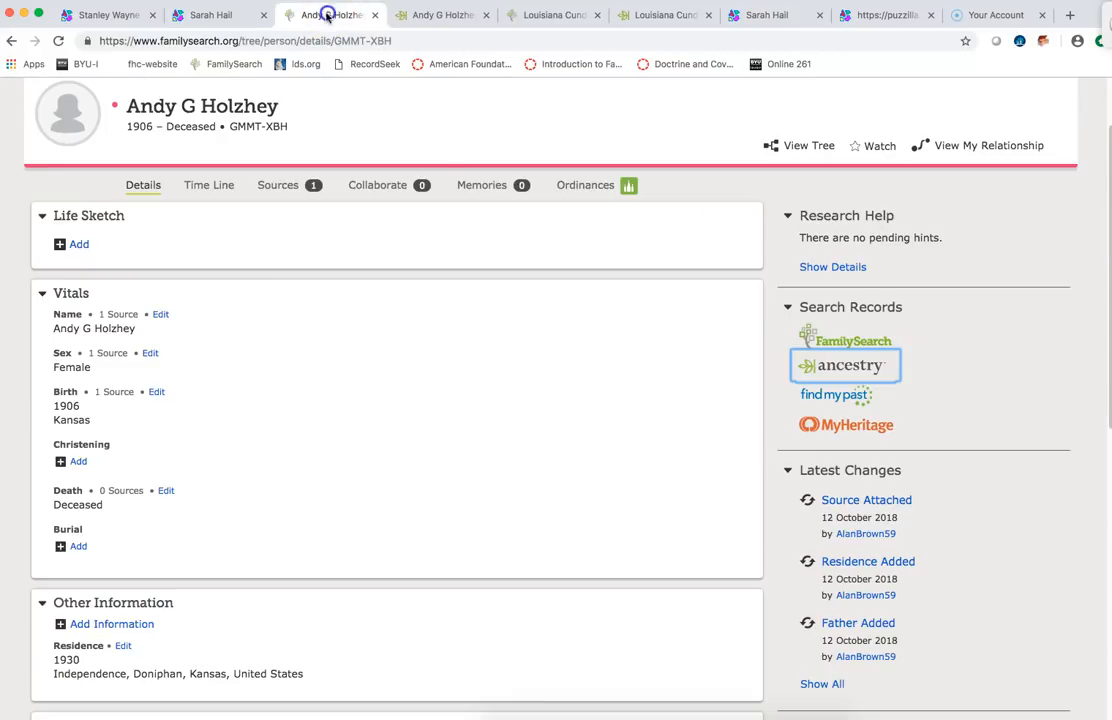
{"action": "scroll", "coordinate": [377, 355], "scroll_direction": "down", "scroll_amount": 5}
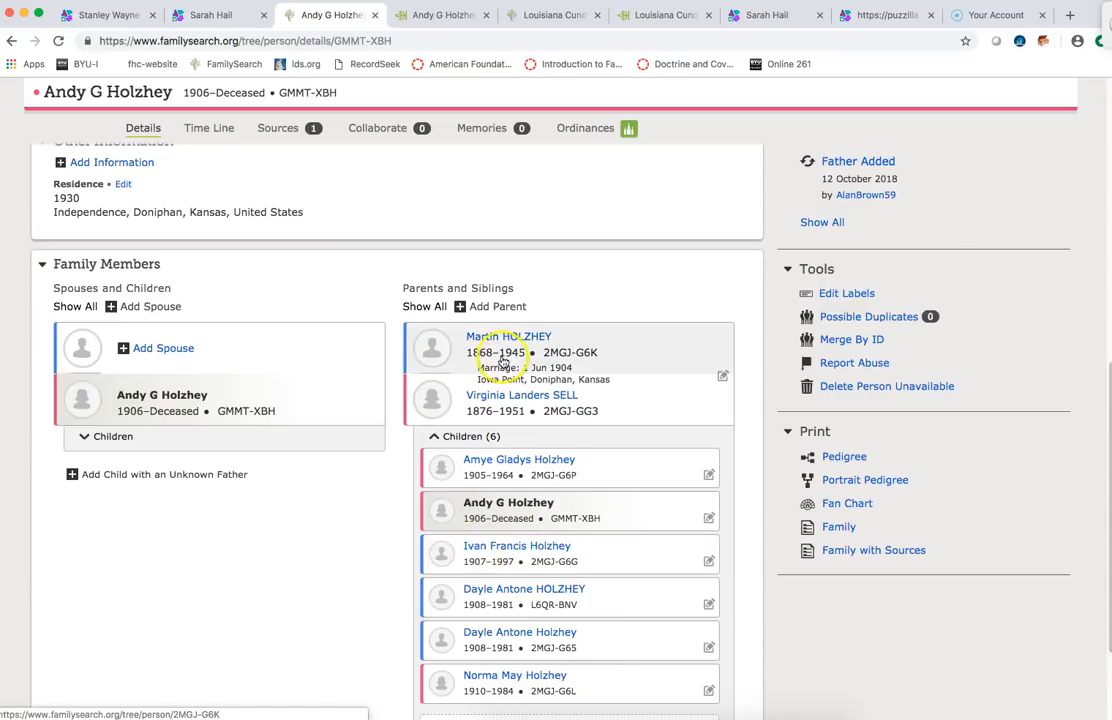
{"action": "left_click", "coordinate": [432, 14]}
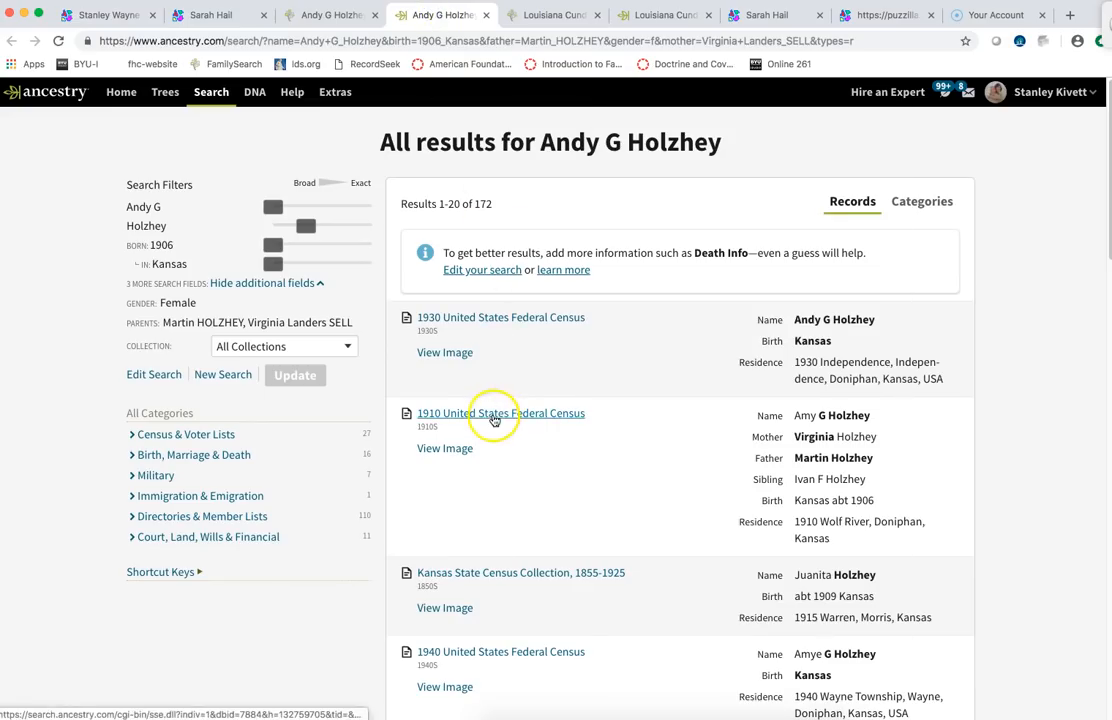
{"action": "mouse_move", "coordinate": [494, 420]}
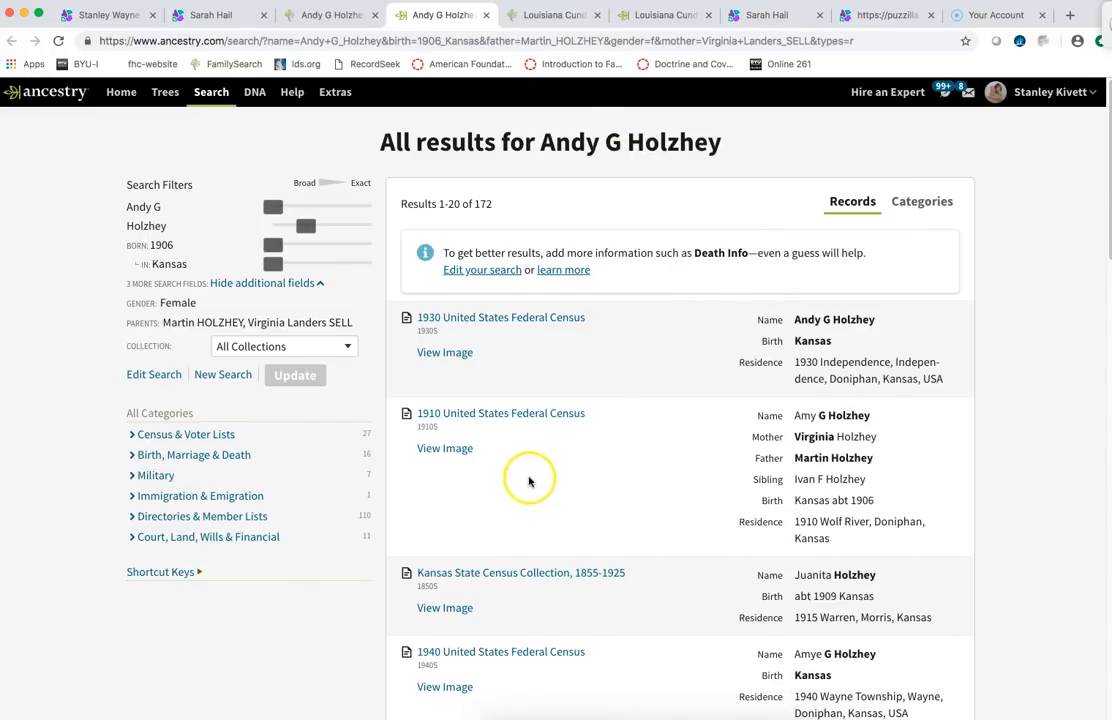
{"action": "mouse_move", "coordinate": [487, 318]}
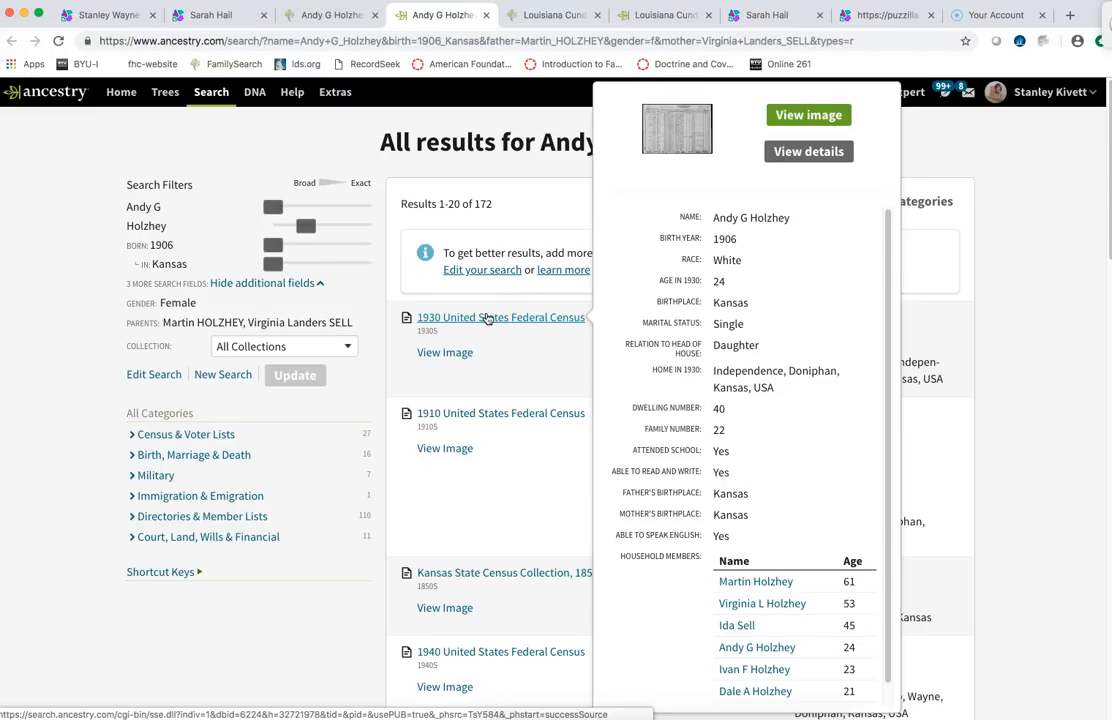
Step: Open the person's 1930 United States Federal Census record on Ancestry and bring up the original census page image
{"action": "left_click", "coordinate": [487, 318]}
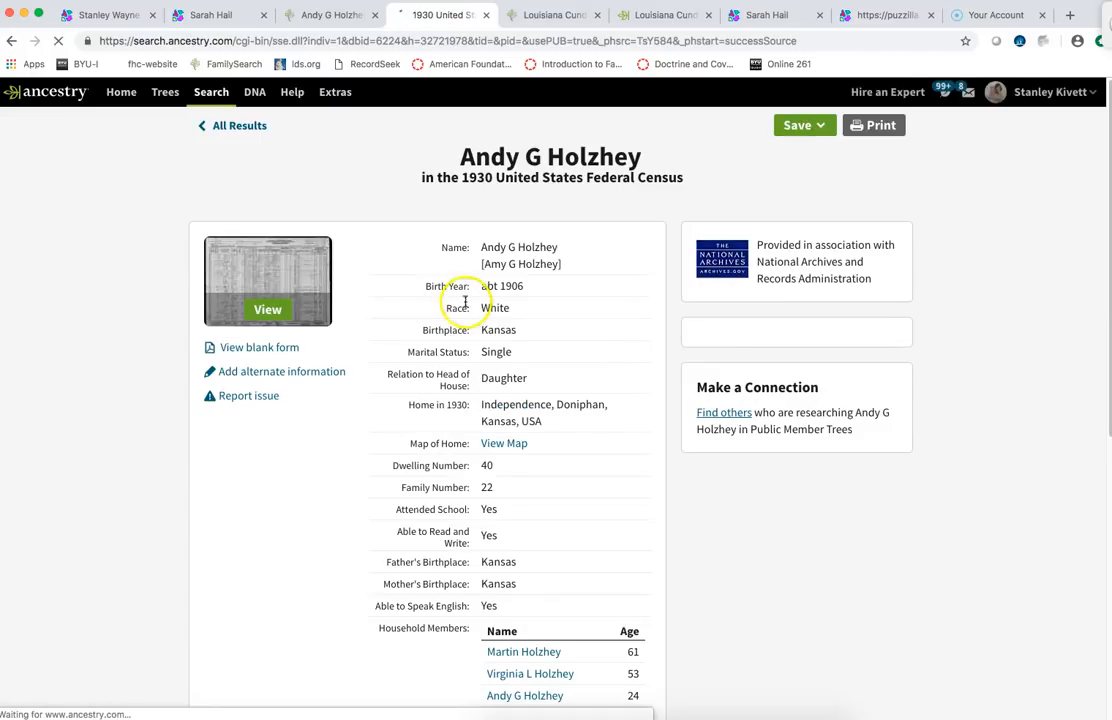
{"action": "left_click", "coordinate": [293, 272]}
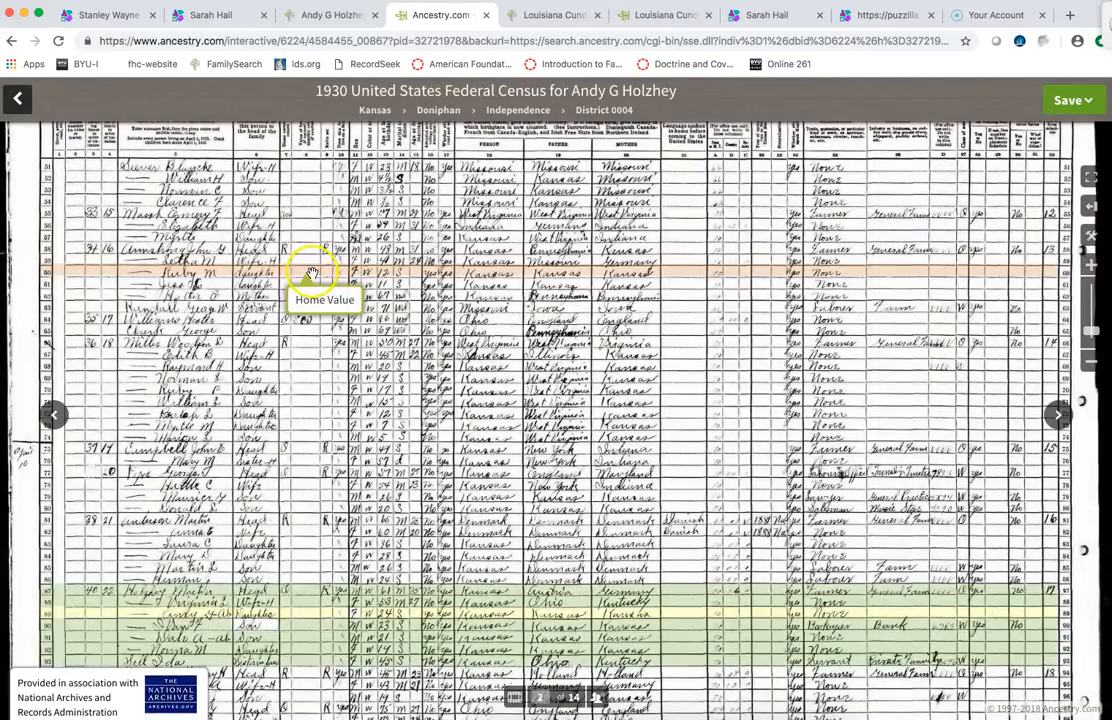
{"action": "scroll", "coordinate": [516, 211], "scroll_direction": "up", "scroll_amount": 2}
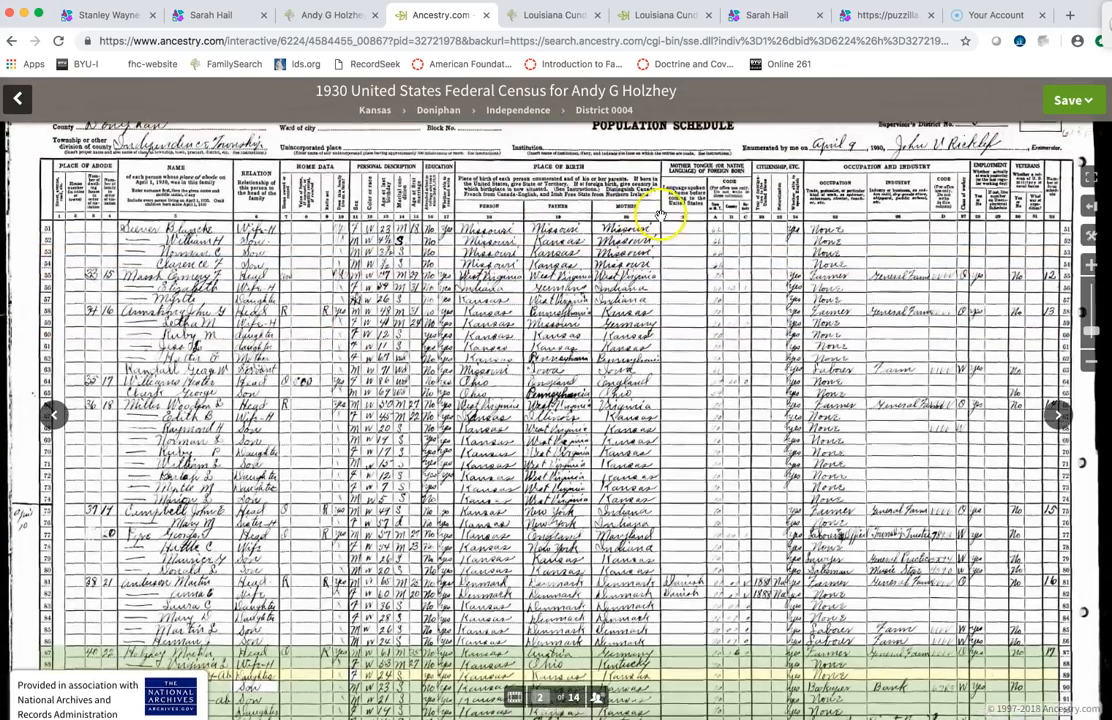
Step: Enlarge the census image and examine the handwritten household entries for dwelling 40, family 22
{"action": "left_click", "coordinate": [1091, 265]}
{"action": "left_click", "coordinate": [1091, 265]}
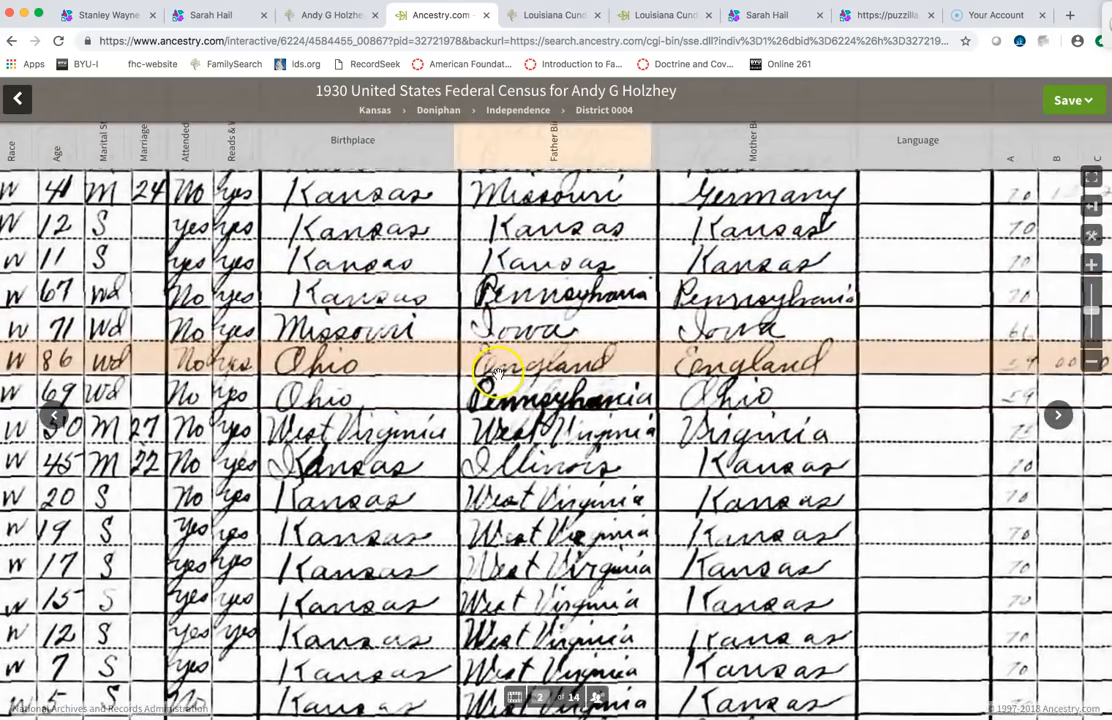
{"action": "left_click_drag", "start_coordinate": [211, 489], "coordinate": [484, 310]}
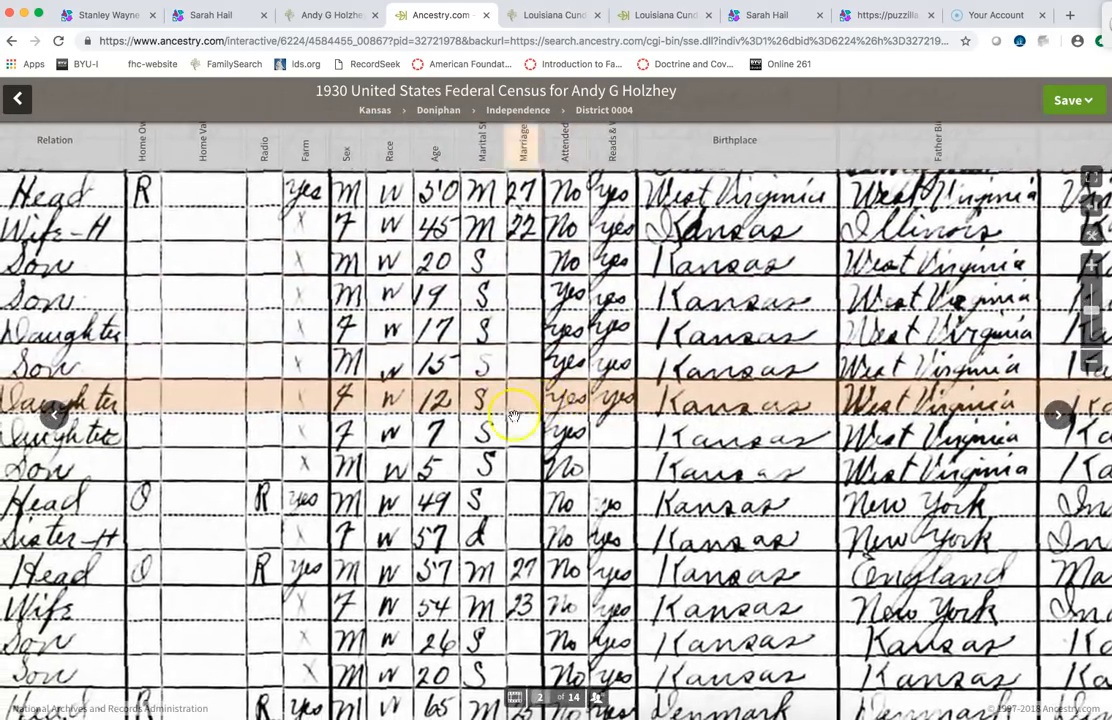
{"action": "left_click_drag", "start_coordinate": [490, 427], "coordinate": [776, 138]}
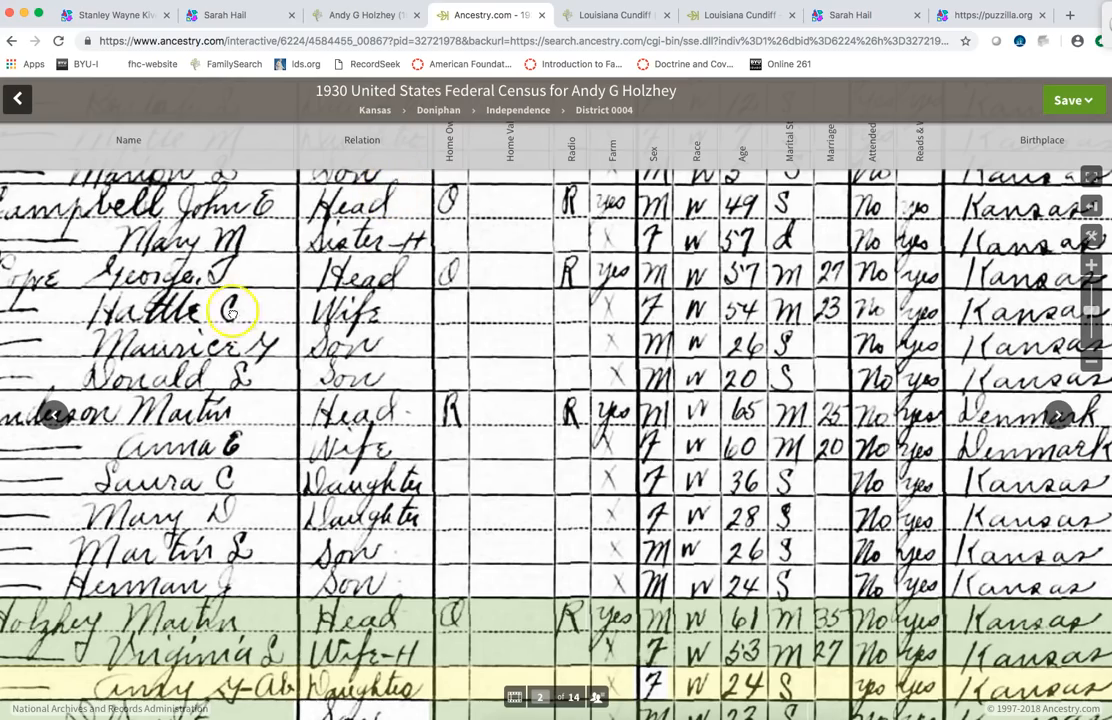
{"action": "left_click_drag", "start_coordinate": [150, 320], "coordinate": [349, 149]}
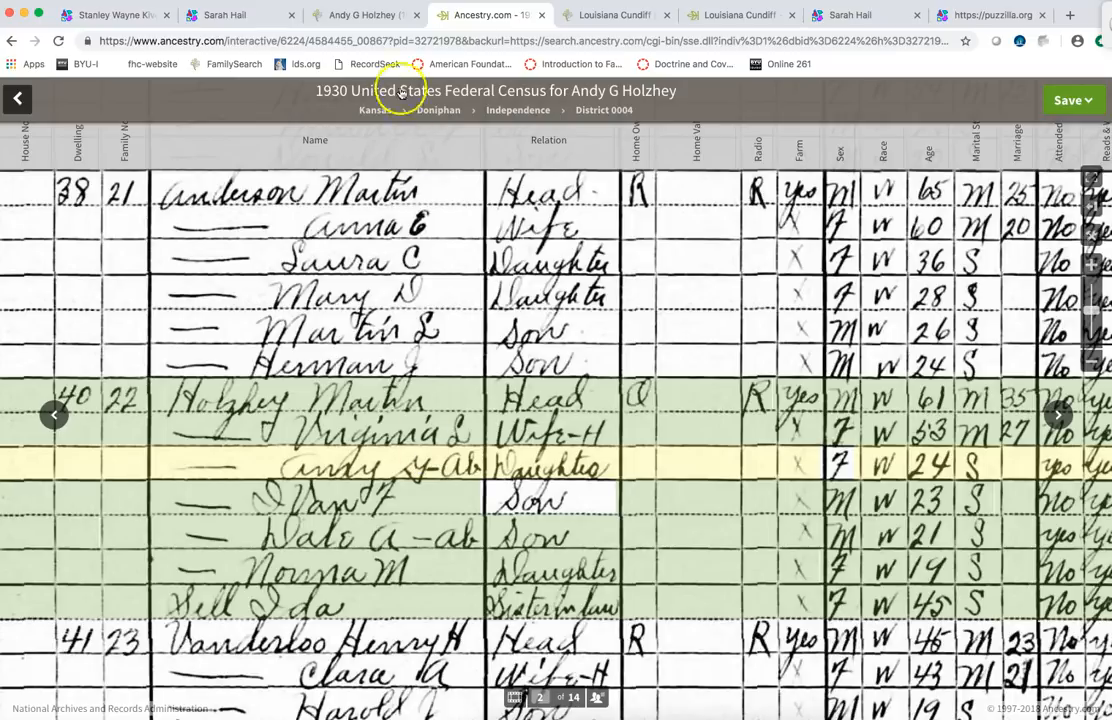
Step: Return to the person's FamilySearch details page and review the vitals and other information
{"action": "left_click", "coordinate": [354, 17]}
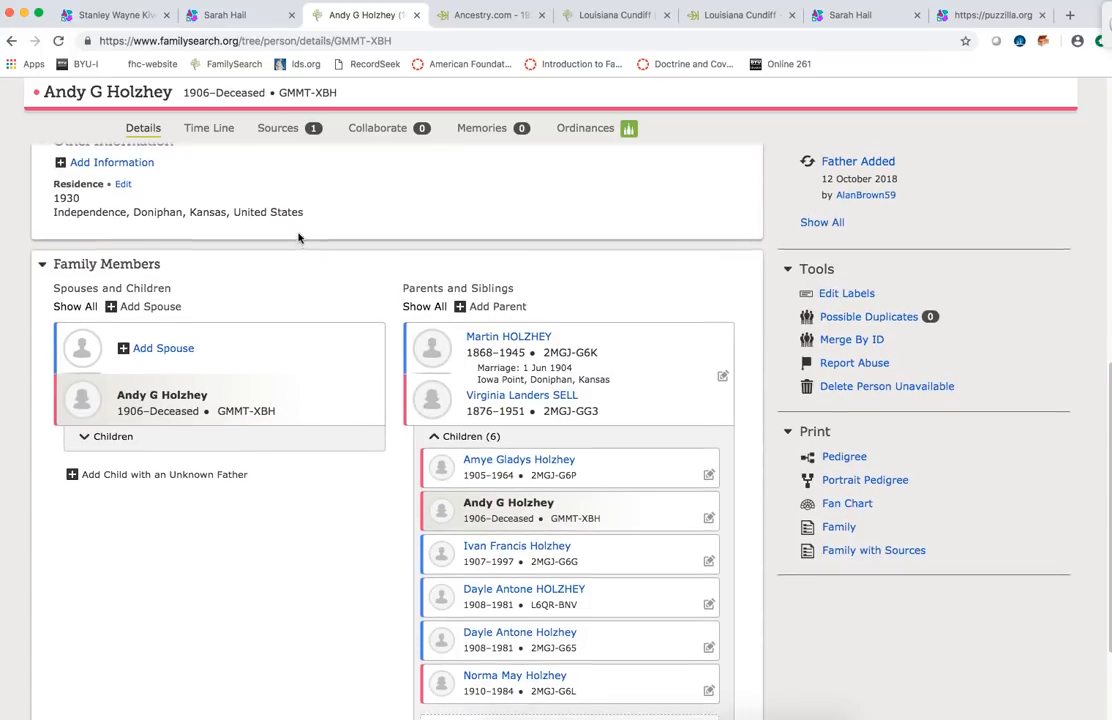
{"action": "scroll", "coordinate": [297, 237], "scroll_direction": "up", "scroll_amount": 1}
{"action": "scroll", "coordinate": [297, 237], "scroll_direction": "up", "scroll_amount": 5}
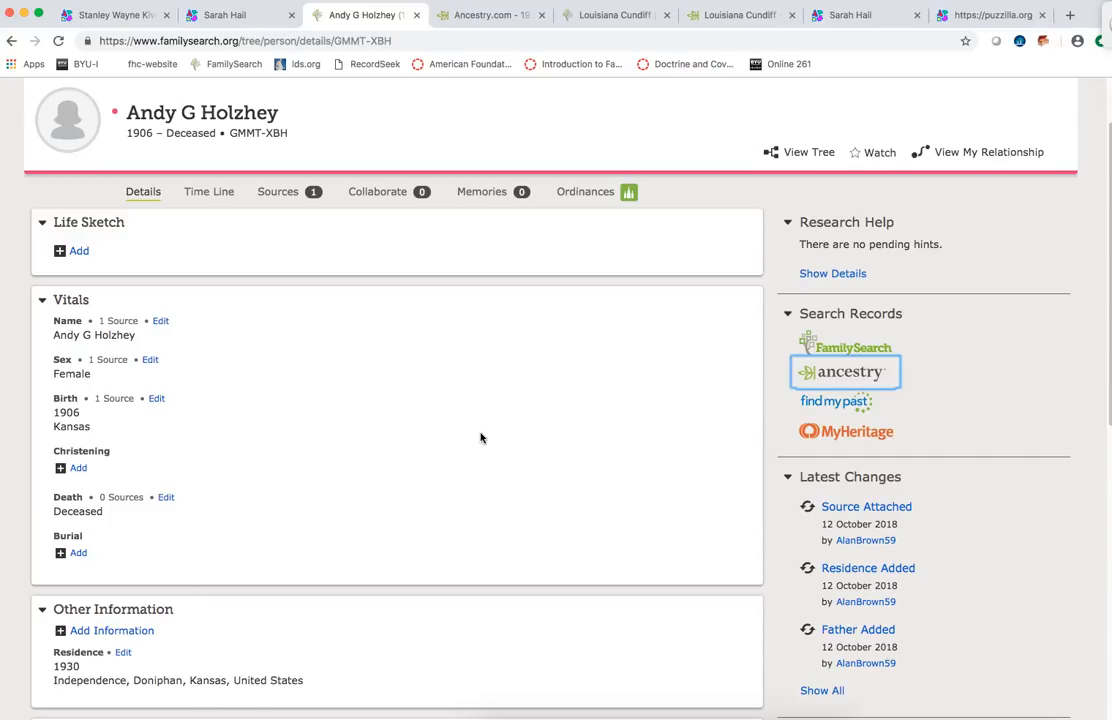
Step: Review the siblings in the family members section, open the first-listed child's summary and check the sealing-to-parents ordinance
{"action": "scroll", "coordinate": [480, 437], "scroll_direction": "down", "scroll_amount": 10}
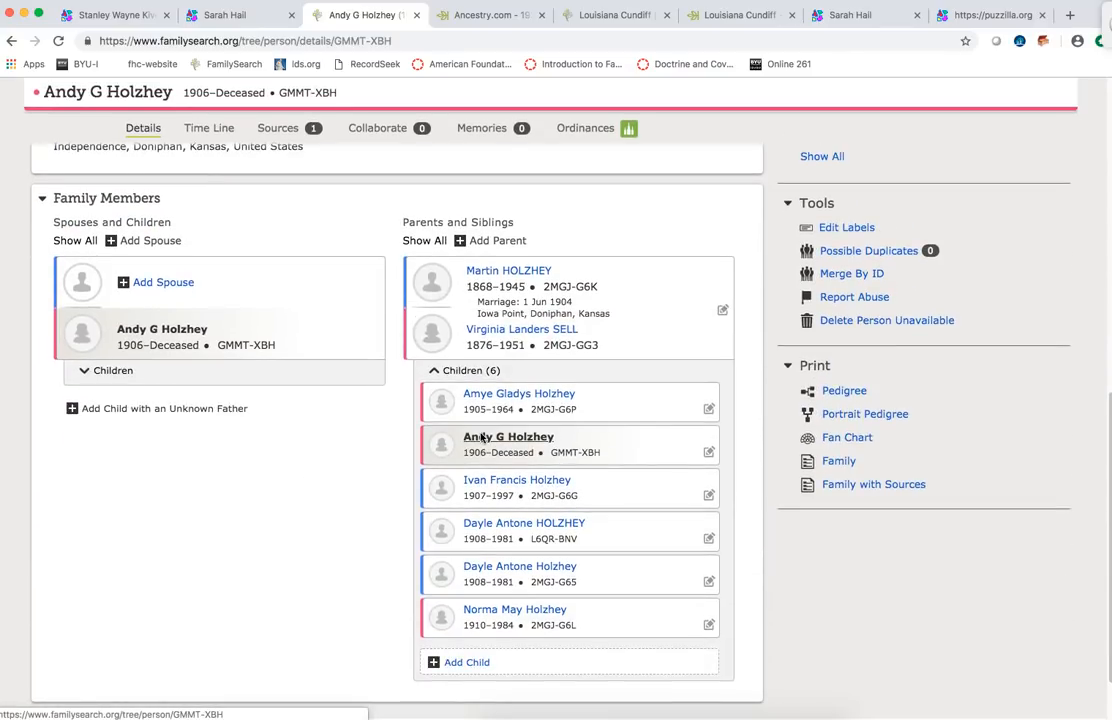
{"action": "scroll", "coordinate": [481, 437], "scroll_direction": "down", "scroll_amount": 1}
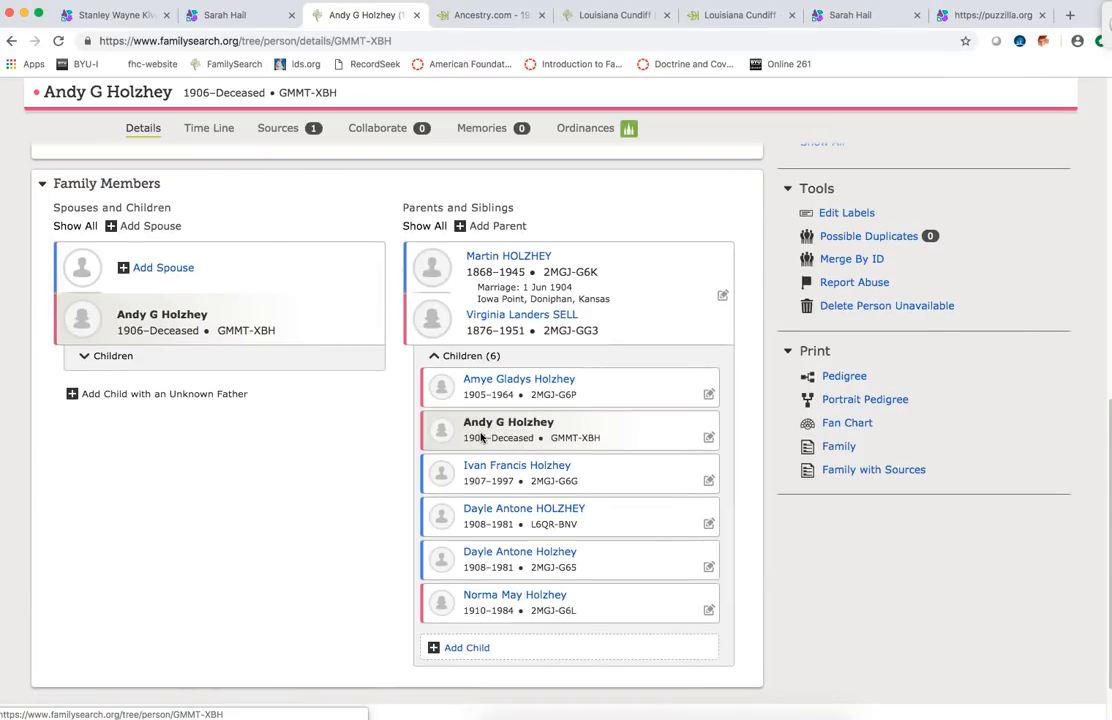
{"action": "scroll", "coordinate": [481, 437], "scroll_direction": "down", "scroll_amount": 1}
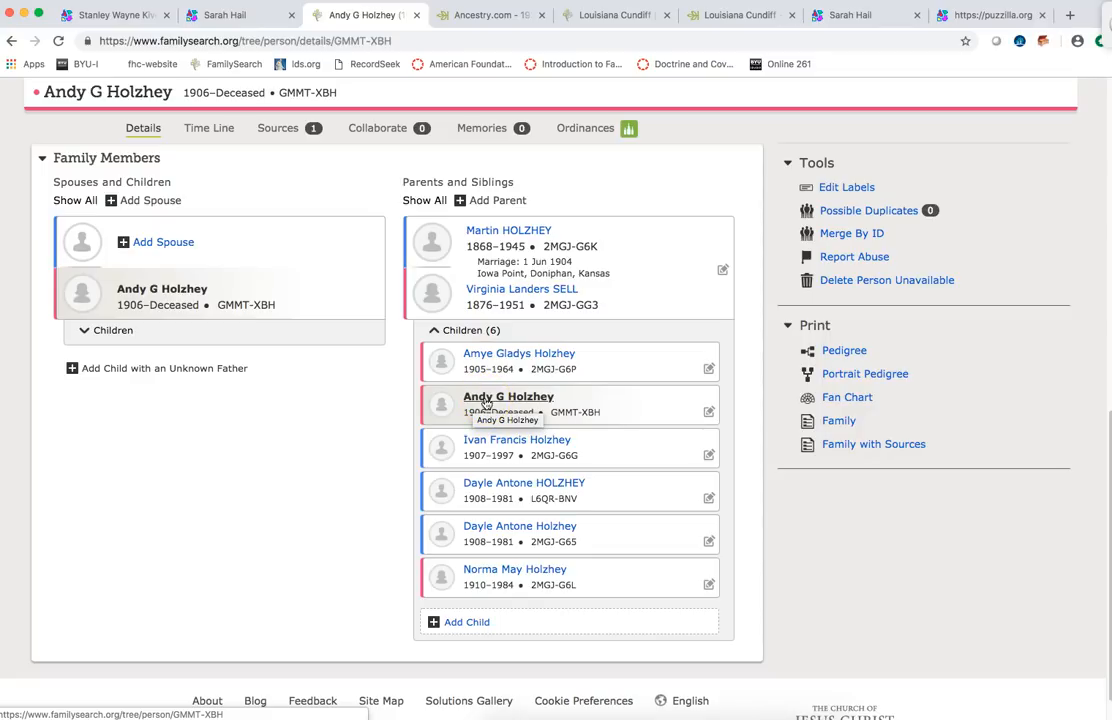
{"action": "left_click", "coordinate": [488, 355]}
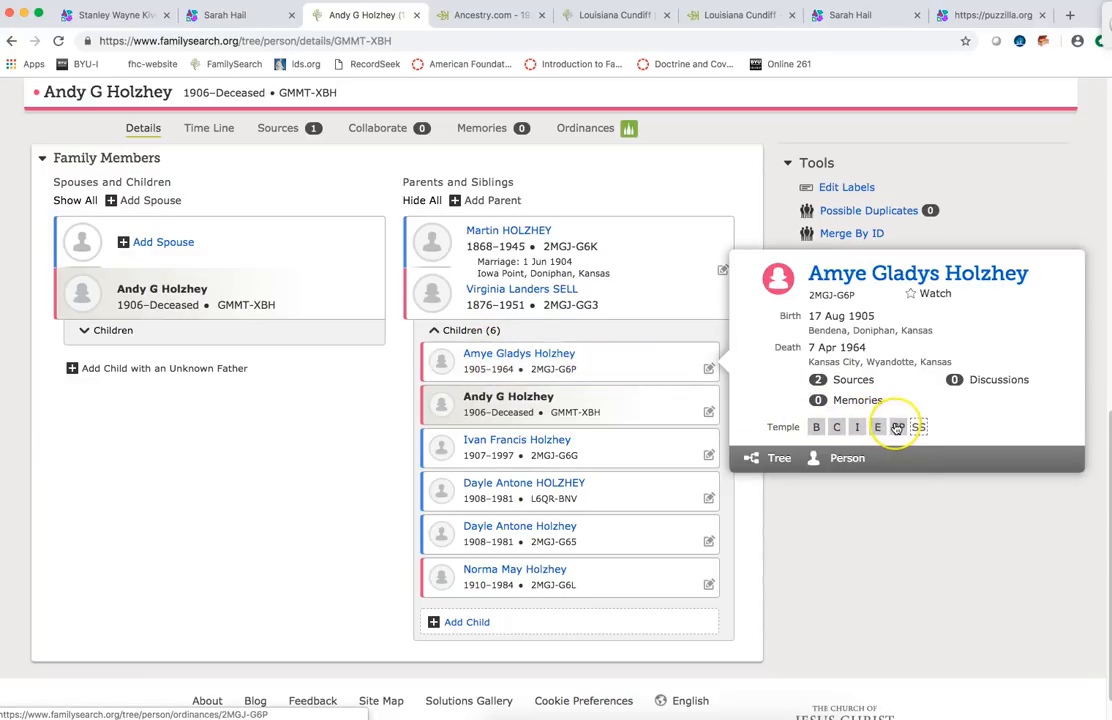
{"action": "mouse_move", "coordinate": [895, 428]}
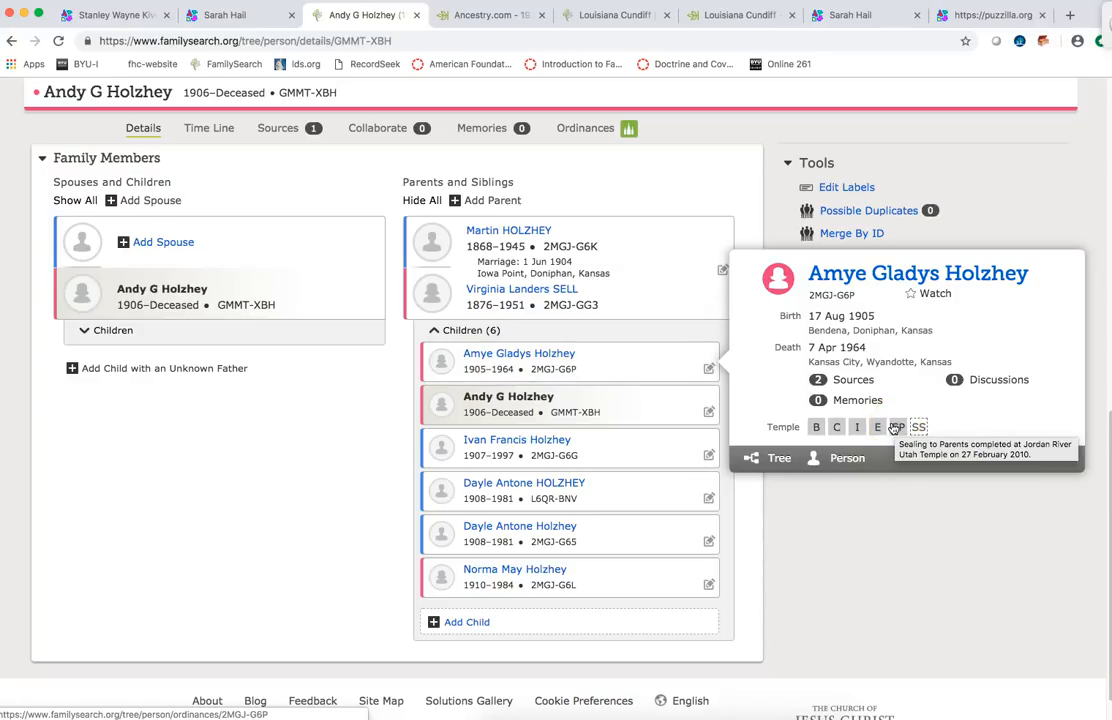